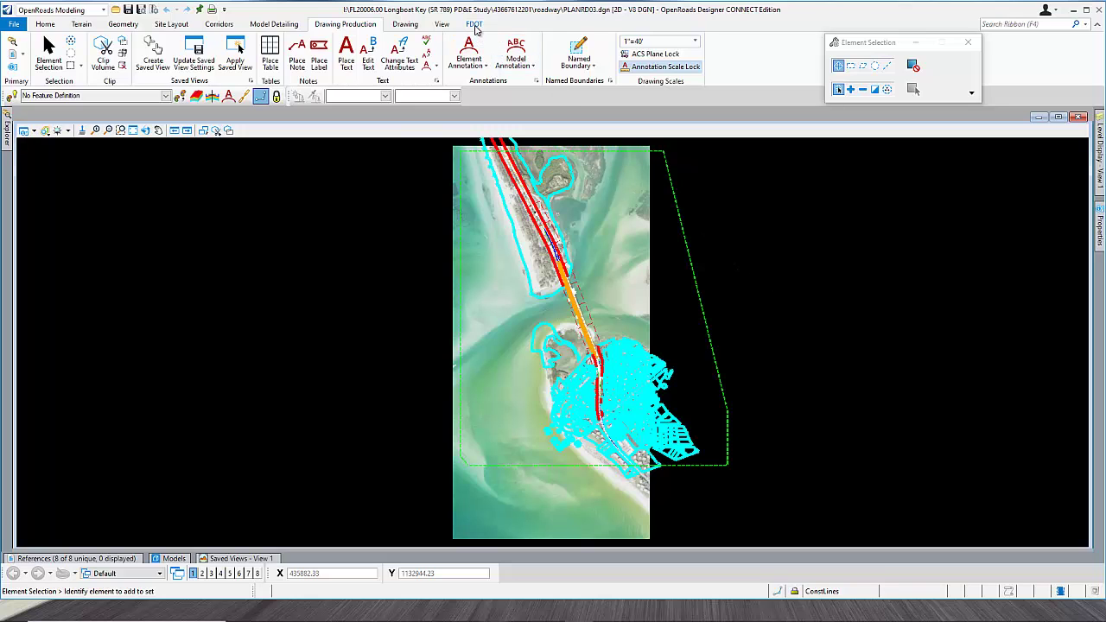
Step: Check the FDOTConnect release and certified Bentley versions, and dismiss the version information
left_click(474, 24)
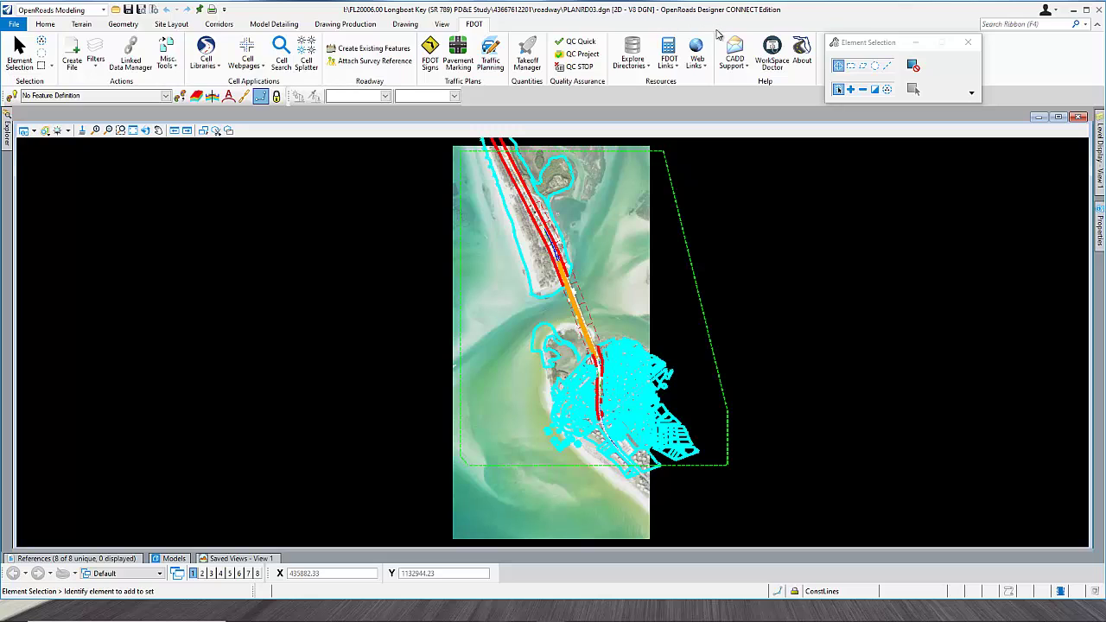
left_click(802, 51)
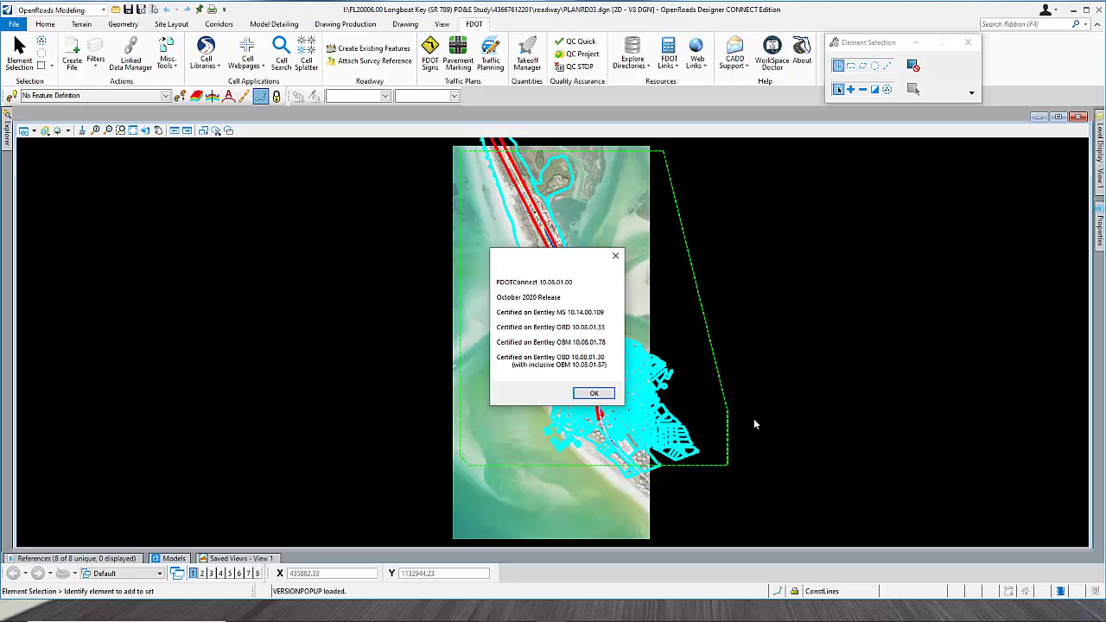
left_click(594, 393)
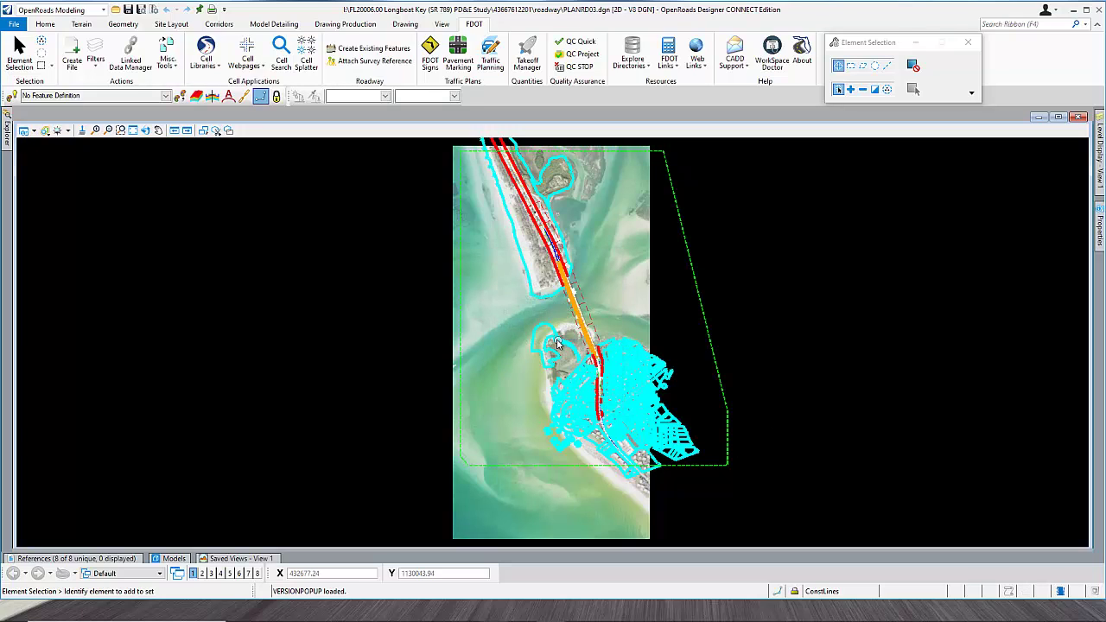
Step: Create and open a roadway Key Sheet file KEYSRD01.dgn in the roadway folder for Manatee county with coordinate system FL83-WF
left_click(73, 57)
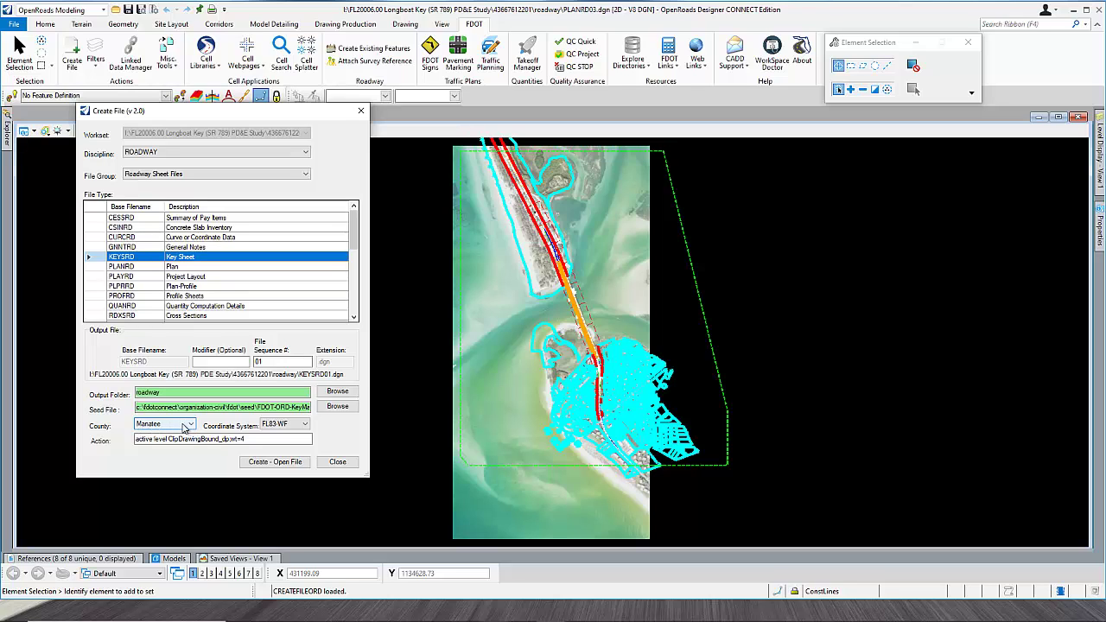
left_click(281, 464)
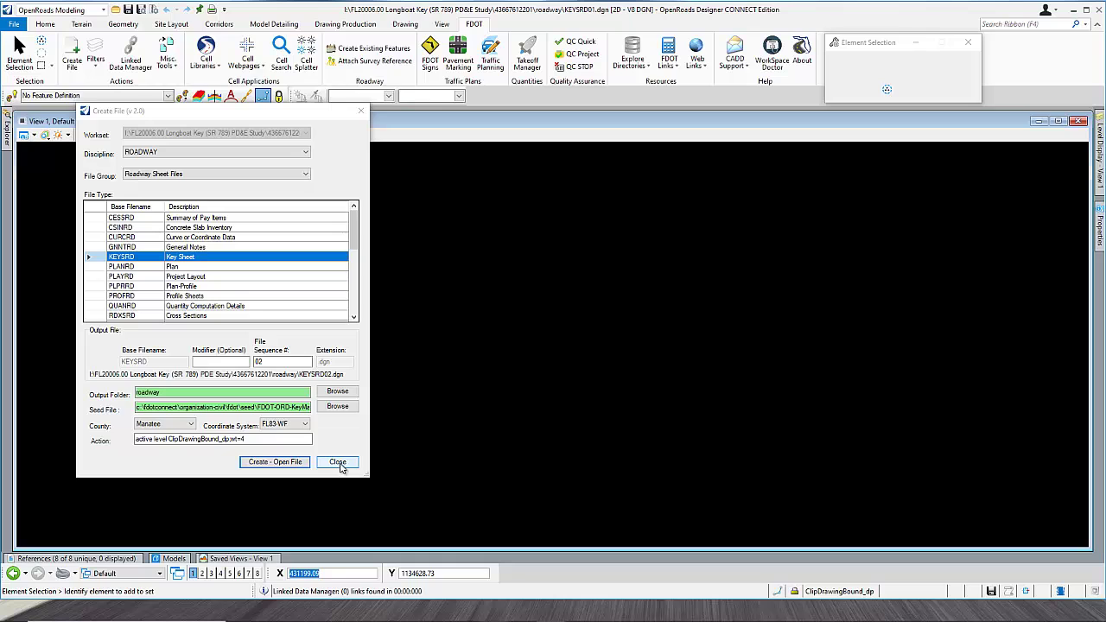
left_click(338, 464)
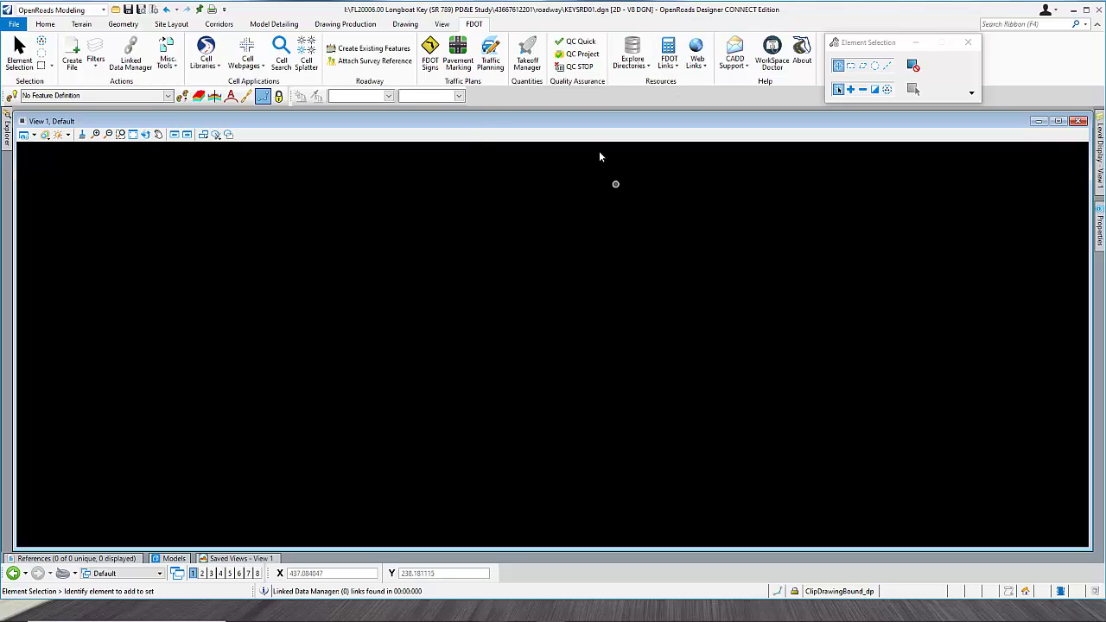
Step: Look up the Manatee map files on the FDOT County General Highway Maps web page, and close the browser
left_click(45, 23)
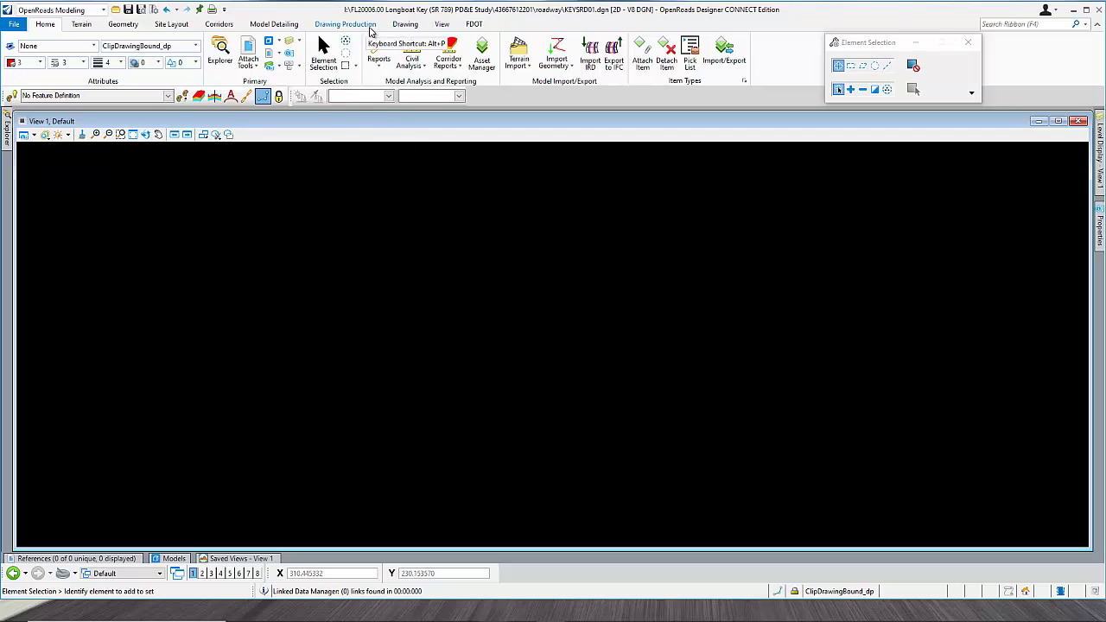
left_click(474, 24)
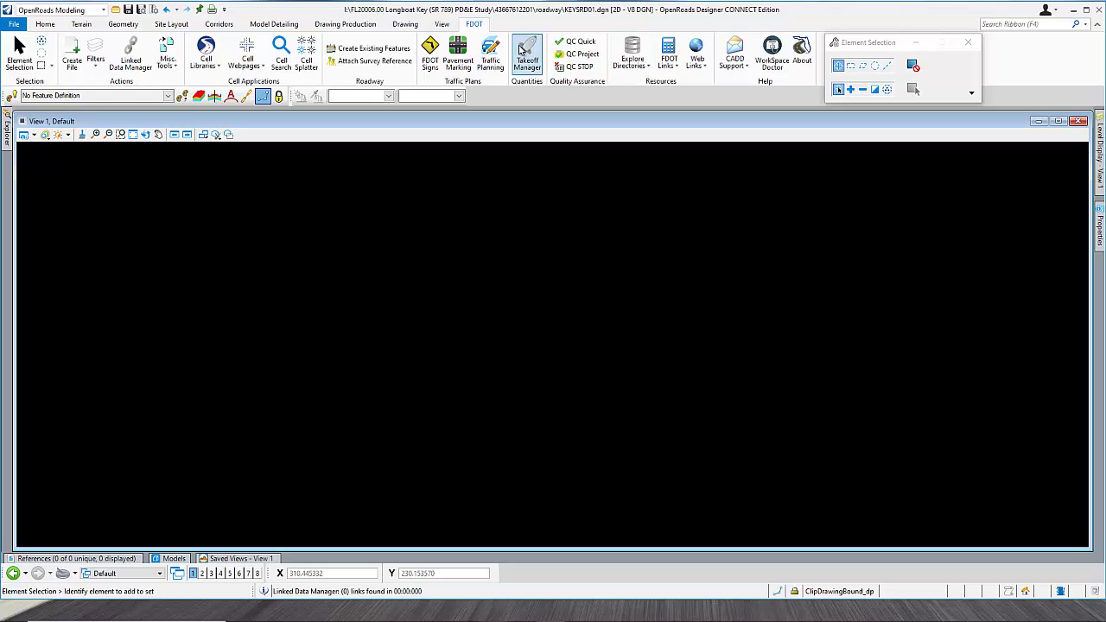
left_click(677, 69)
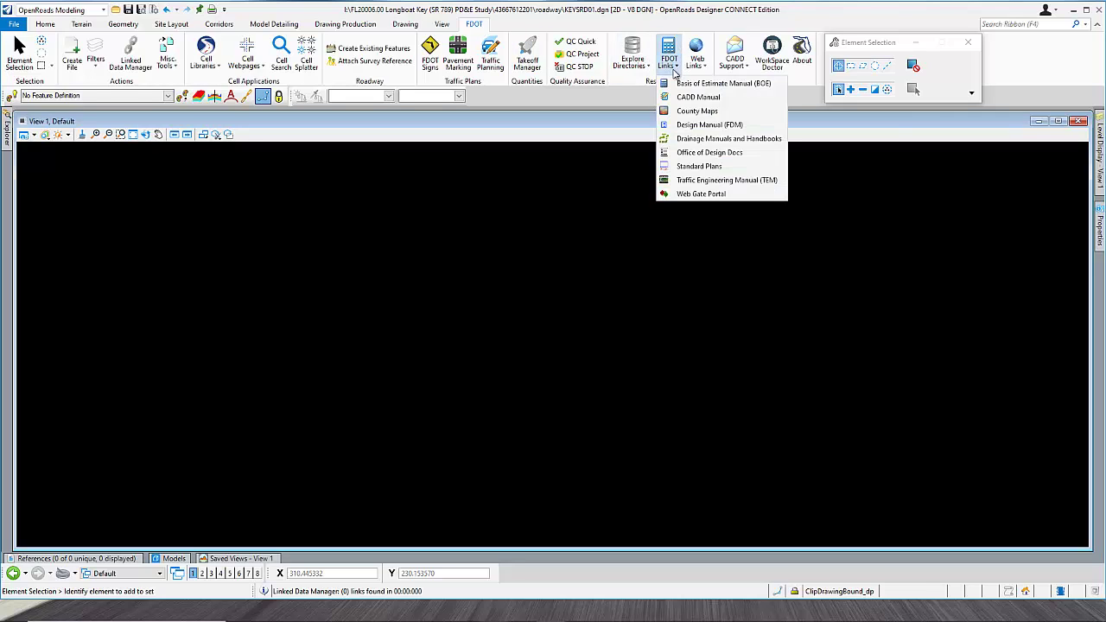
left_click(702, 110)
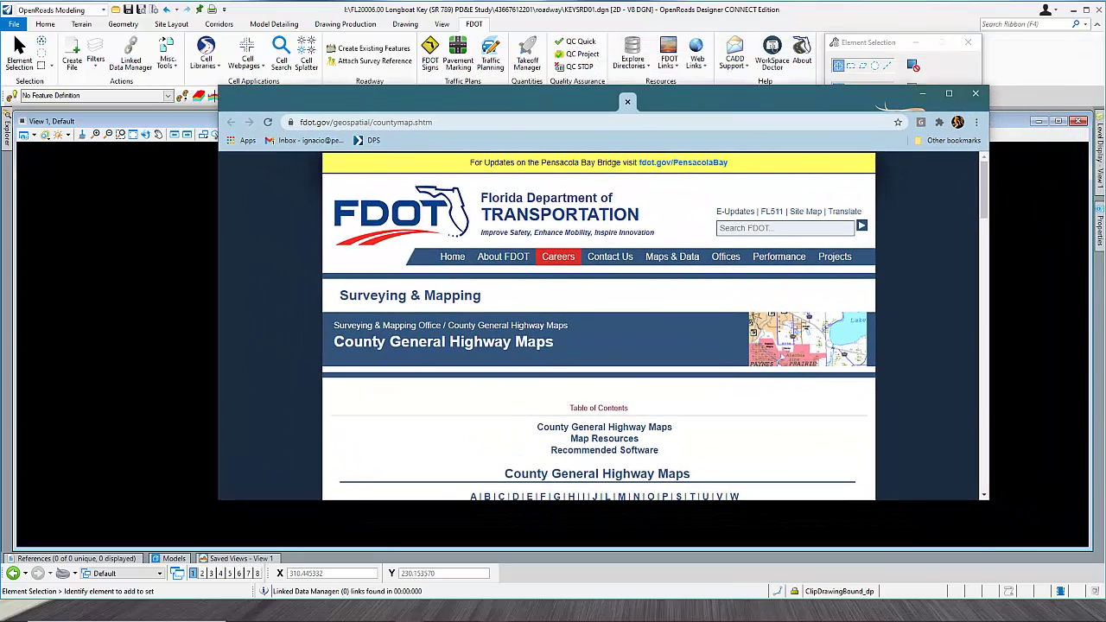
scroll(635, 322, "down", 3)
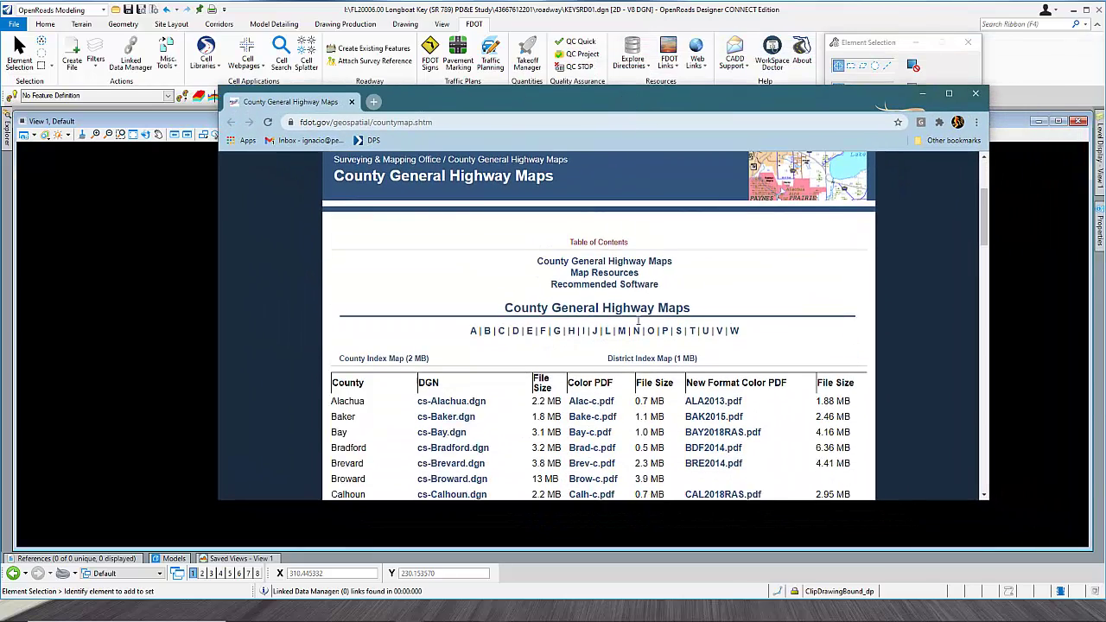
scroll(638, 323, "down", 2)
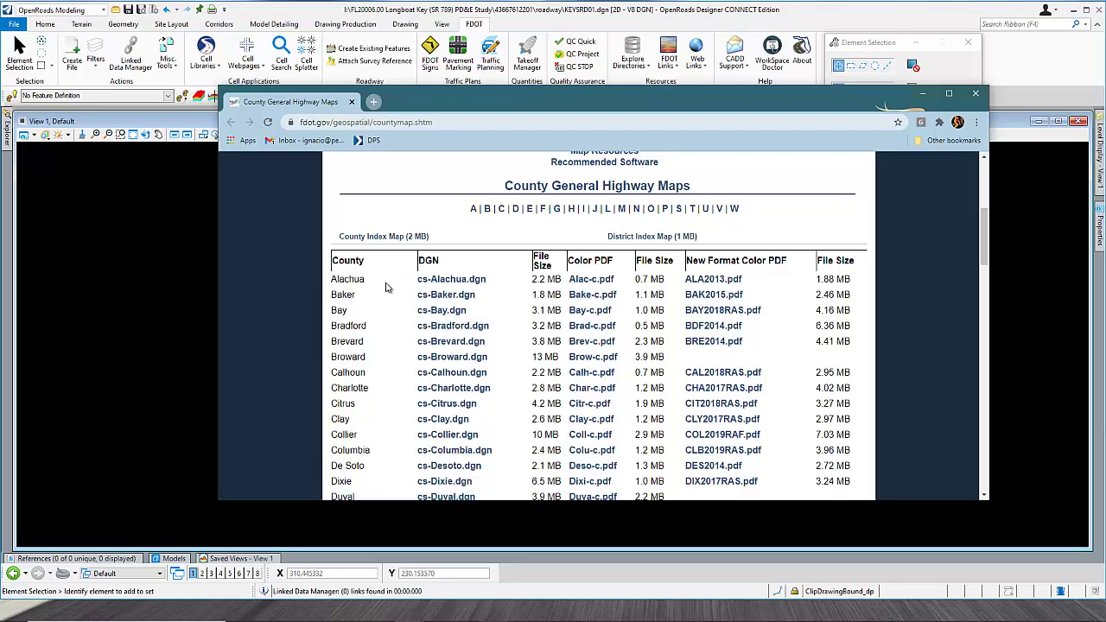
scroll(592, 281, "down", 2)
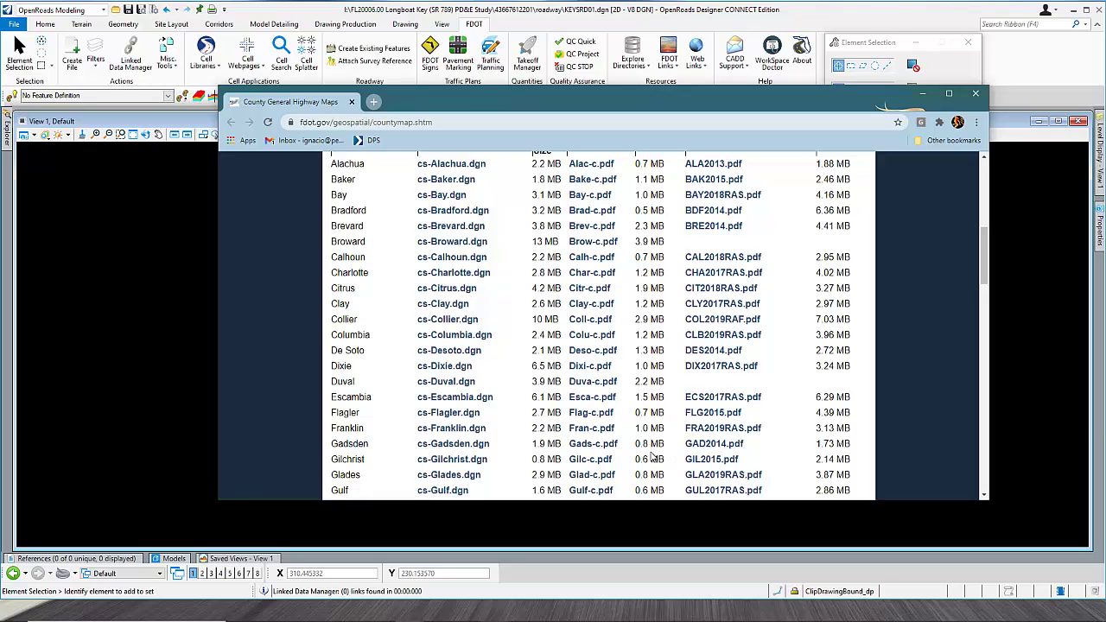
scroll(576, 296, "down", 2)
scroll(475, 298, "down", 2)
scroll(435, 385, "down", 1)
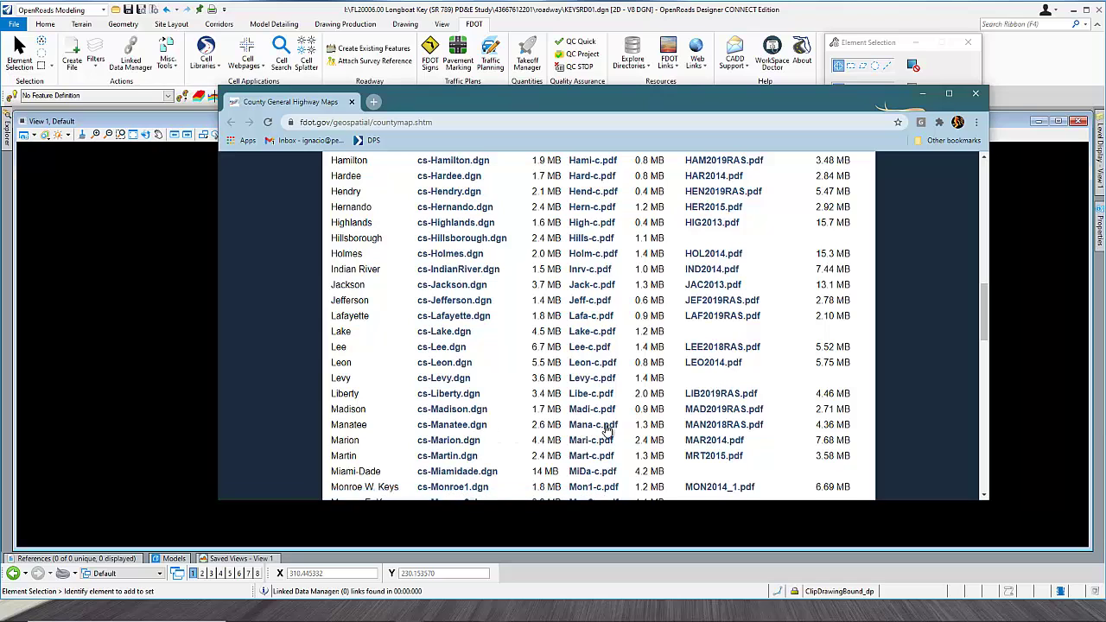
left_click(978, 94)
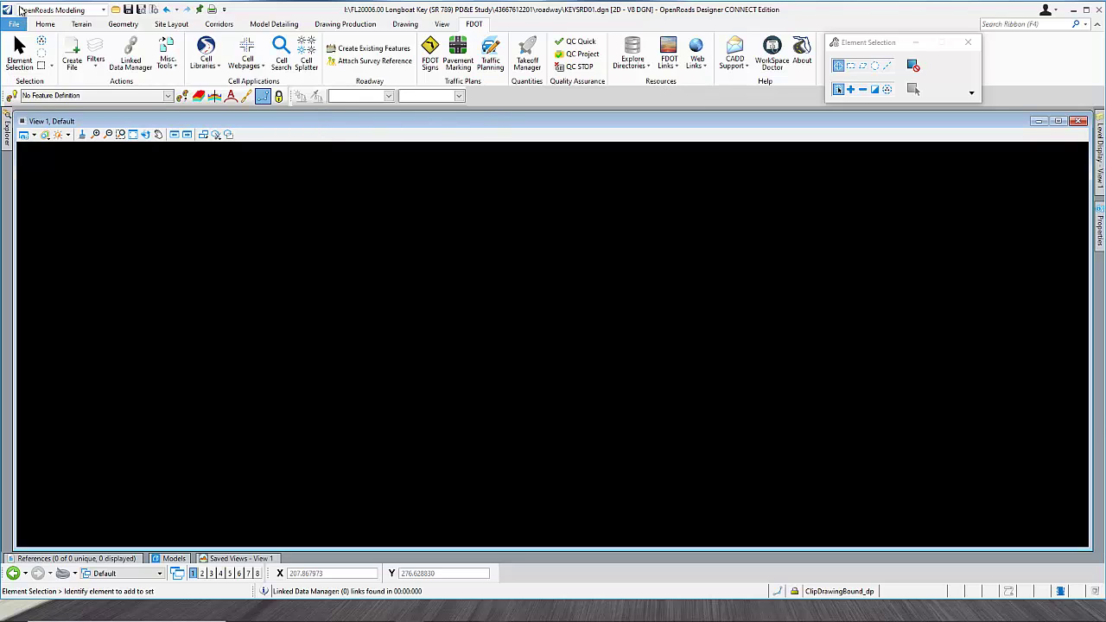
left_click(47, 24)
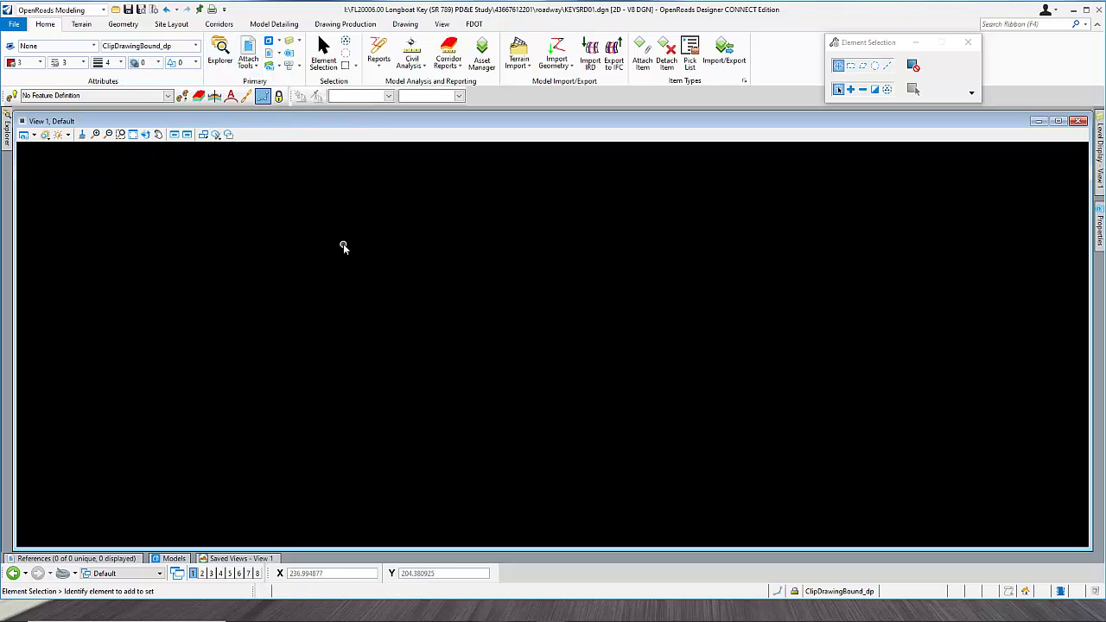
key("space")
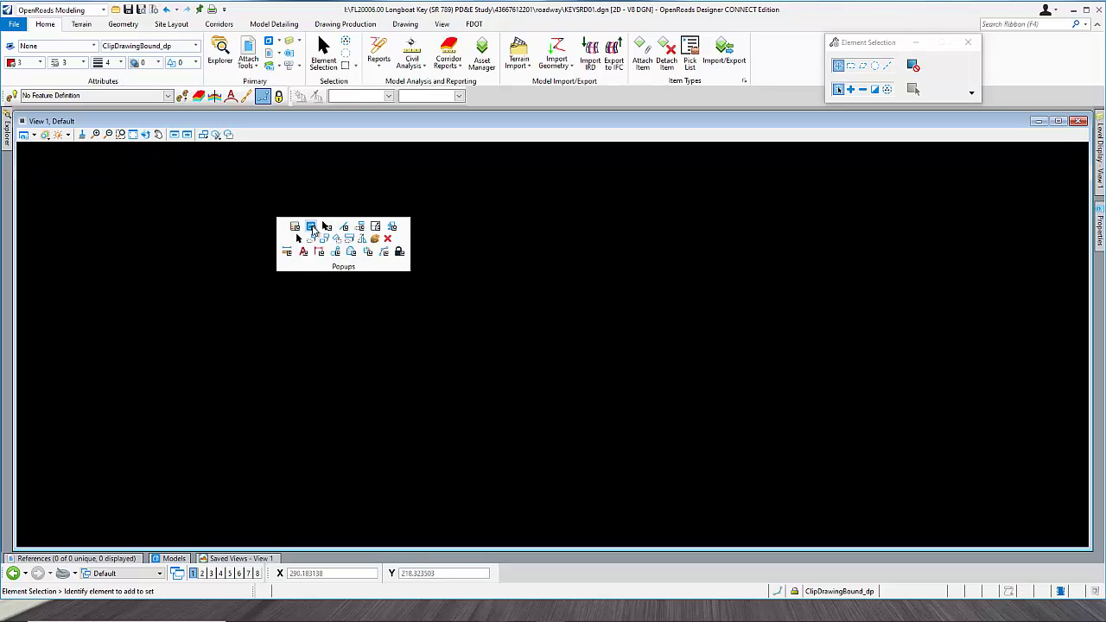
left_click(313, 231)
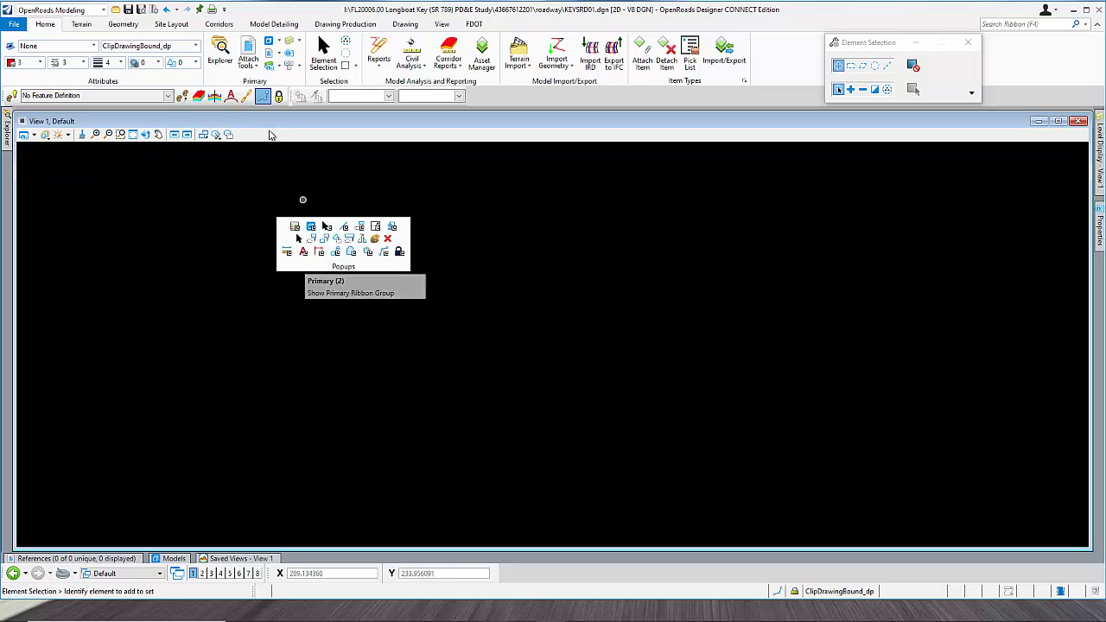
Step: Choose mana-c.pdf from the project's rwmap folder as a reference for the key sheet file
left_click(122, 561)
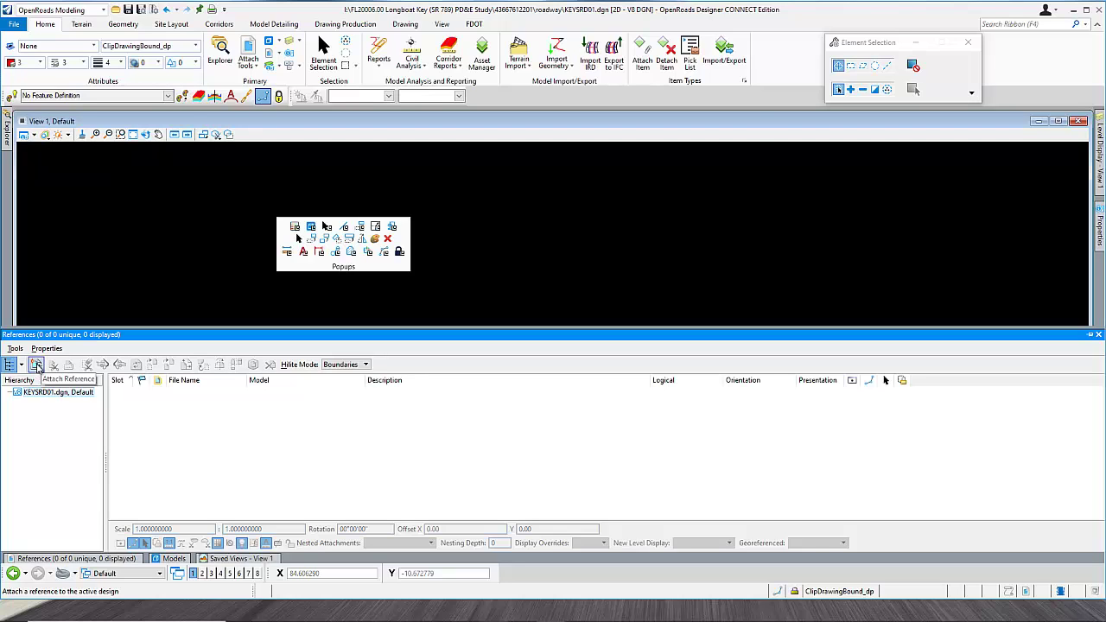
left_click(37, 366)
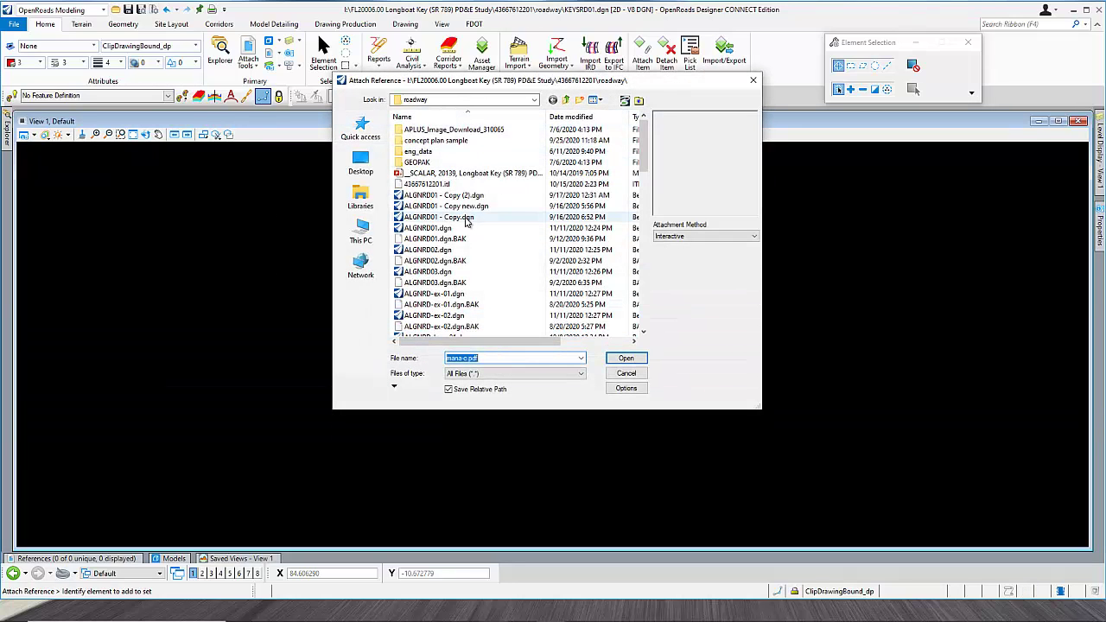
left_click(566, 100)
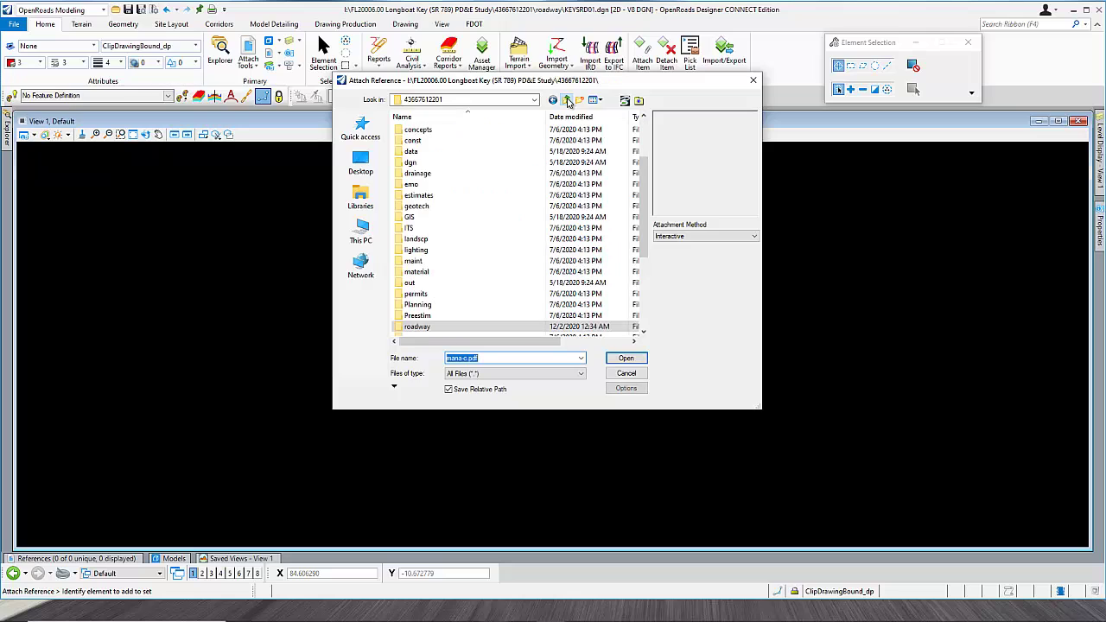
scroll(452, 285, "down", 1)
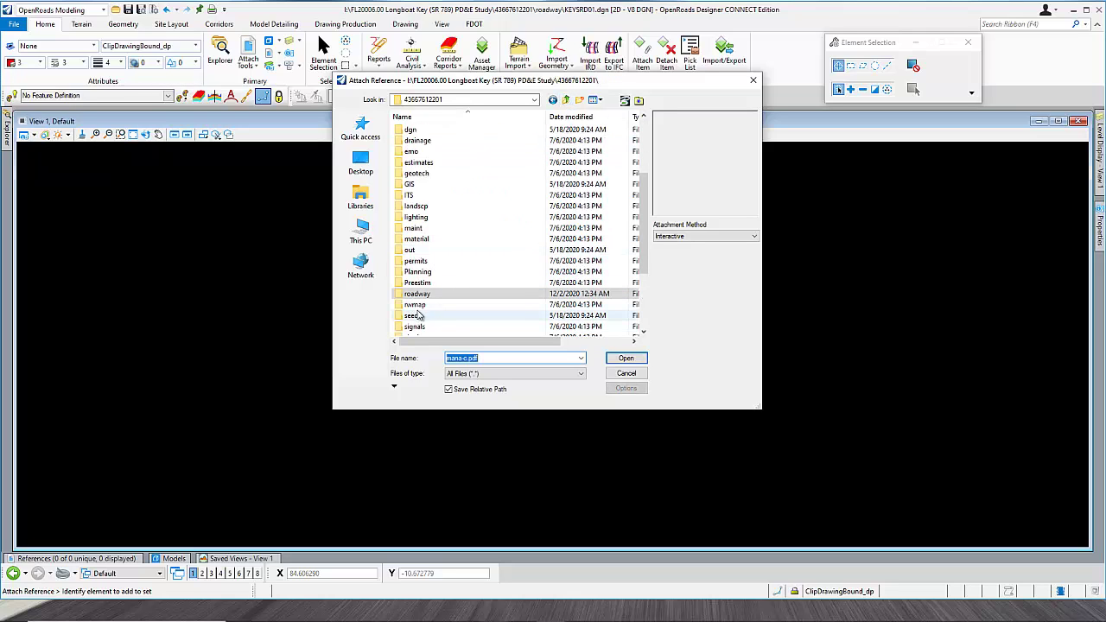
double_click(415, 305)
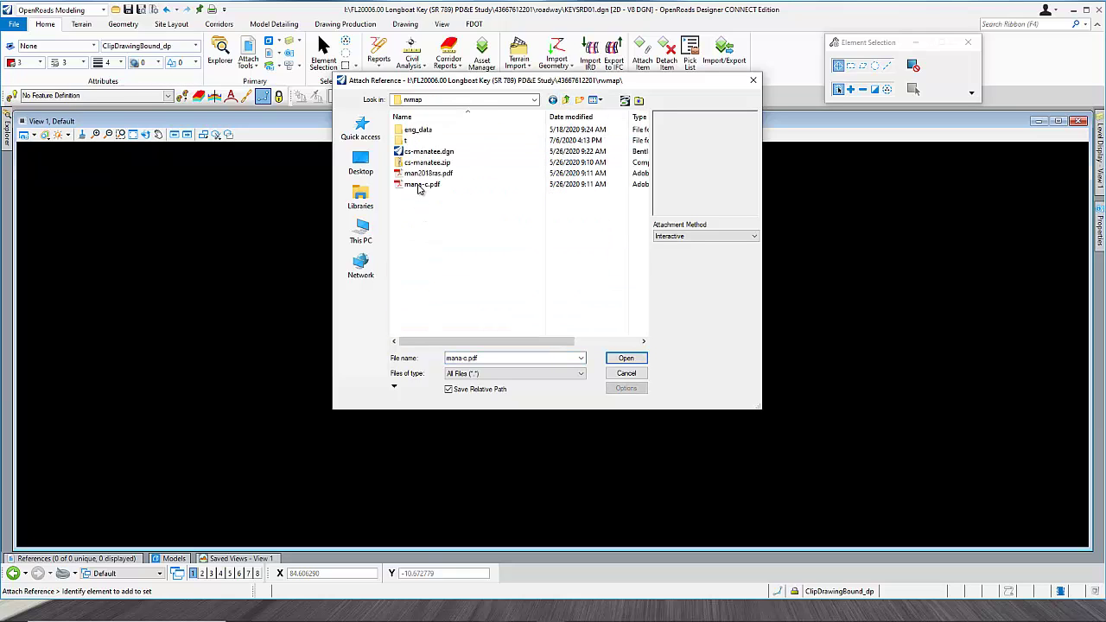
left_click(418, 187)
left_click(626, 357)
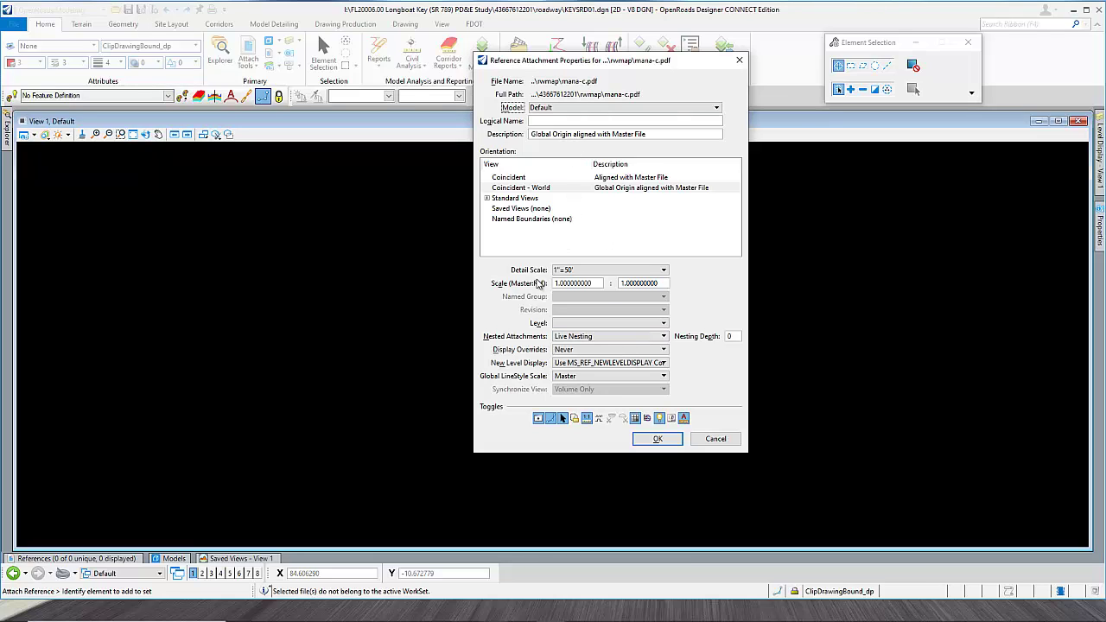
Step: Attach the county map PDF at detail scale Full Size 1 = 1 and fit it in the view
left_click(569, 271)
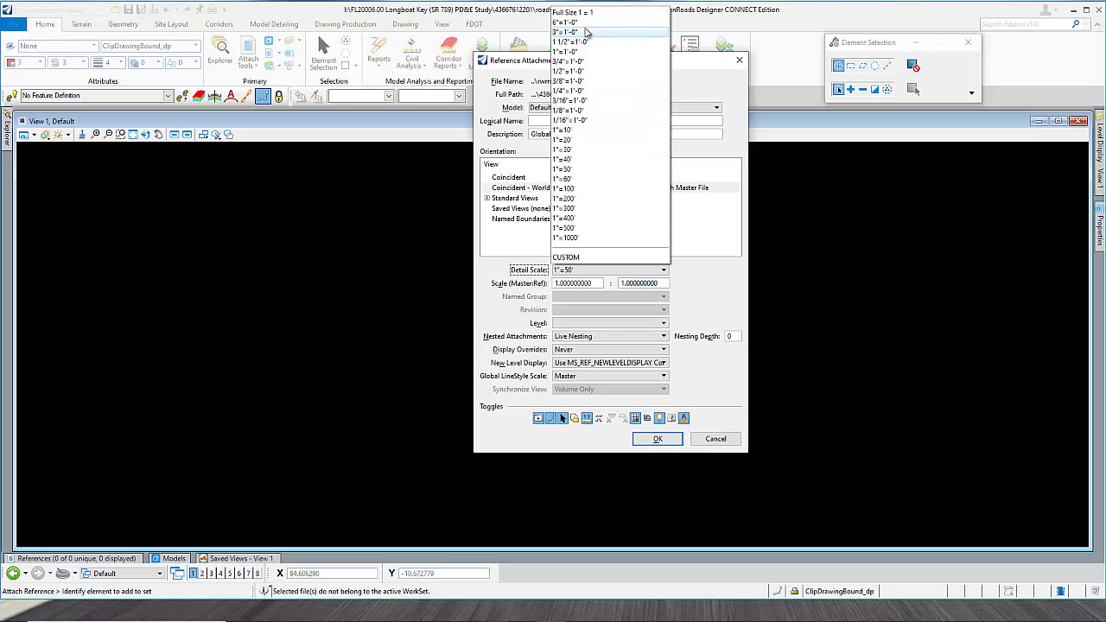
left_click(584, 15)
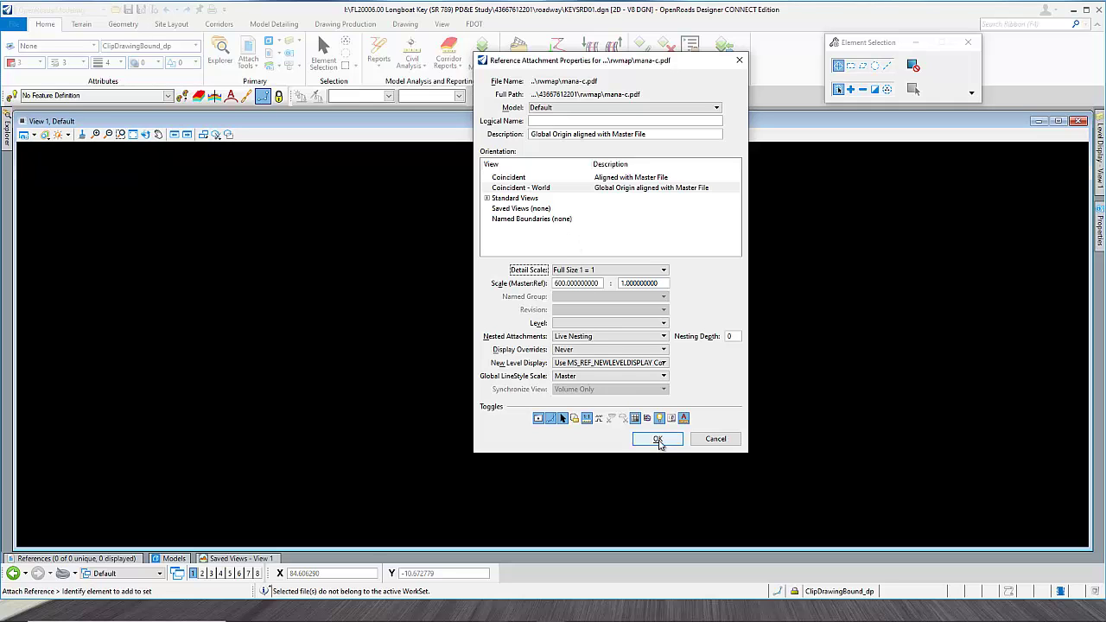
left_click(657, 439)
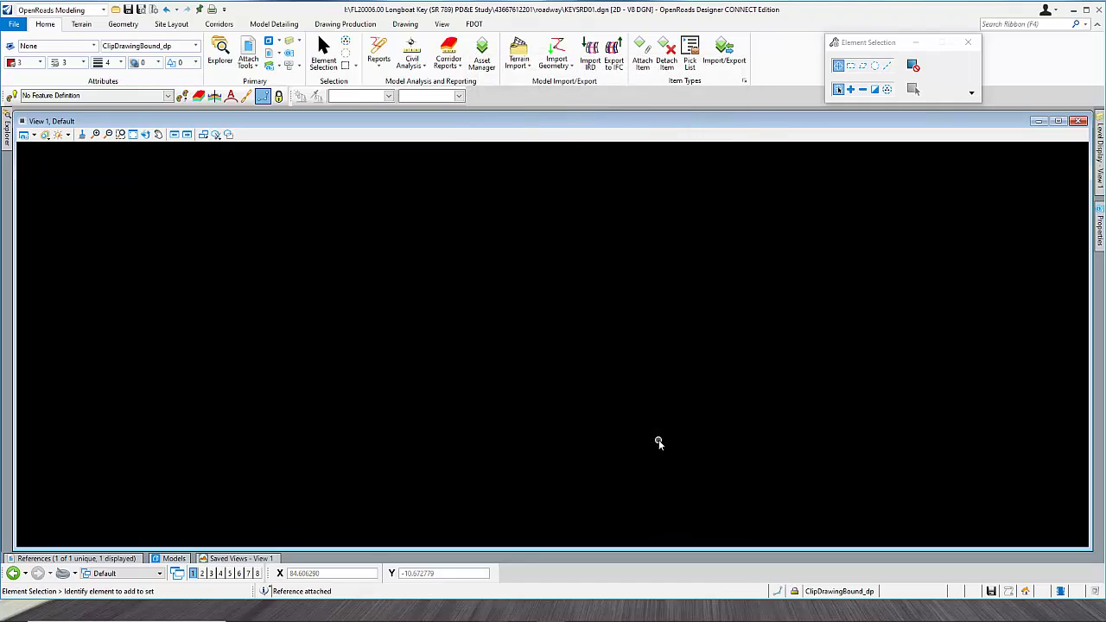
left_click(134, 136)
left_click(134, 136)
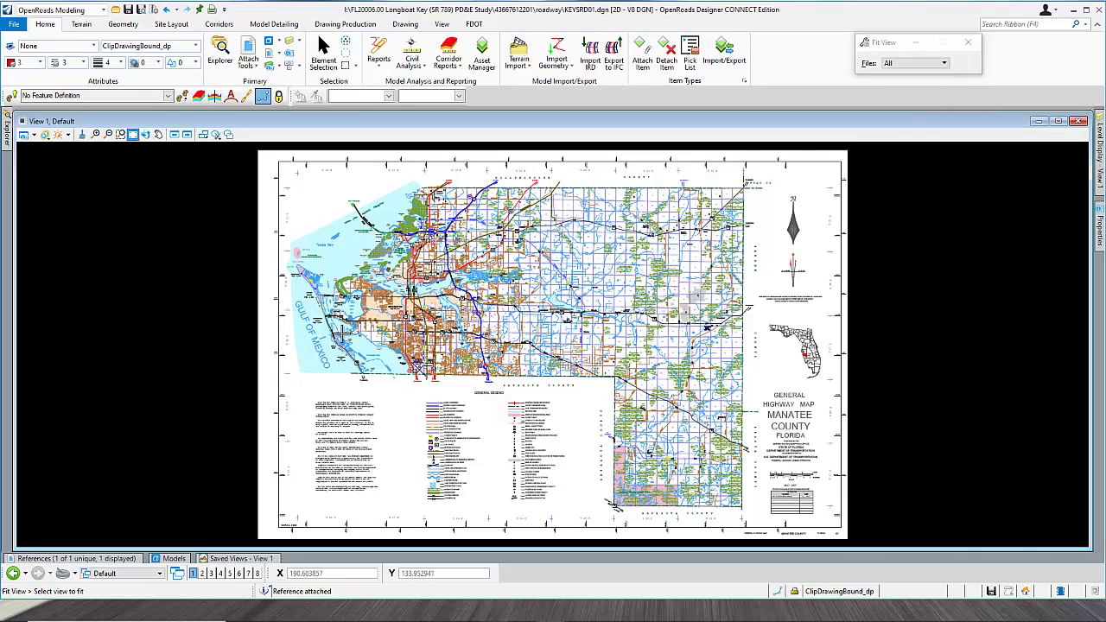
Step: Examine the attached Manatee County map around Longboat Pass and the neighbouring keys
scroll(346, 318, "up", 5)
scroll(352, 318, "up", 4)
scroll(352, 318, "down", 4)
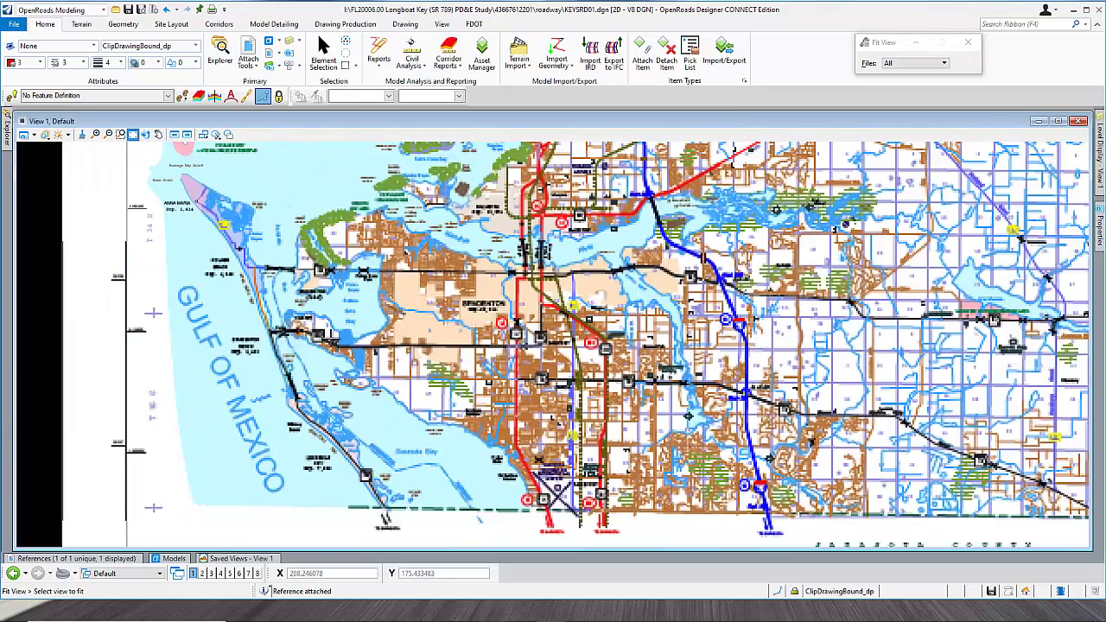
scroll(315, 394, "up", 3)
scroll(294, 402, "up", 3)
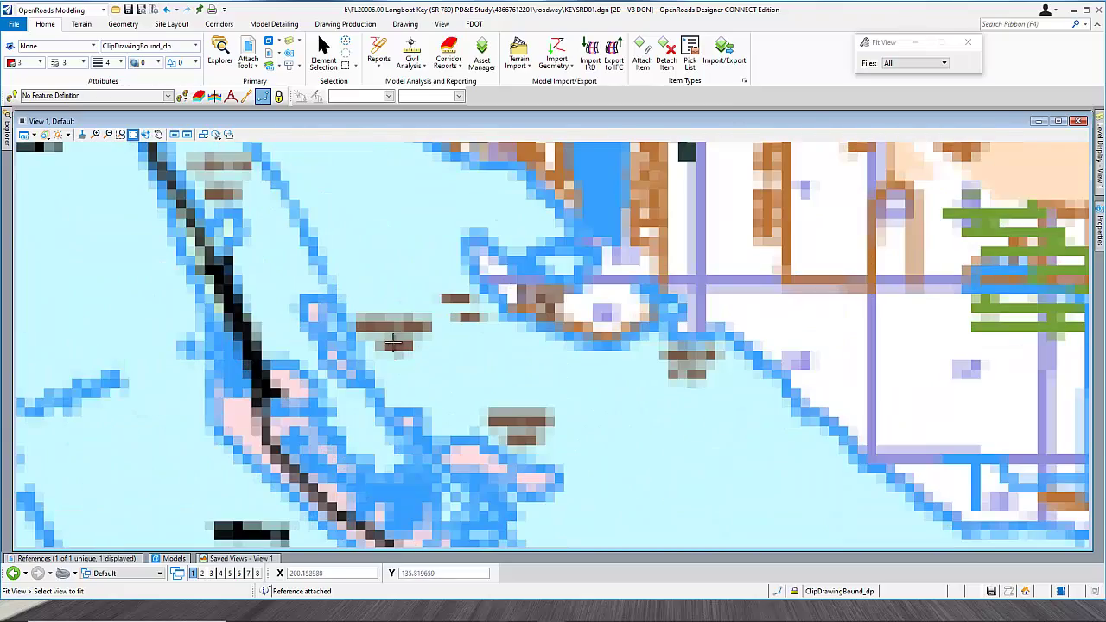
scroll(376, 342, "down", 5)
scroll(342, 349, "up", 4)
scroll(340, 348, "down", 3)
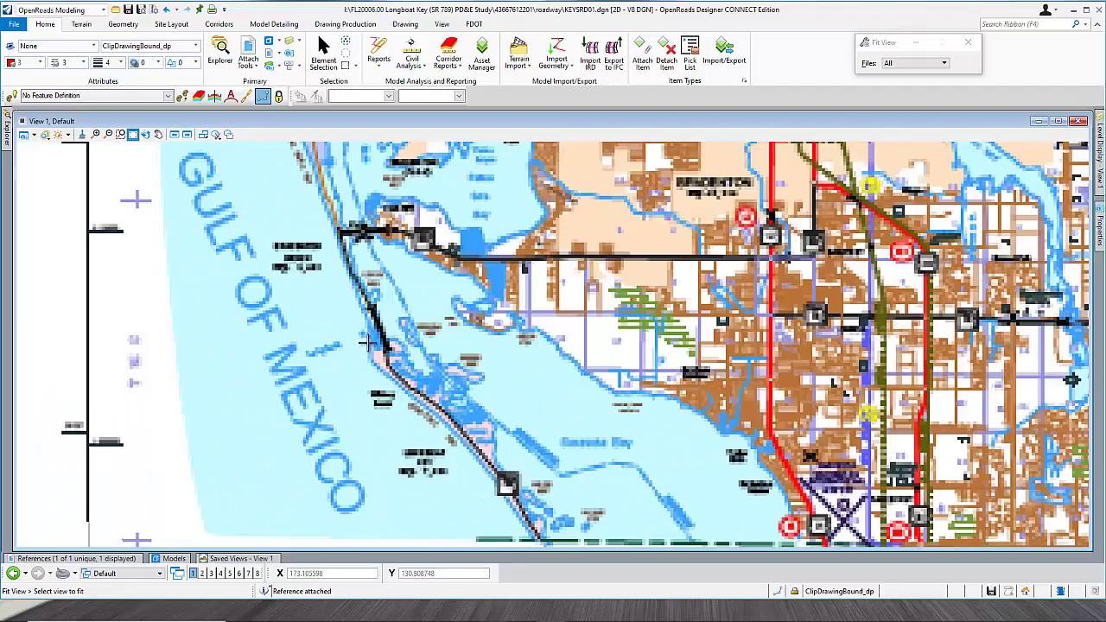
scroll(367, 323, "up", 3)
scroll(366, 324, "down", 4)
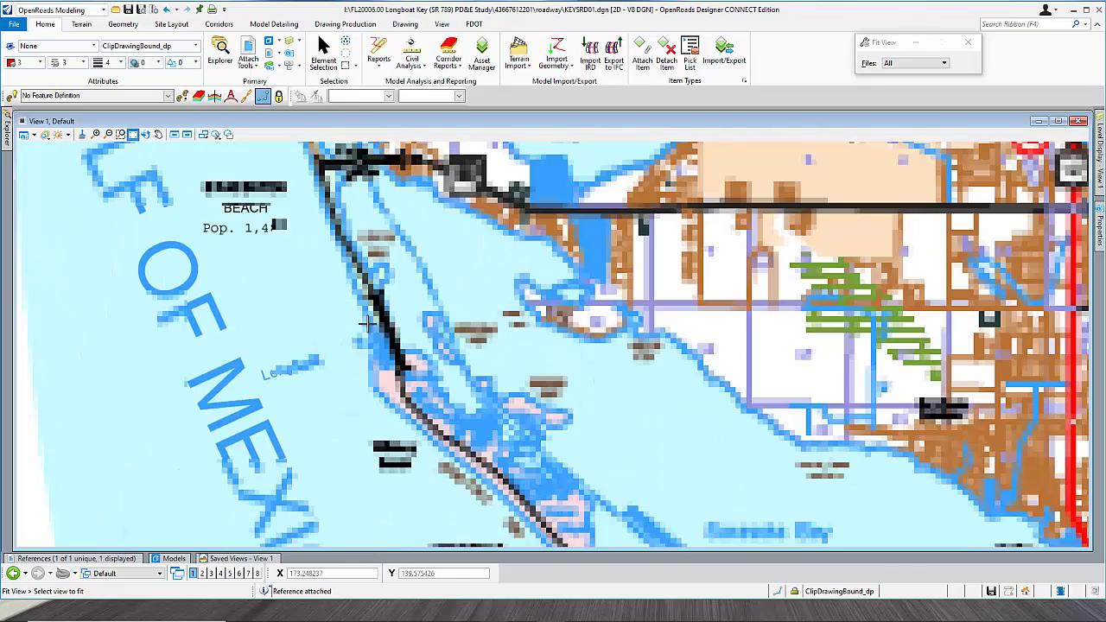
scroll(390, 339, "down", 1)
scroll(393, 338, "up", 4)
scroll(396, 337, "down", 4)
scroll(399, 337, "up", 4)
scroll(402, 342, "up", 1)
scroll(406, 337, "down", 5)
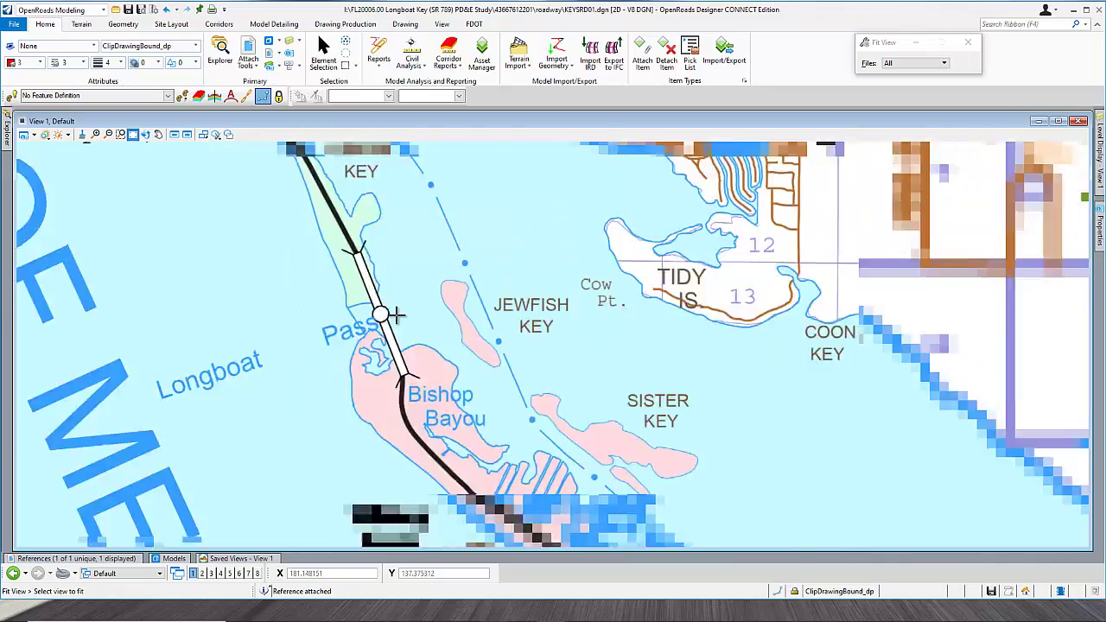
scroll(433, 324, "up", 5)
scroll(431, 325, "down", 4)
scroll(430, 325, "up", 5)
scroll(429, 326, "down", 1)
scroll(429, 325, "down", 6)
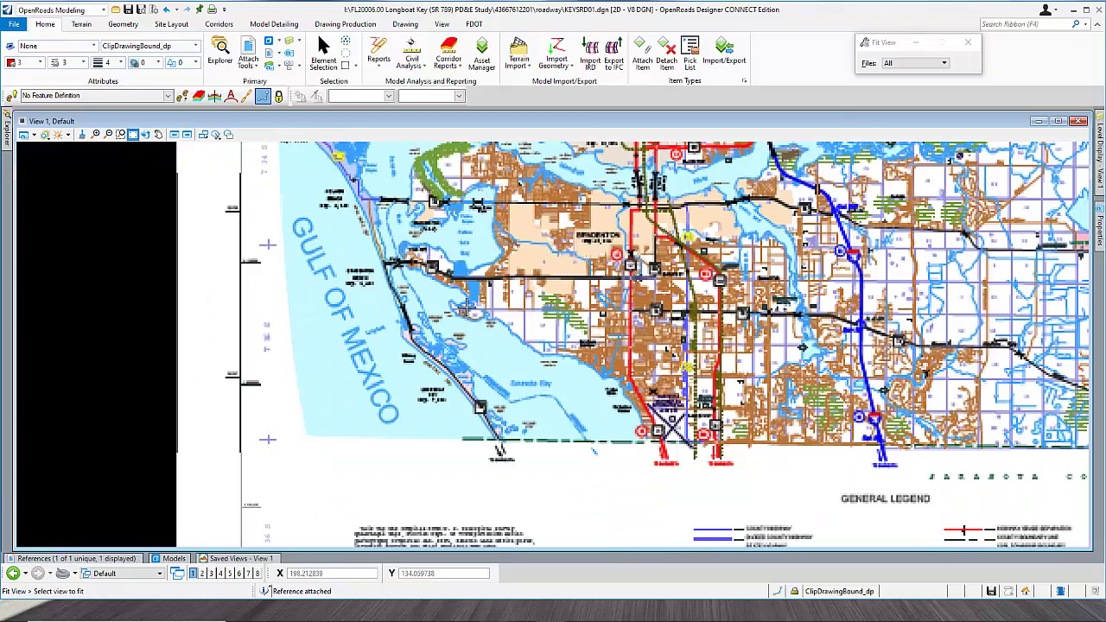
scroll(518, 318, "down", 1)
scroll(441, 335, "up", 7)
scroll(437, 329, "down", 5)
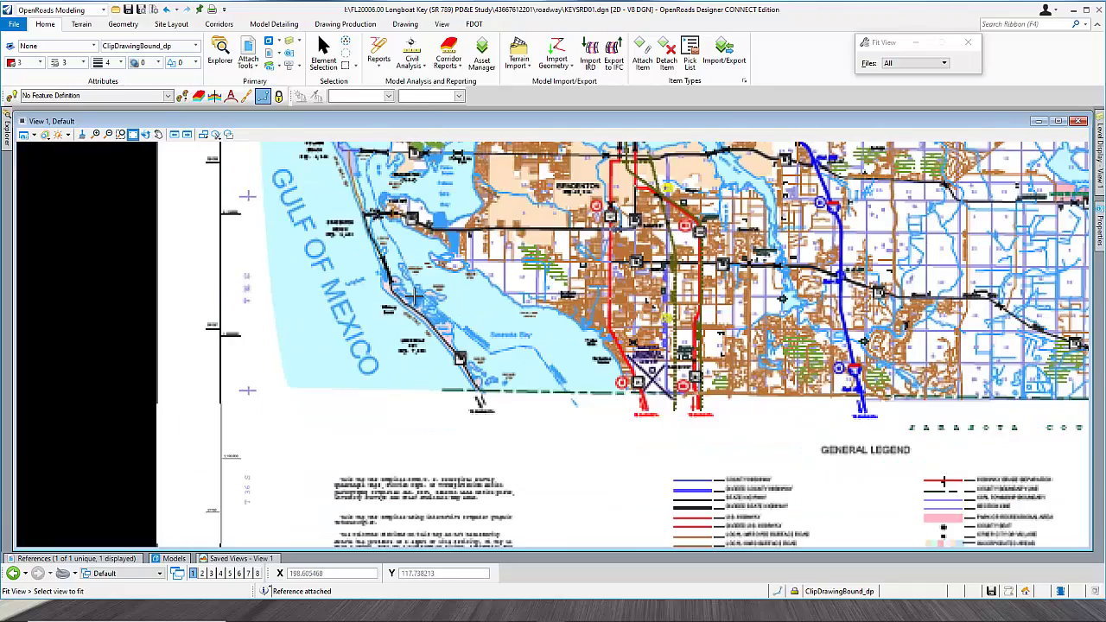
Step: Start a named boundary placed from a drawing boundary, and choose KeyMapLayout as the drawing boundary
scroll(384, 229, "up", 4)
scroll(391, 242, "up", 2)
scroll(396, 248, "down", 5)
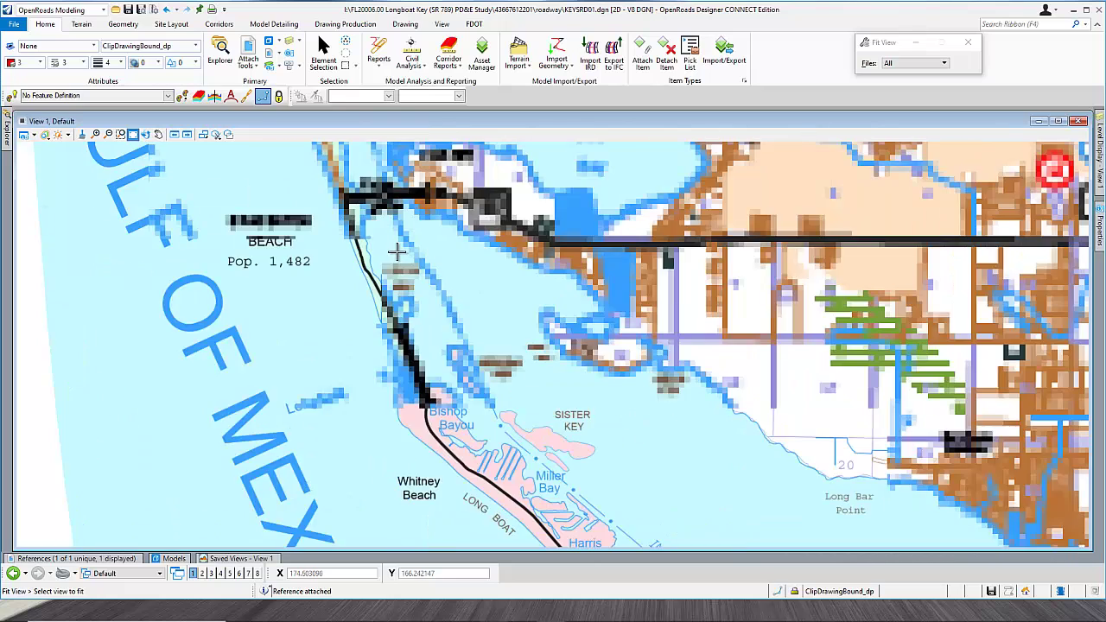
scroll(398, 250, "up", 3)
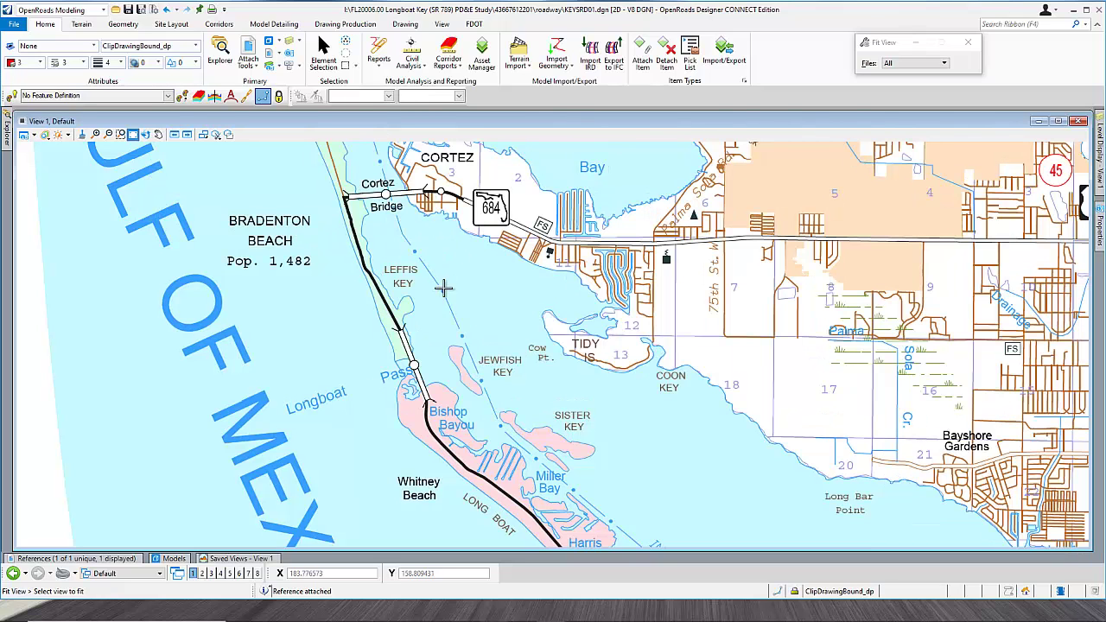
scroll(487, 345, "down", 2)
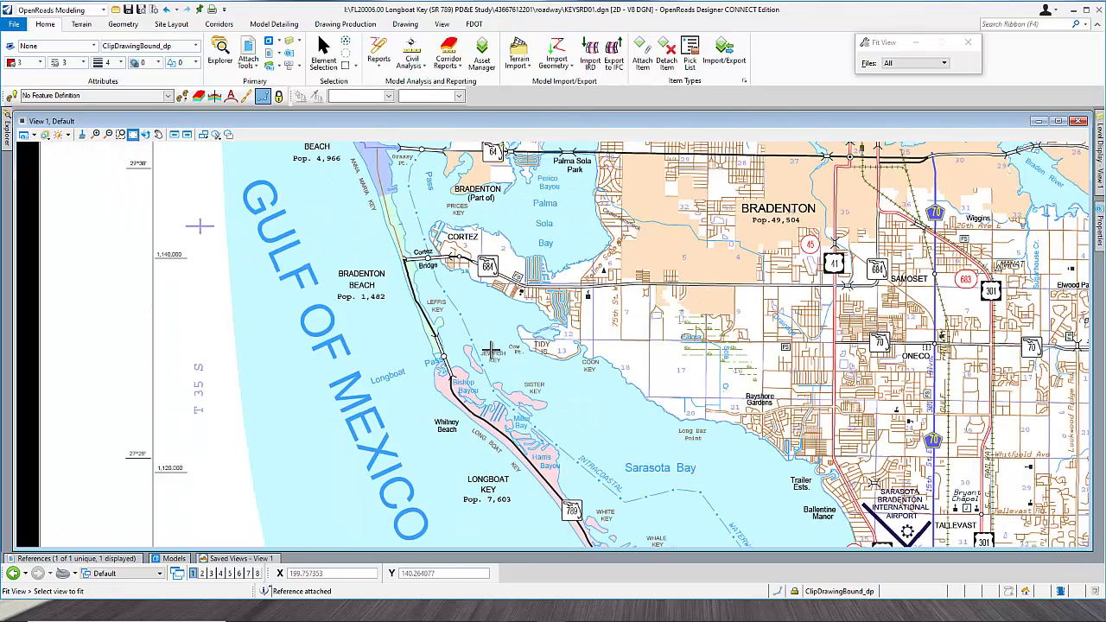
scroll(490, 349, "down", 2)
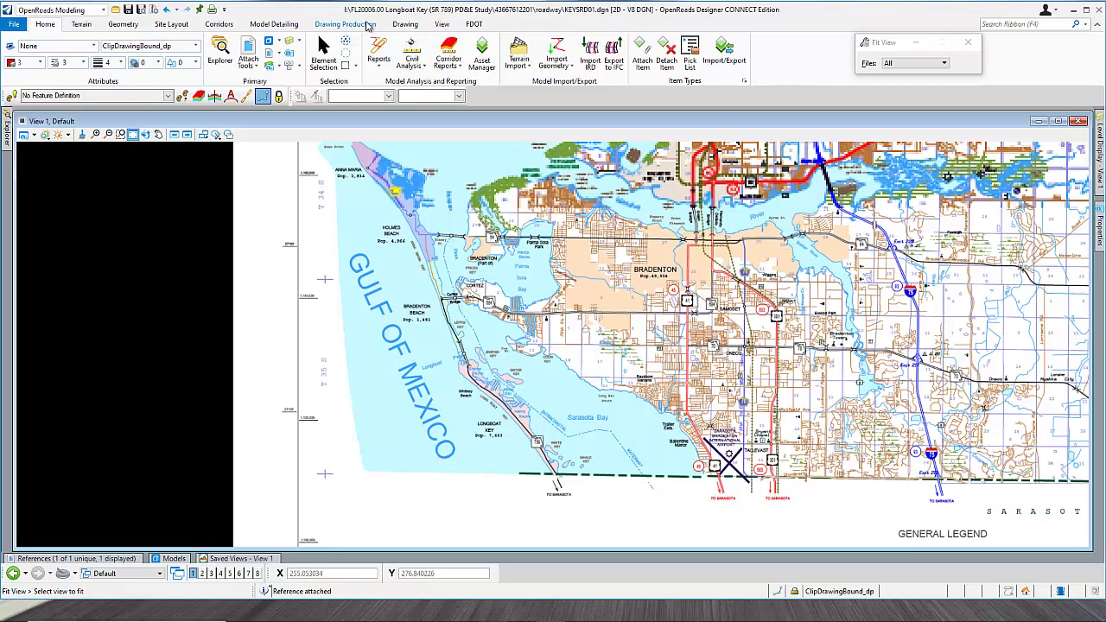
left_click(357, 25)
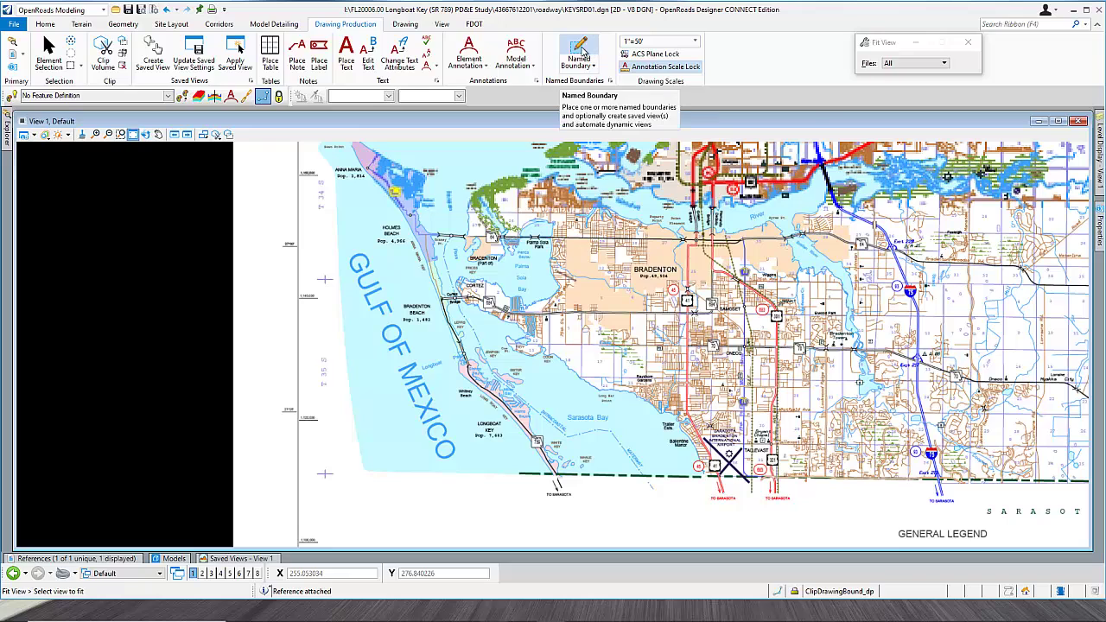
left_click(579, 50)
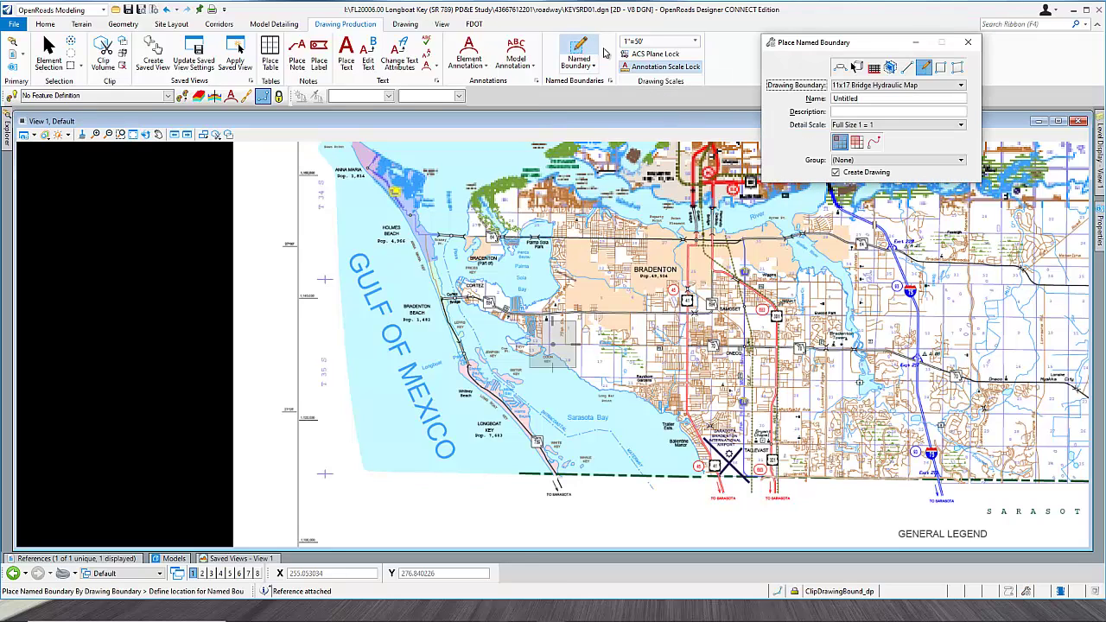
left_click(856, 67)
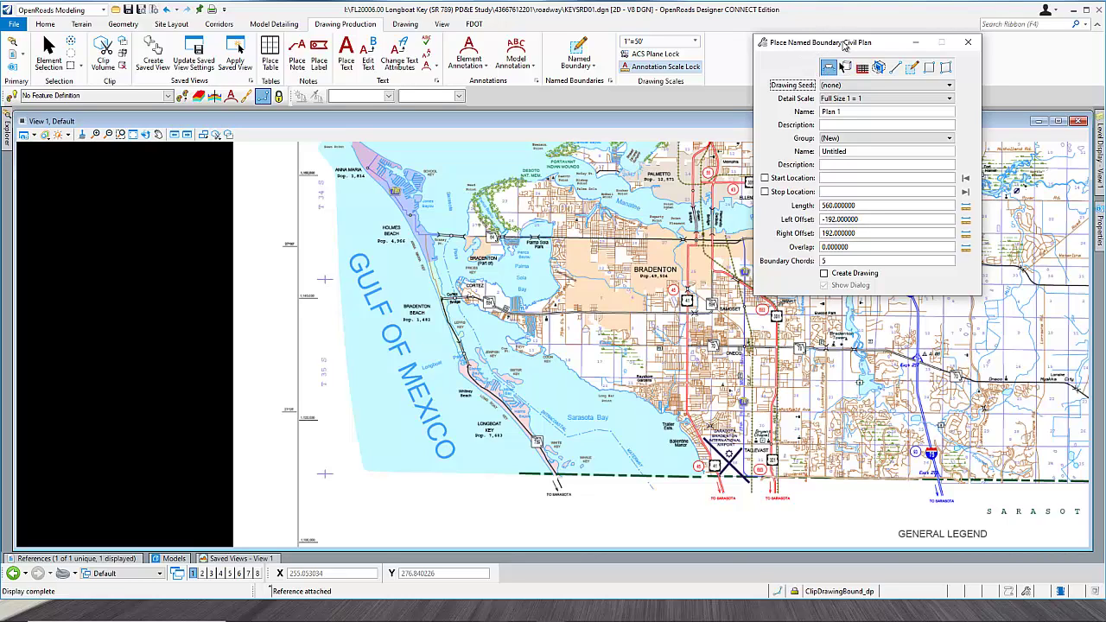
left_click(911, 69)
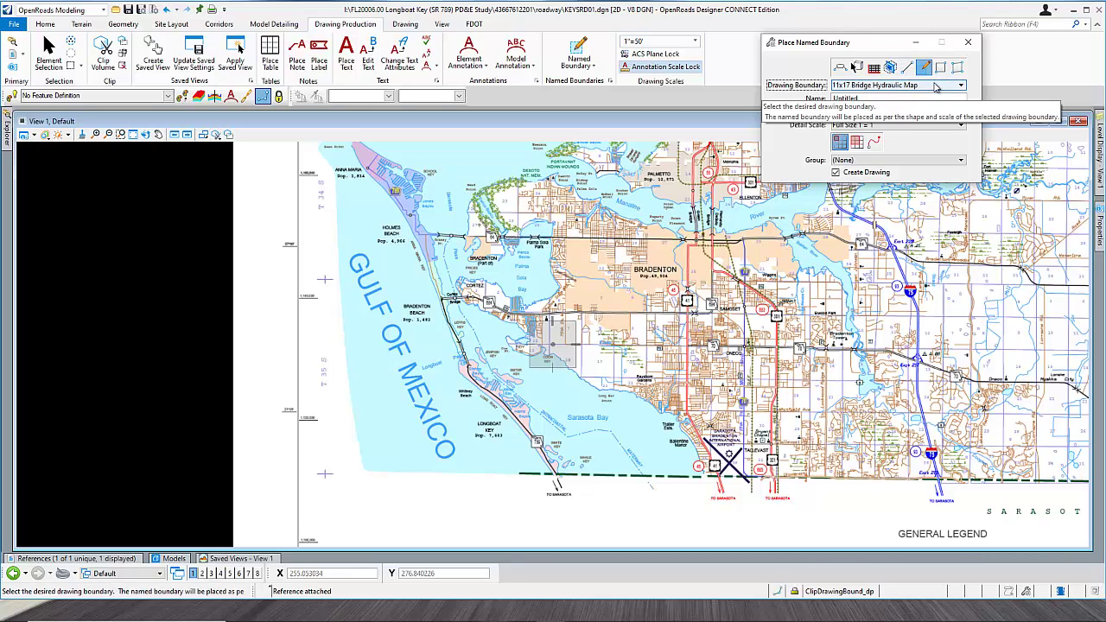
left_click(936, 86)
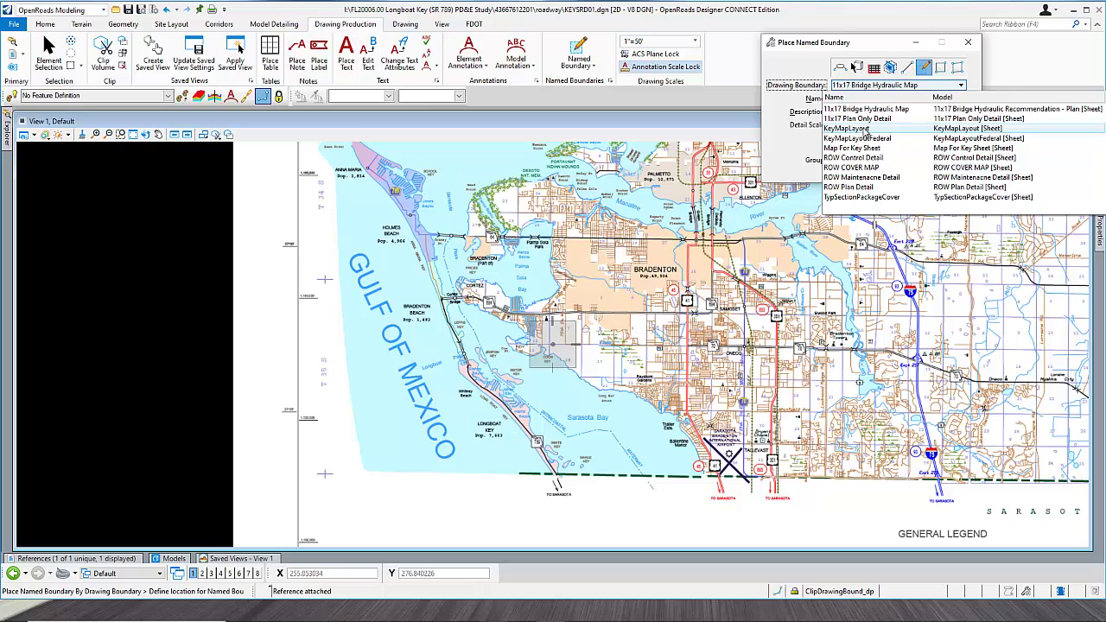
left_click(862, 130)
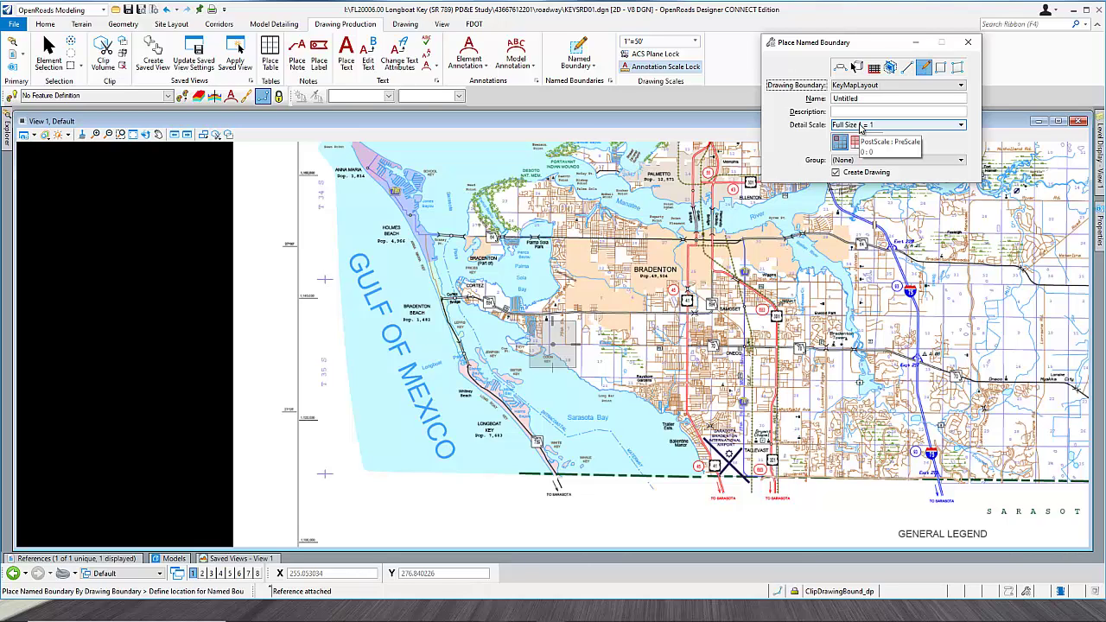
Step: Try detail scales of 1"=20' and 1"=30' for the KeyMapLayout boundary
left_click(861, 125)
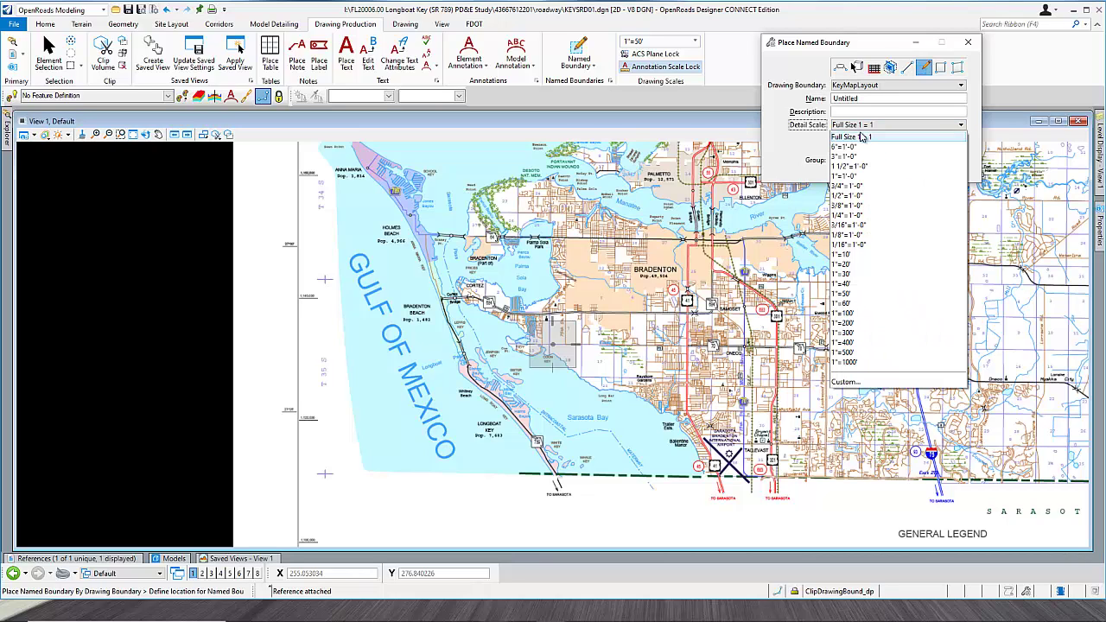
left_click(843, 264)
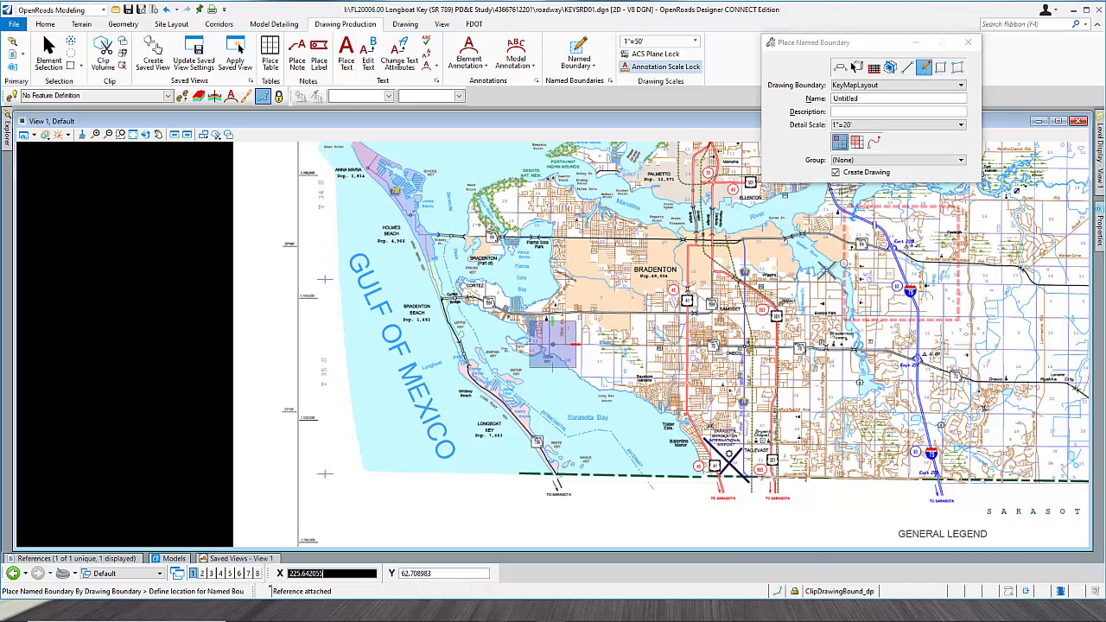
left_click(848, 125)
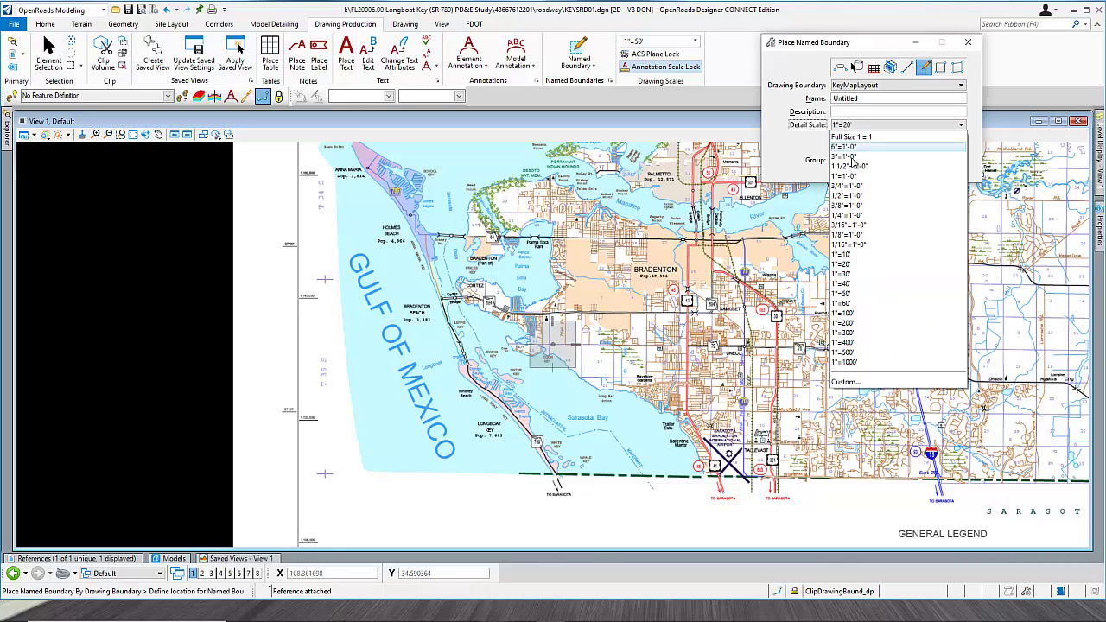
left_click(843, 274)
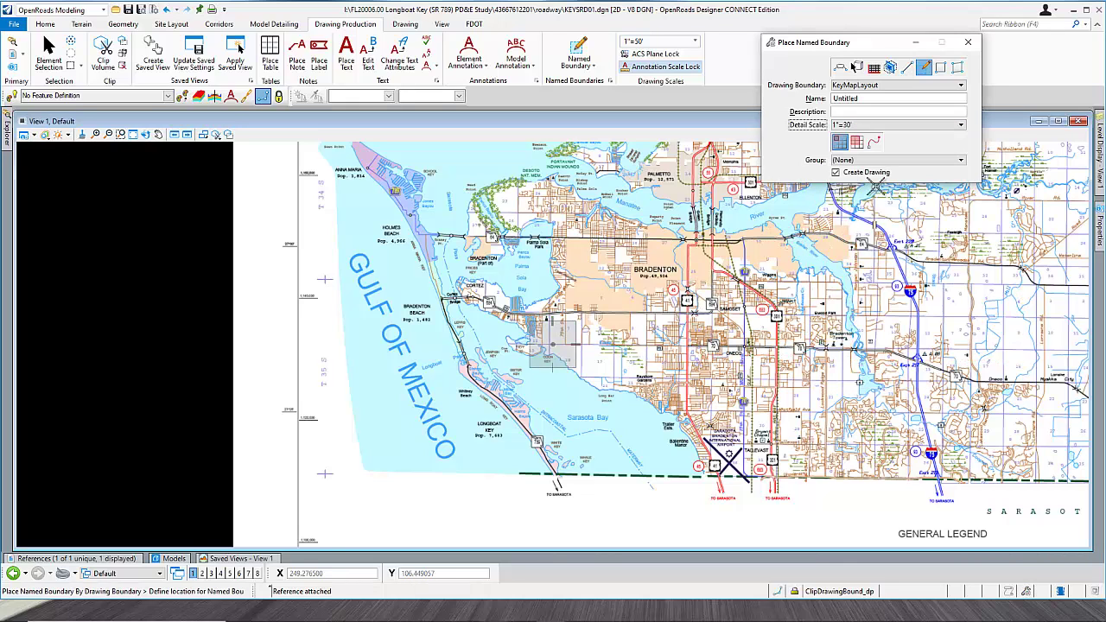
Step: Set the boundary's detail scale to 1"=40' and place it over Bradenton Beach and Longboat Key on the county map
left_click(857, 125)
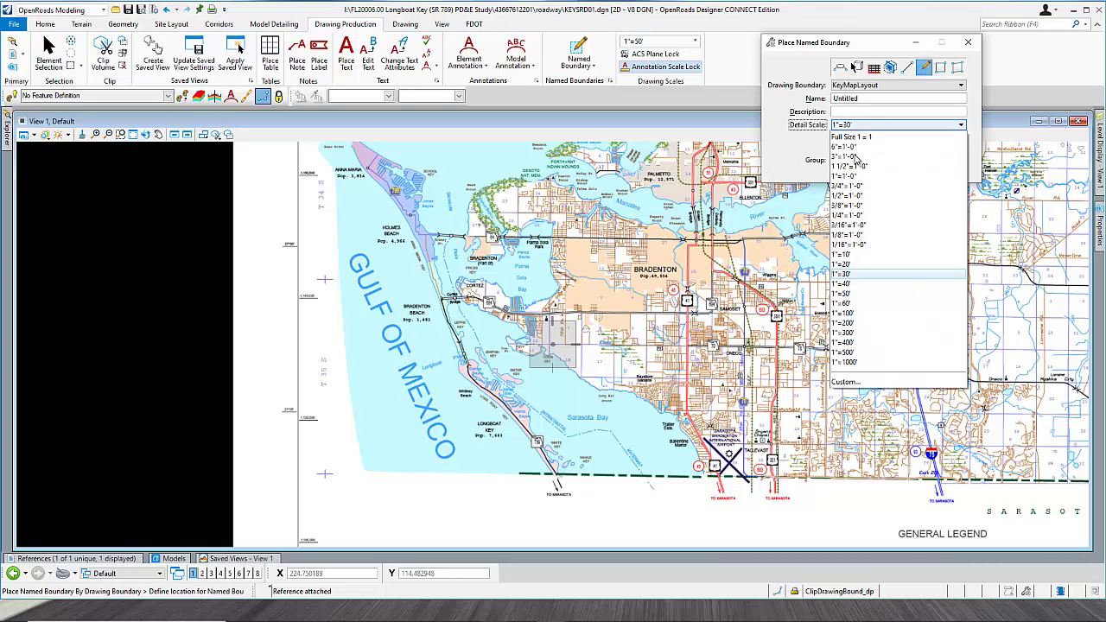
left_click(843, 283)
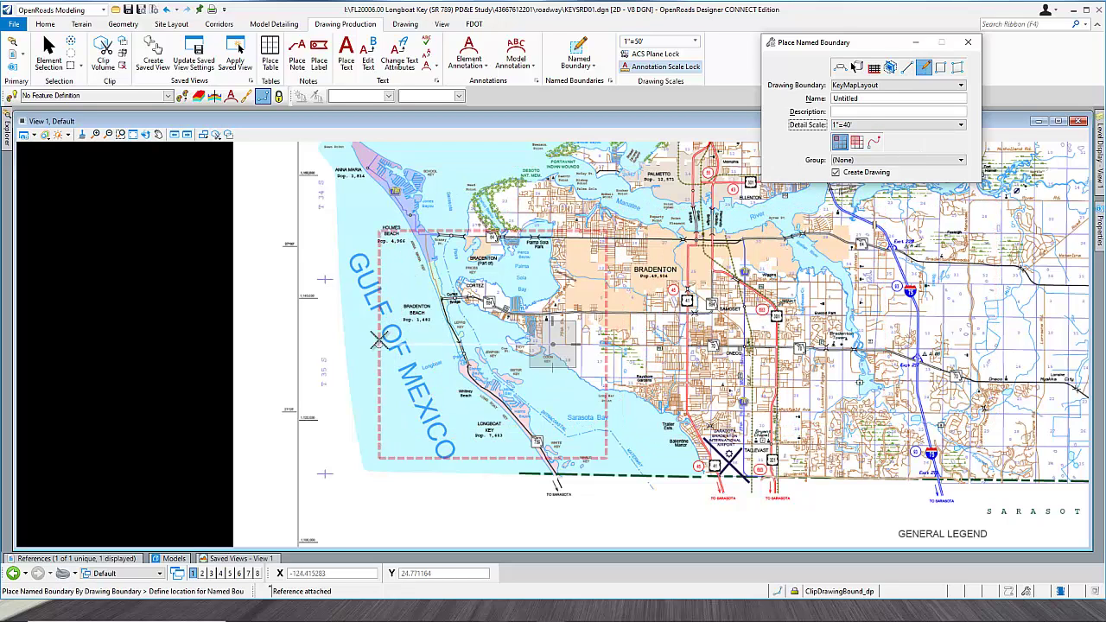
scroll(385, 345, "down", 1)
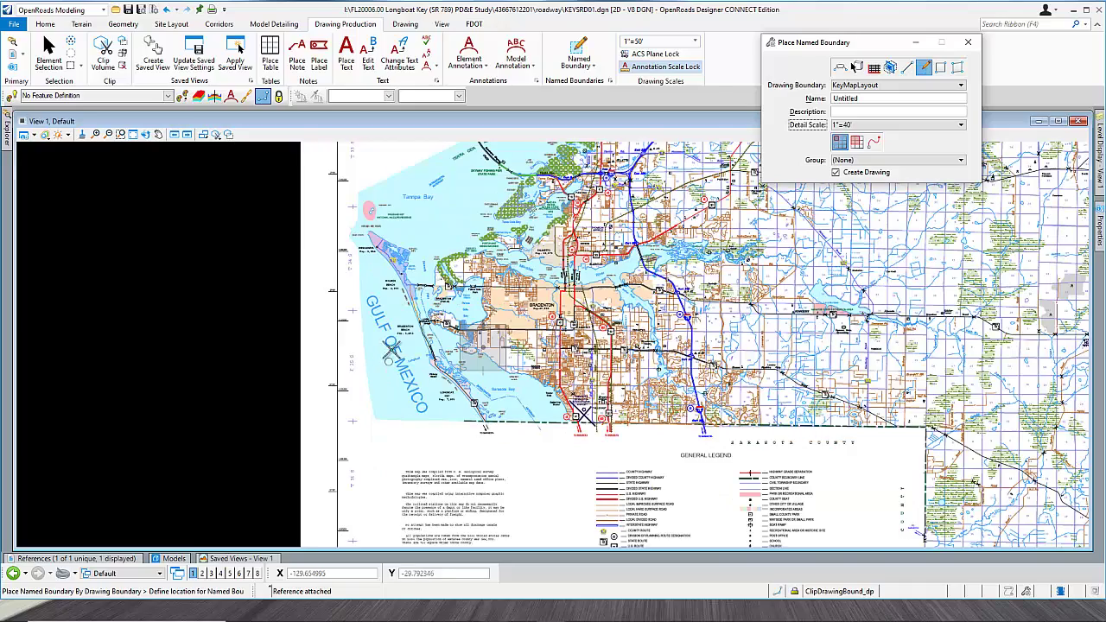
scroll(388, 350, "up", 3)
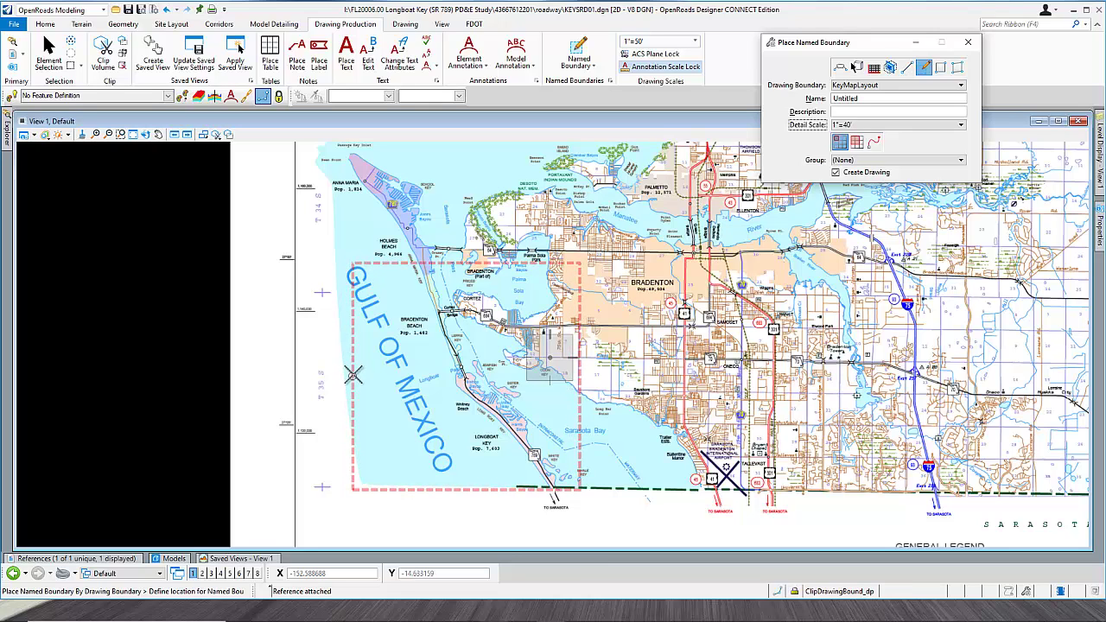
left_click(355, 372)
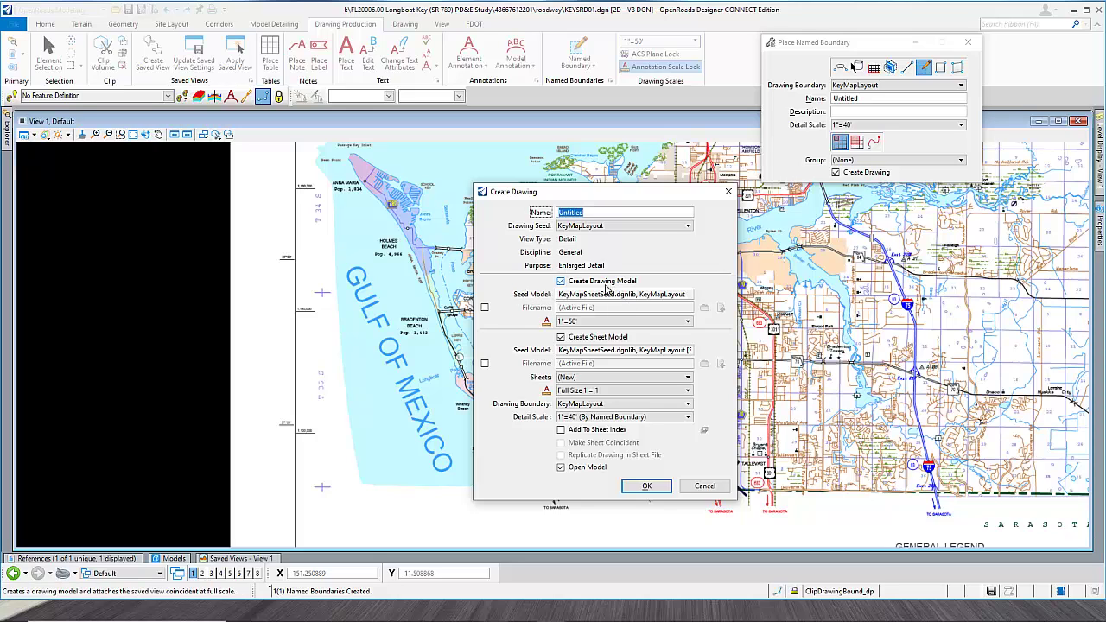
Step: Set the drawing model's annotation scale to 1"=40' and create the drawing and sheet models from the KeyMapLayout seed
left_click(593, 324)
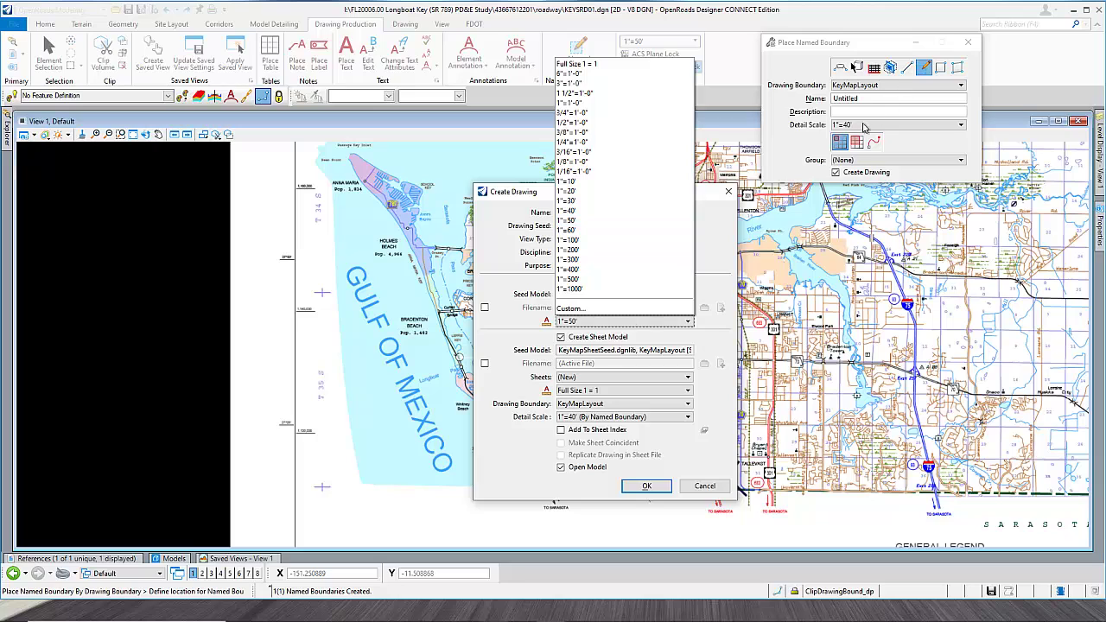
left_click(575, 212)
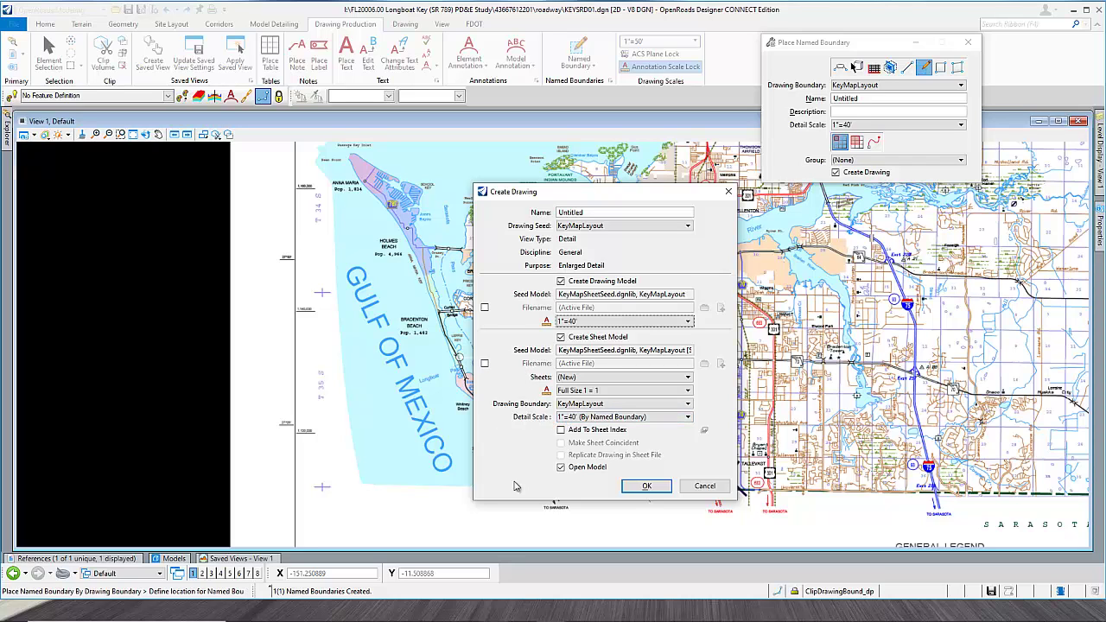
left_click(644, 486)
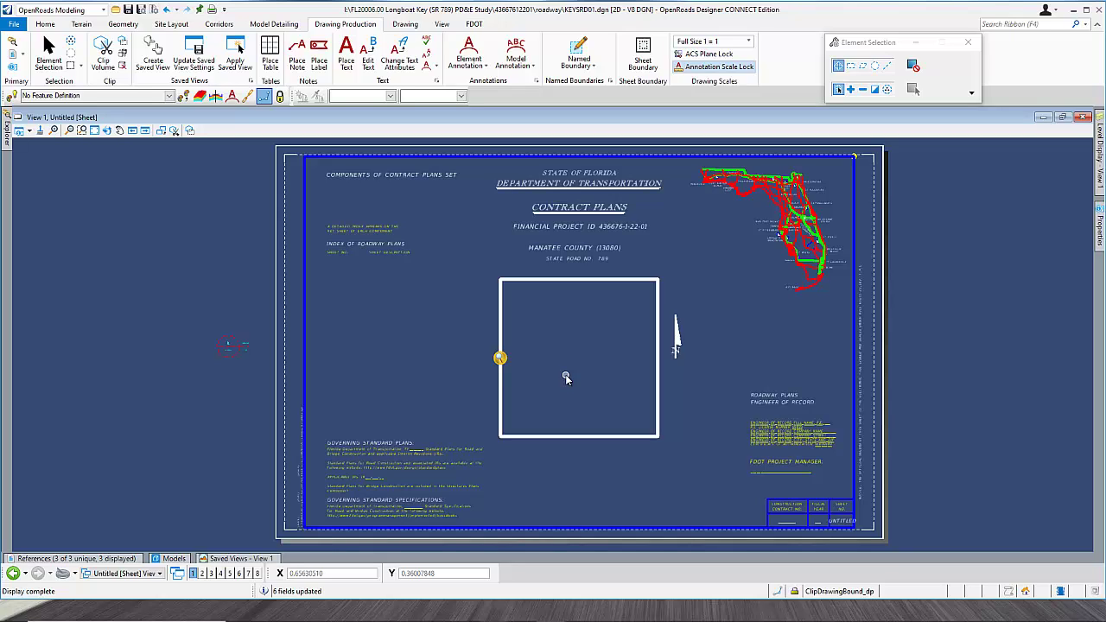
Step: Examine the location map and the project, county and state road titles on the new key sheet
scroll(566, 374, "up", 2)
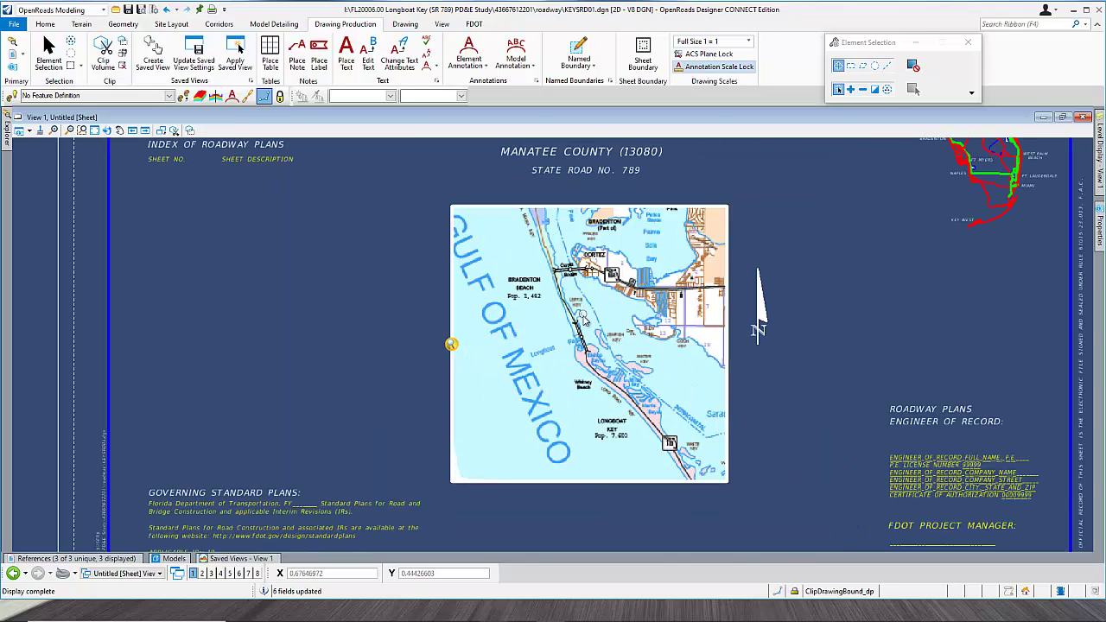
scroll(584, 320, "up", 2)
scroll(591, 348, "down", 3)
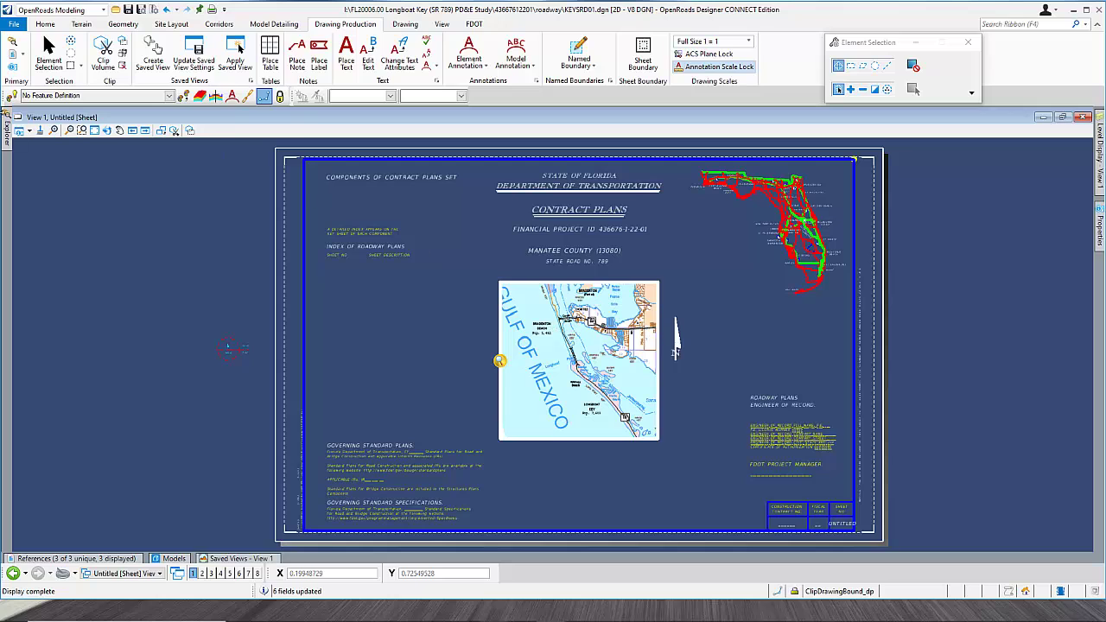
mouse_move(7, 139)
scroll(627, 247, "up", 4)
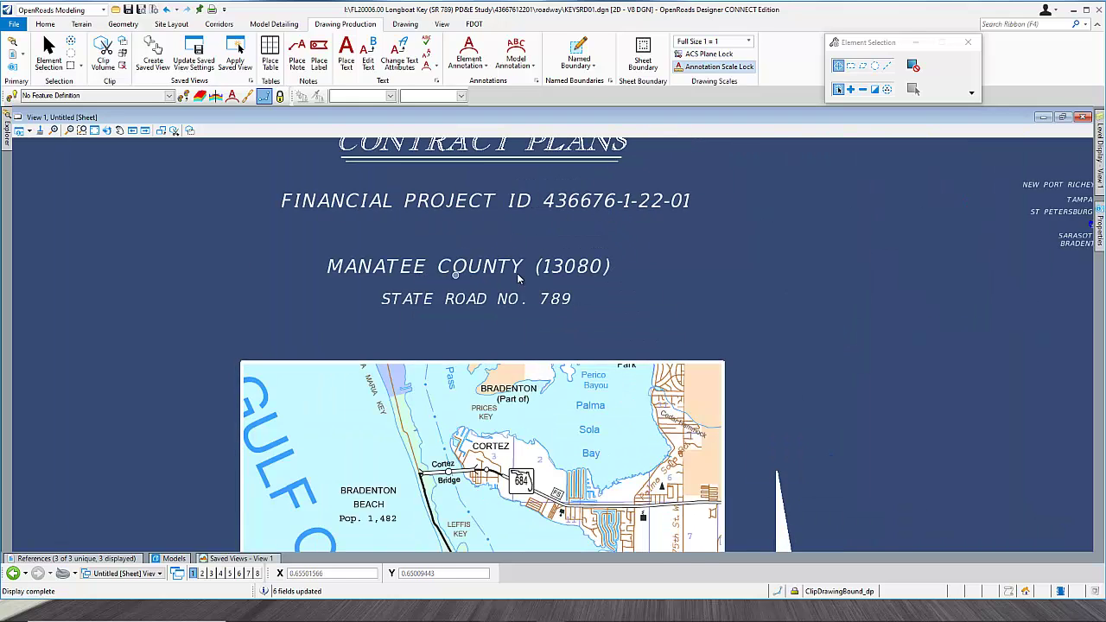
scroll(593, 309, "down", 3)
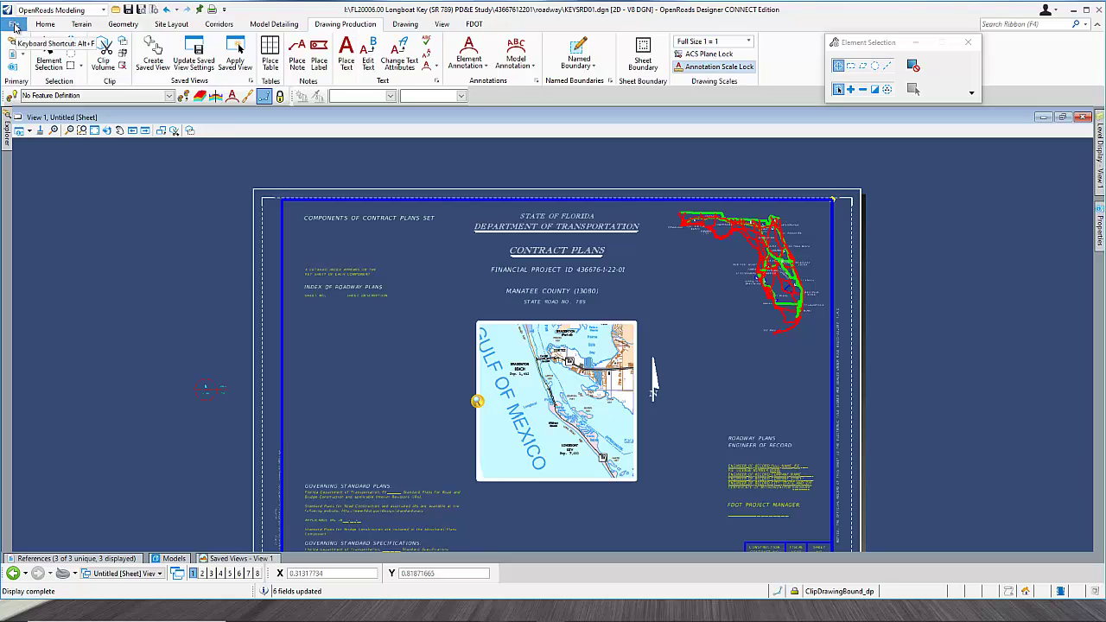
Step: Close the key sheet file and open the advanced properties of the current WorkSet
left_click(15, 26)
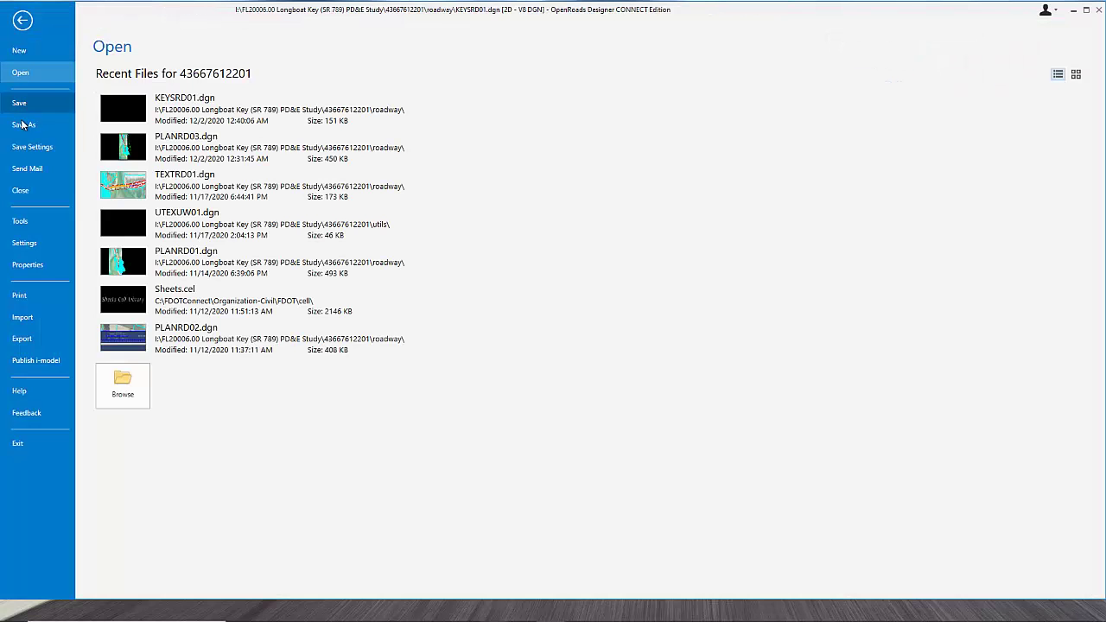
left_click(22, 191)
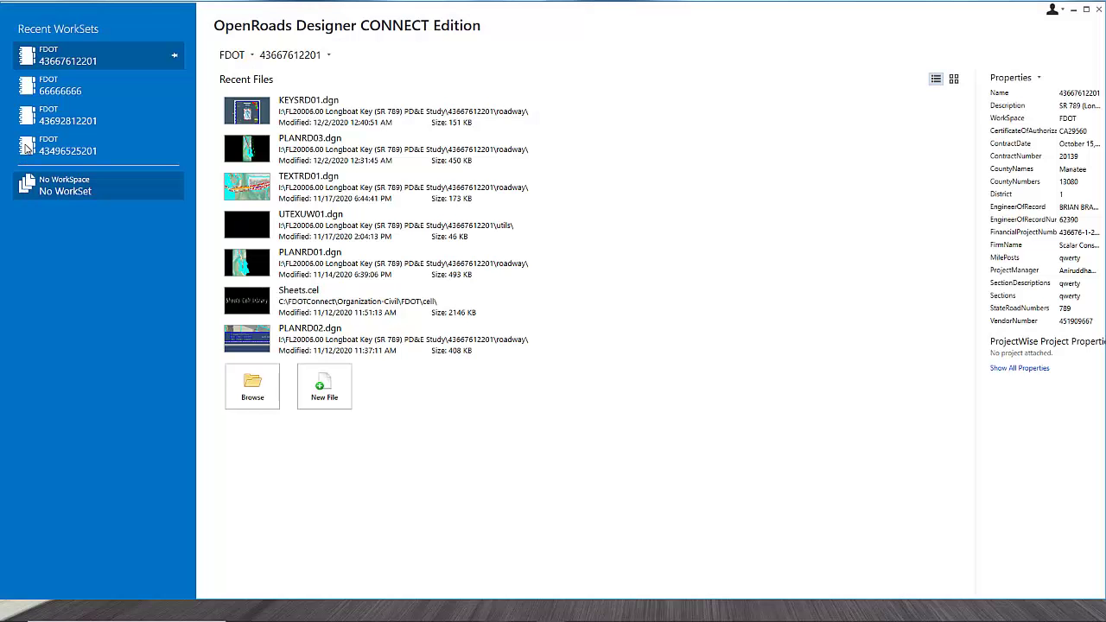
left_click(1033, 77)
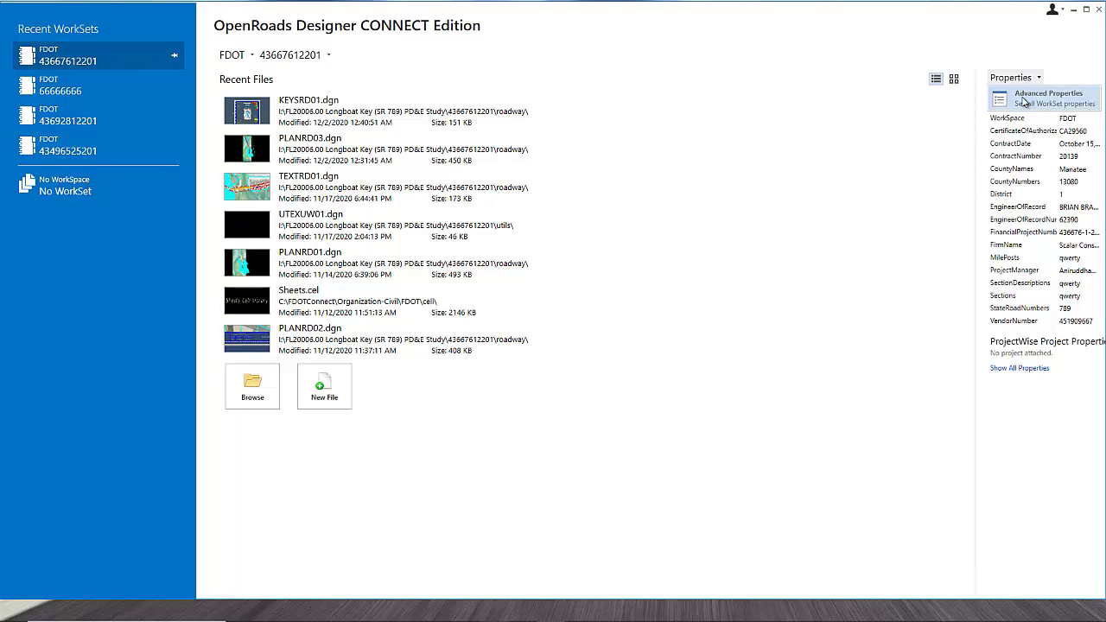
left_click(1025, 102)
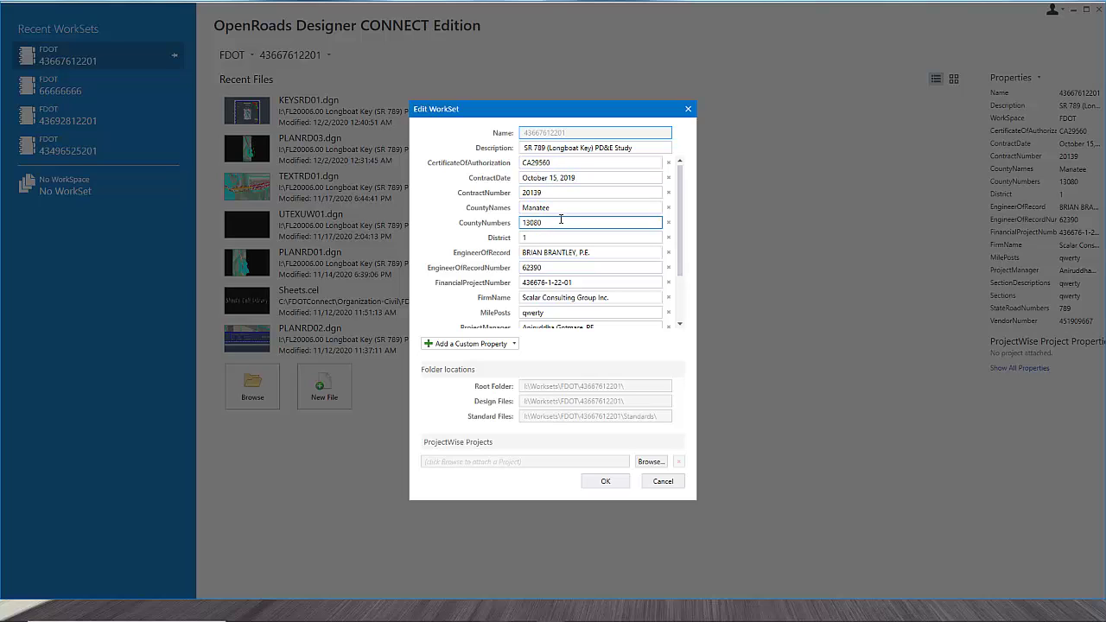
Step: Set the WorkSet's StateRoadNumbers property to SR789, accept the edit and reopen KEYSRD01.dgn
scroll(560, 223, "down", 2)
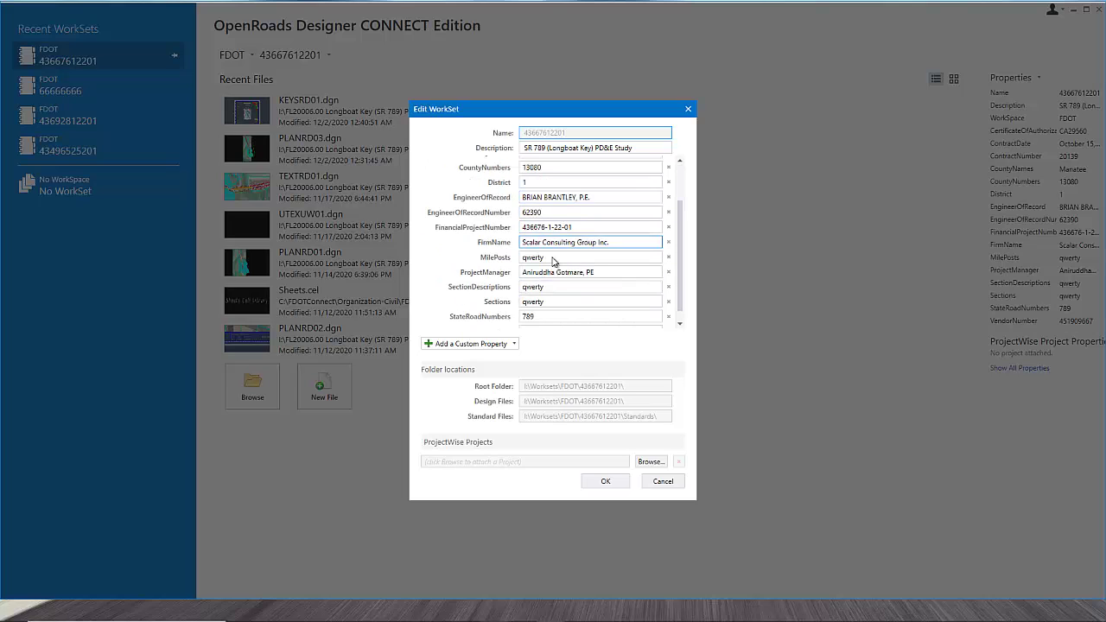
scroll(566, 290, "down", 1)
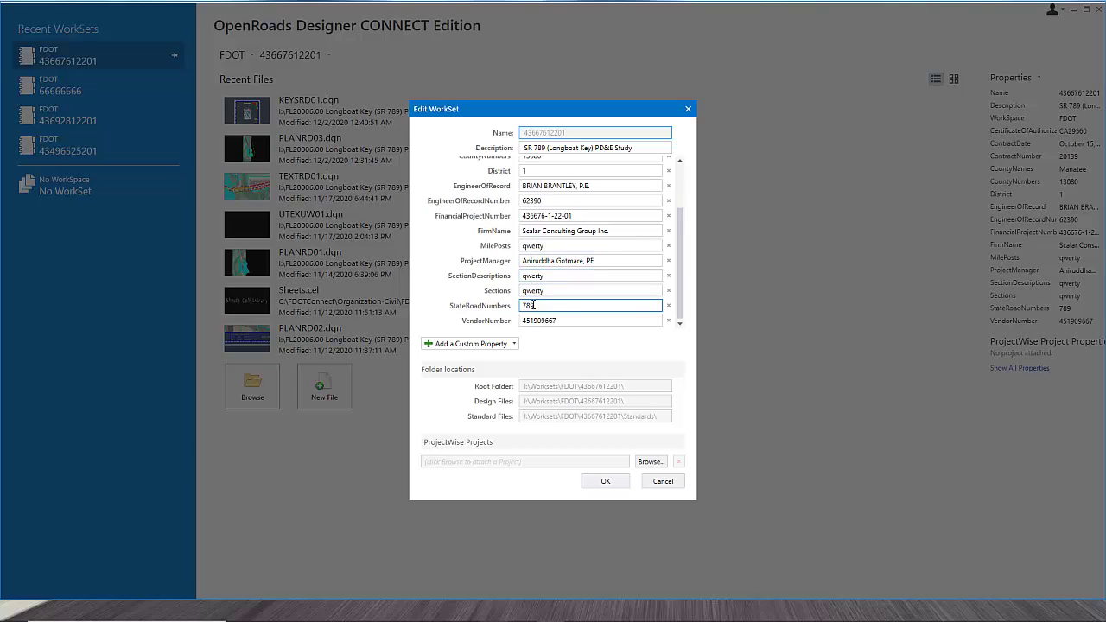
left_click(524, 308)
type("SR")
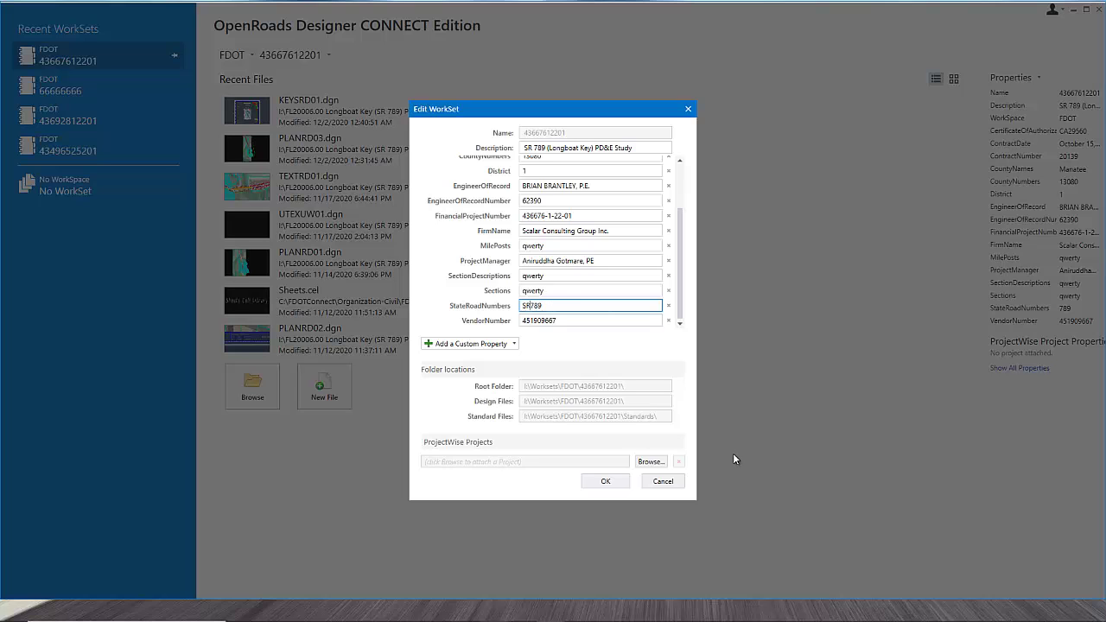
left_click(623, 486)
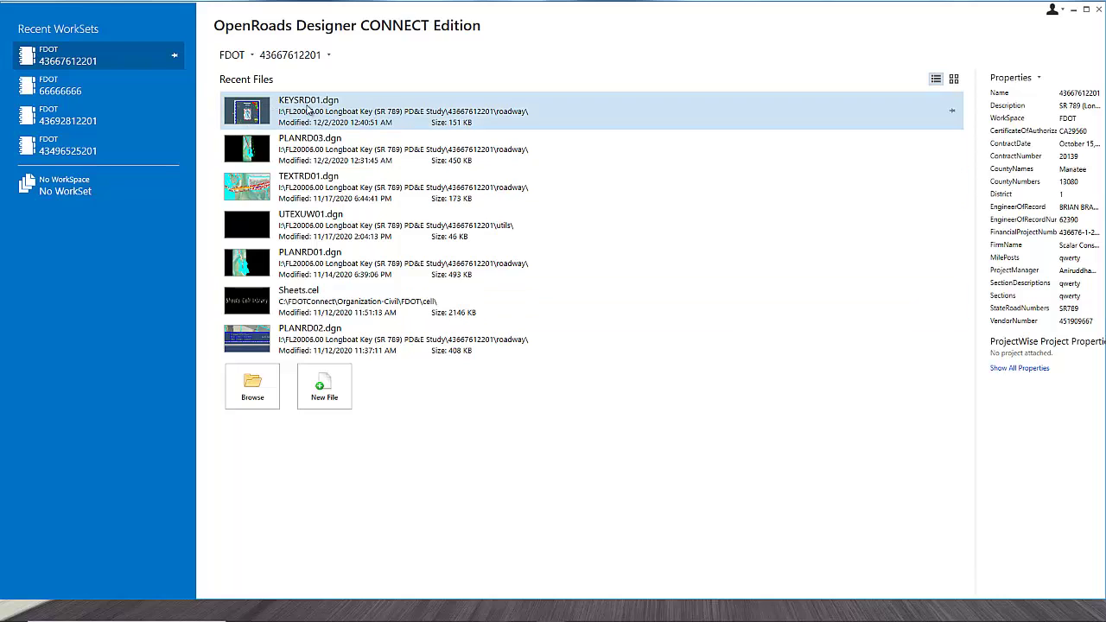
left_click(308, 107)
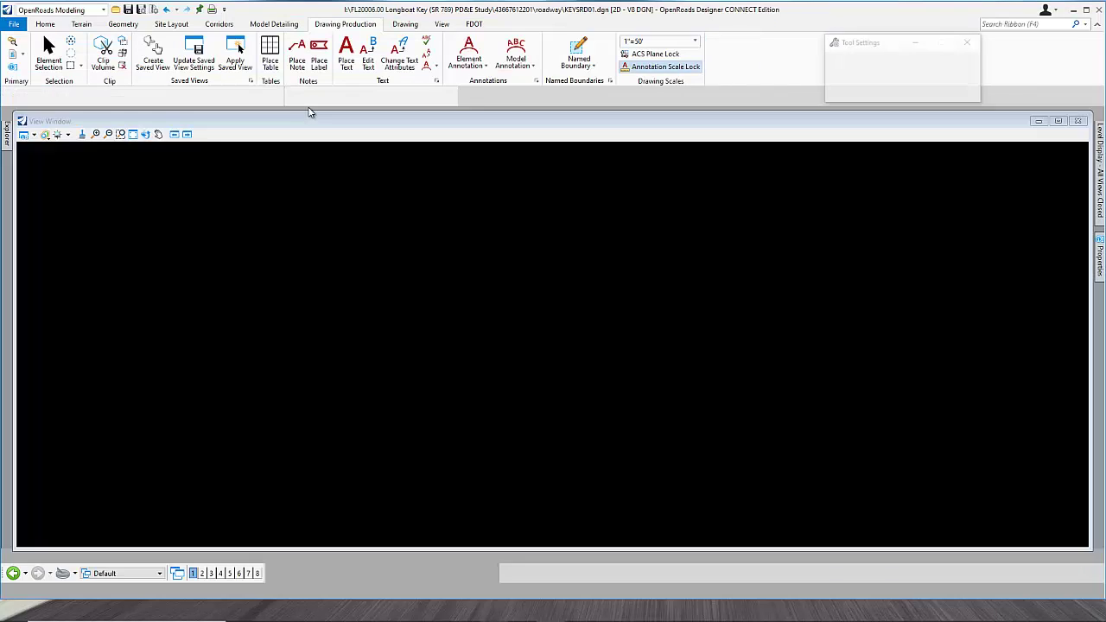
Step: Check the state road title on the reopened key sheet, then fit the whole sheet in view and save the settings
scroll(593, 358, "up", 2)
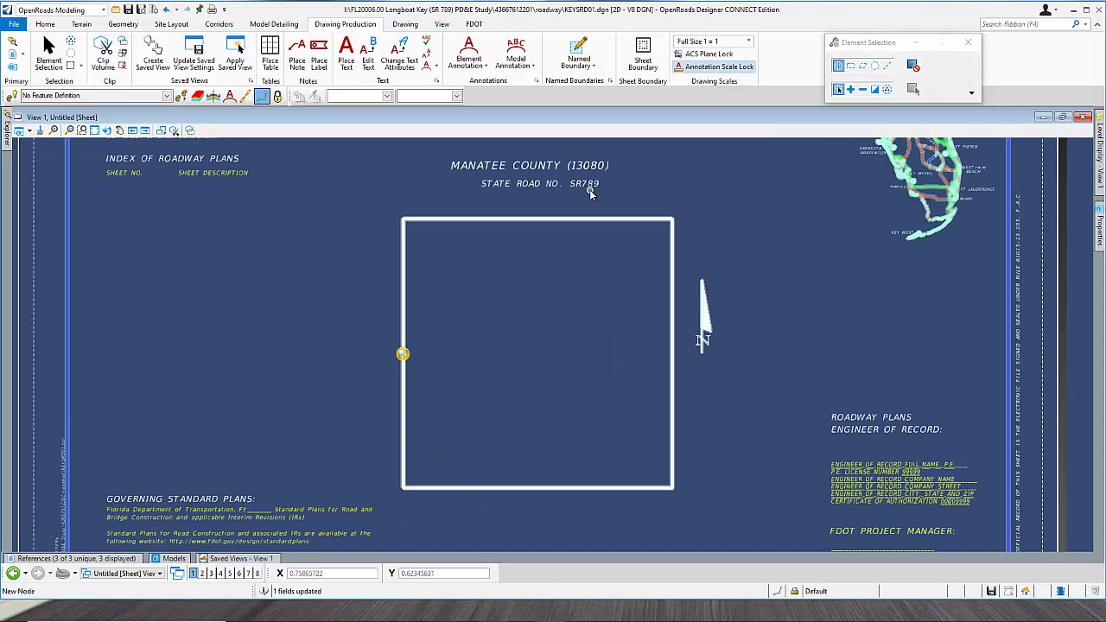
scroll(522, 344, "down", 2)
scroll(519, 339, "up", 2)
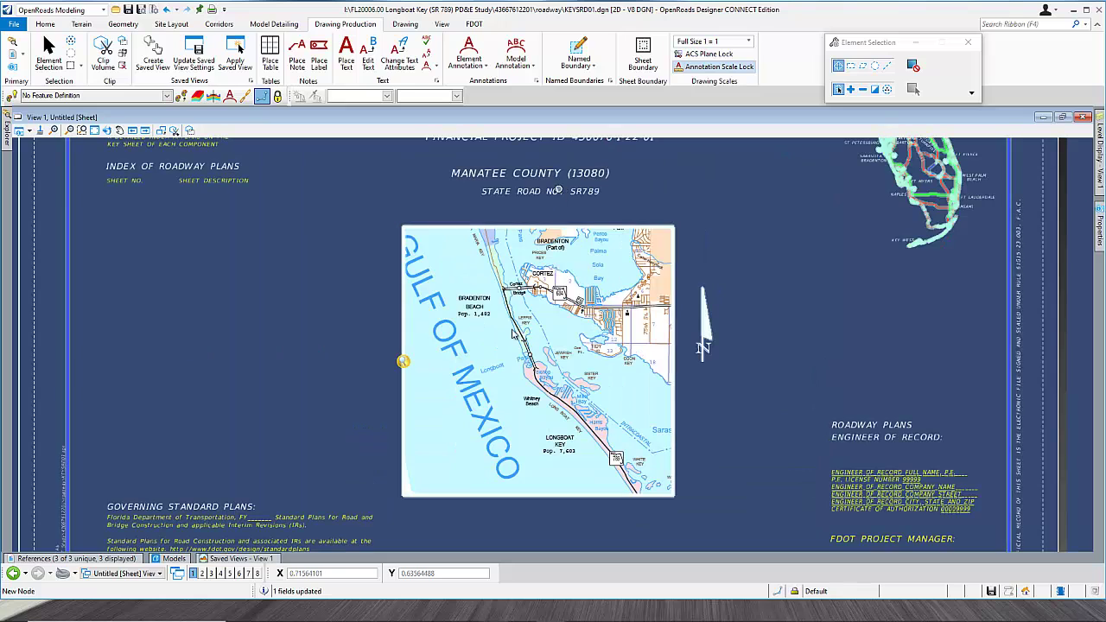
scroll(447, 422, "down", 2)
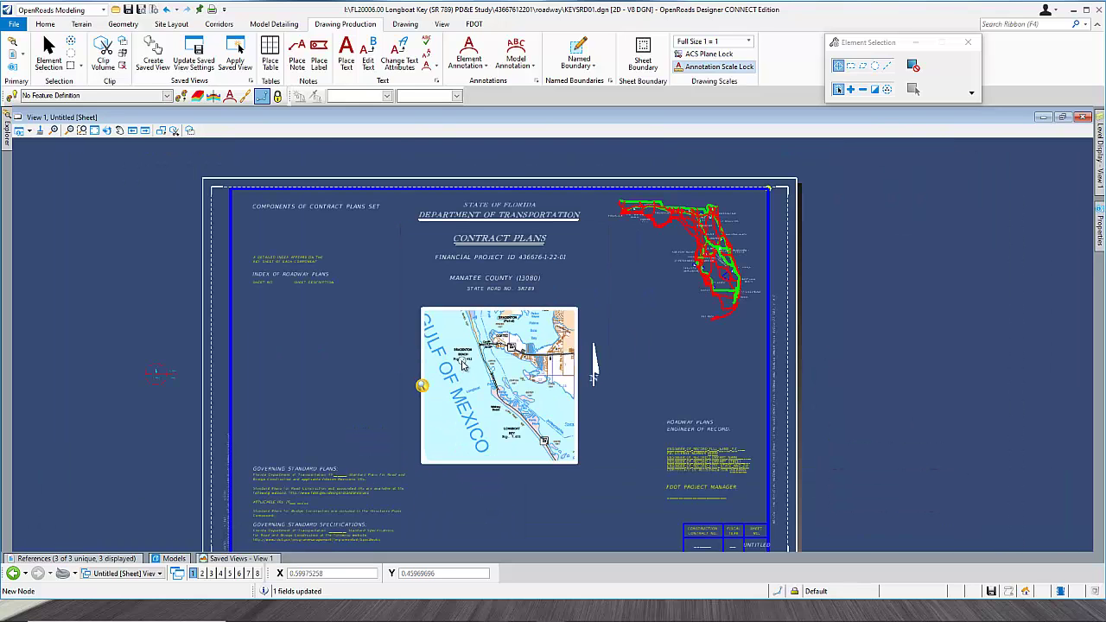
left_click(97, 130)
left_click(142, 11)
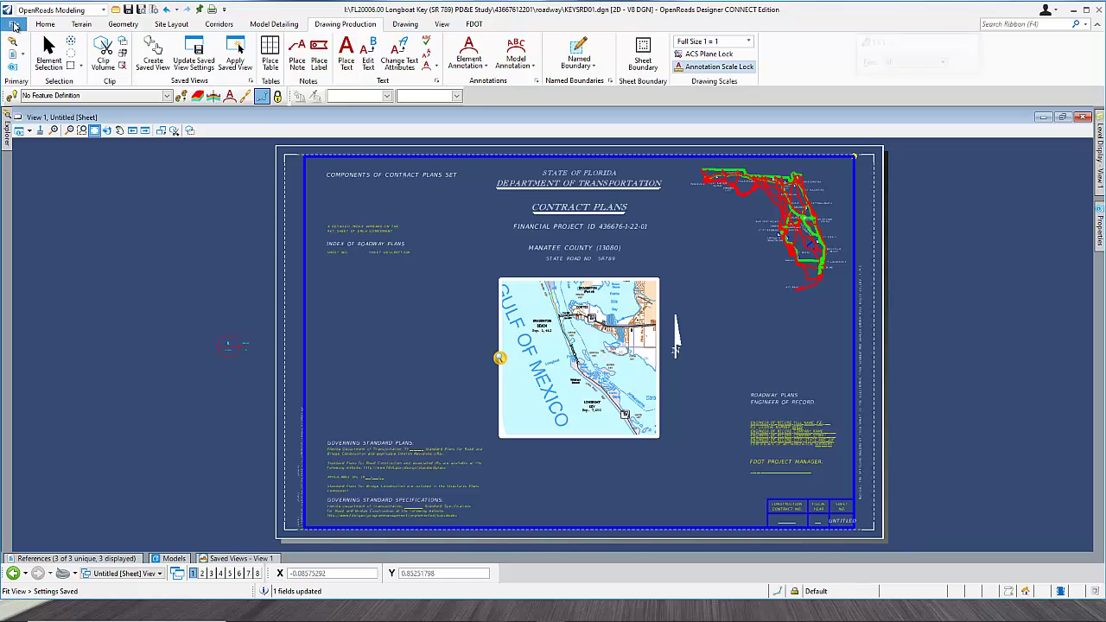
Step: Close KEYSRD01.dgn and open the current WorkSet's advanced properties for editing
left_click(14, 26)
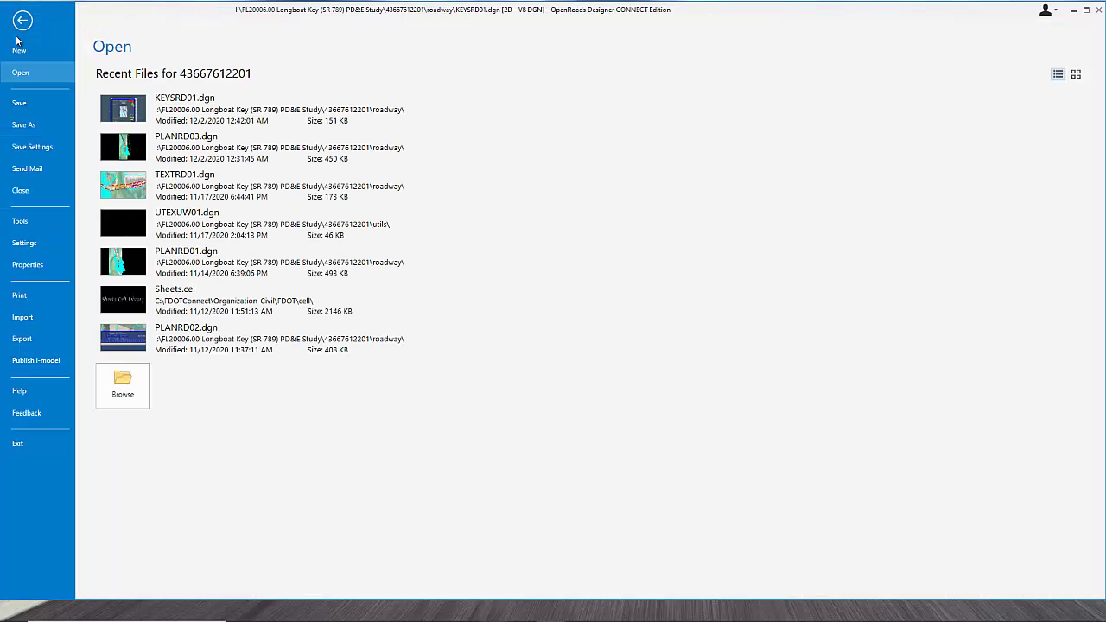
left_click(21, 189)
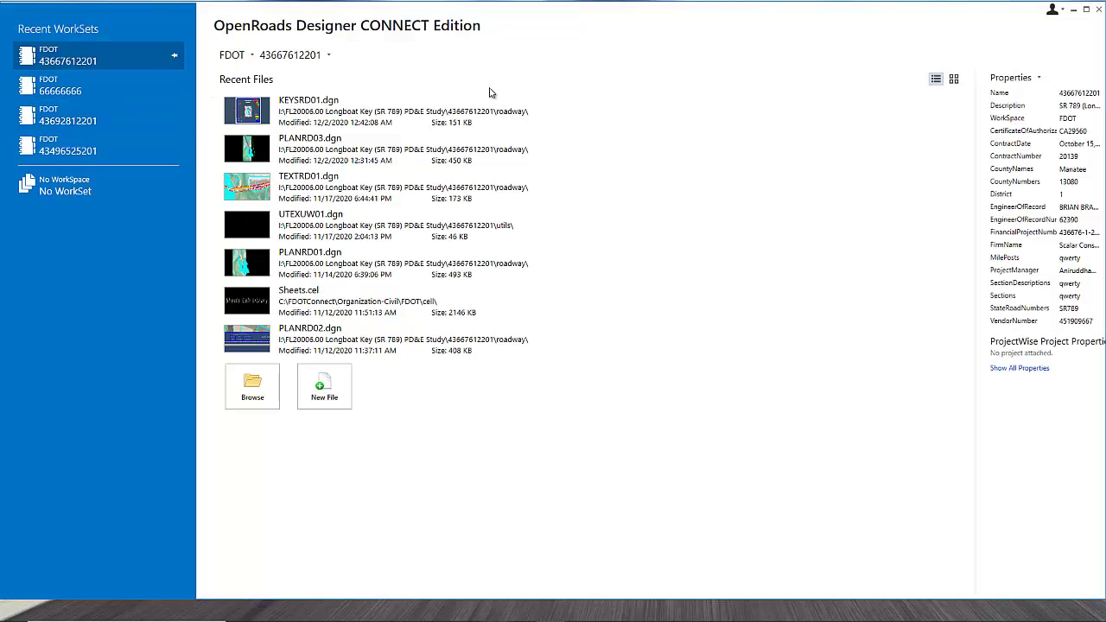
left_click(1024, 78)
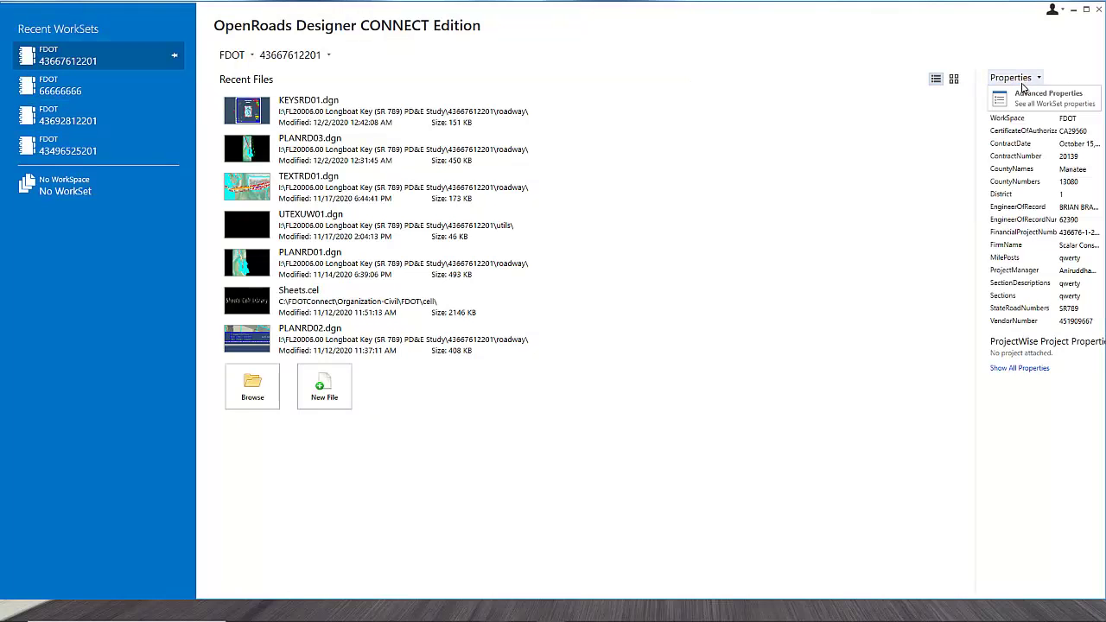
left_click(1024, 102)
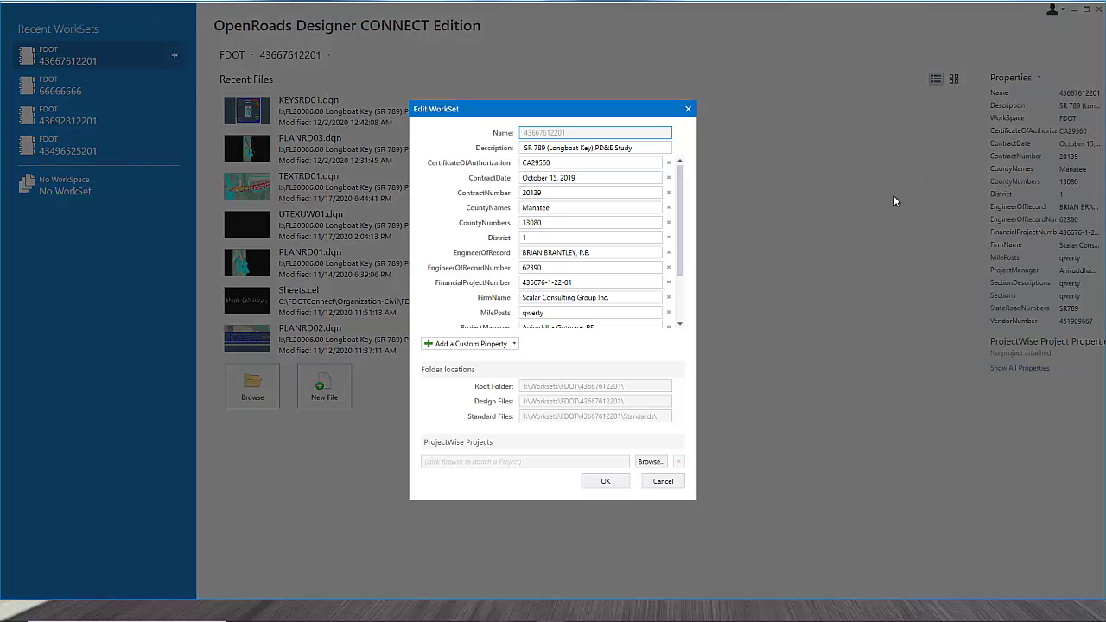
Step: Set the WorkSet's StateRoadNumbers property to 789, accept the edit and reopen KEYSRD01.dgn
scroll(531, 260, "down", 2)
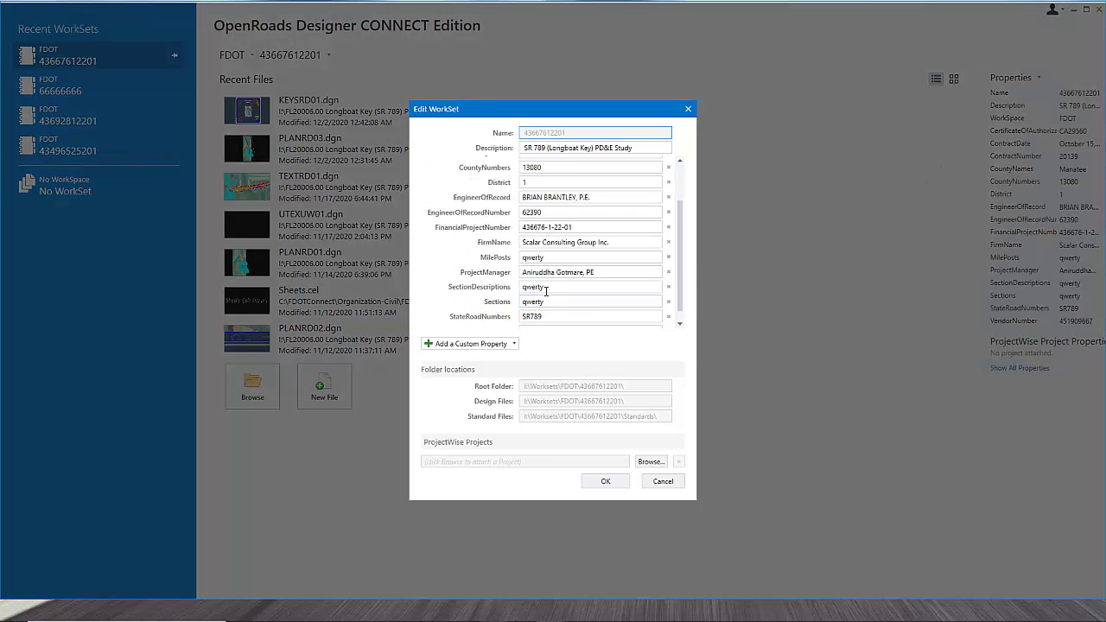
left_click(530, 306)
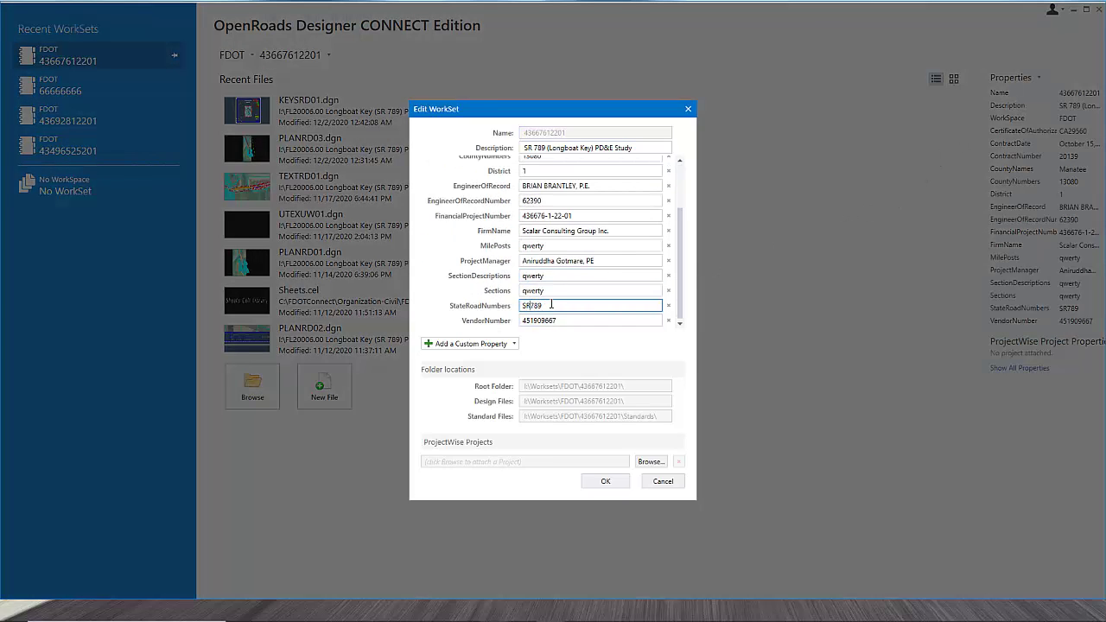
left_click(605, 481)
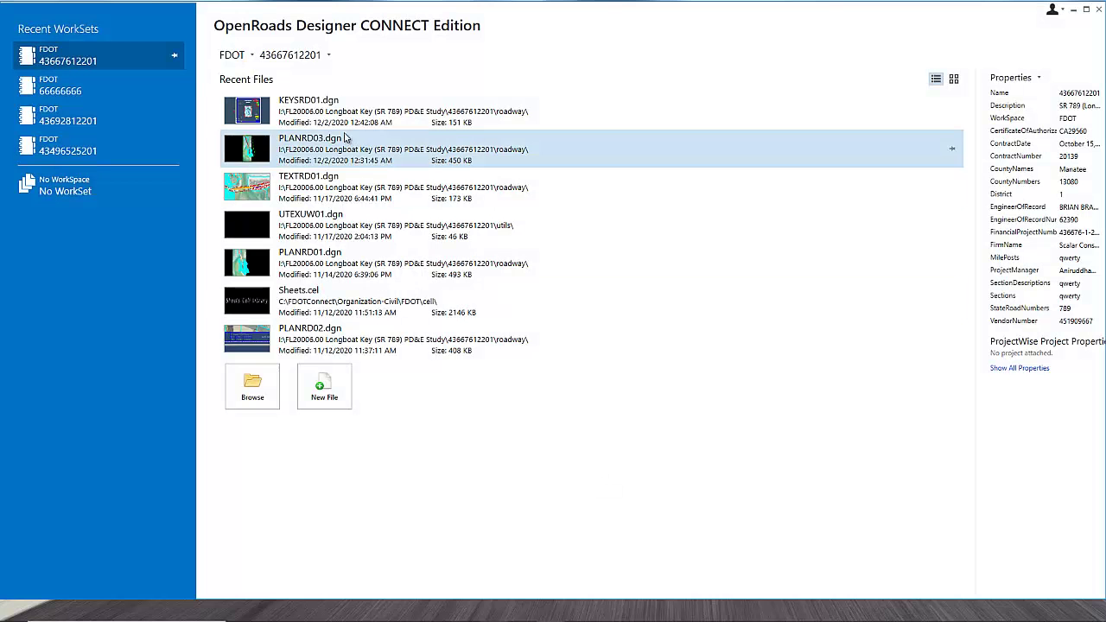
left_click(324, 112)
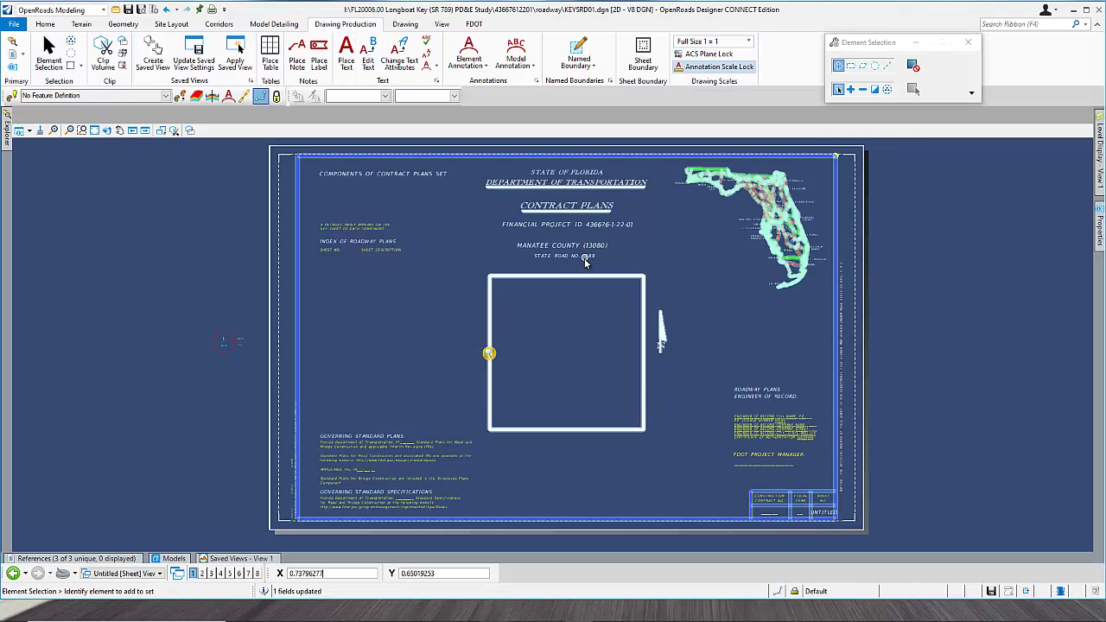
Step: Examine the key sheet's state road title, Index of Roadway Plans area and Engineer of Record text block
scroll(587, 256, "up", 2)
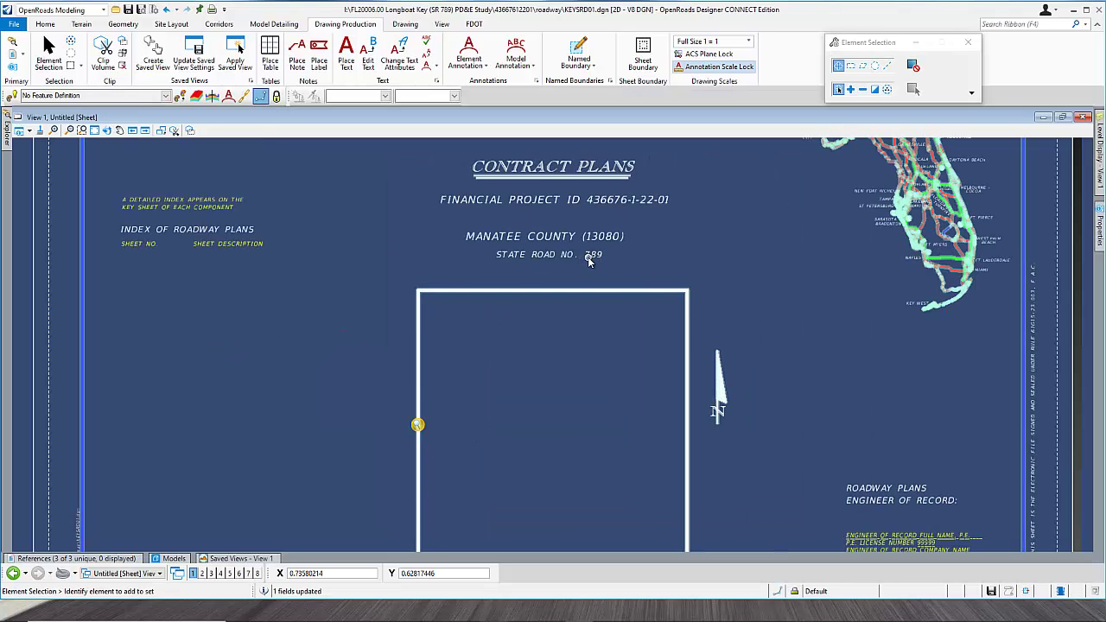
scroll(589, 255, "down", 2)
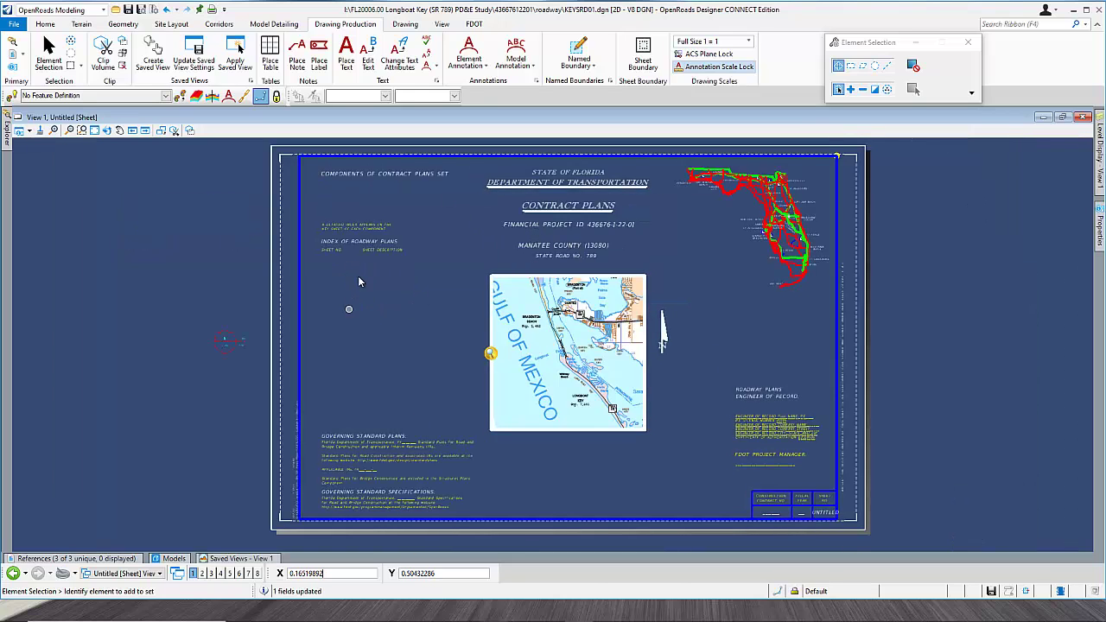
scroll(356, 269, "up", 2)
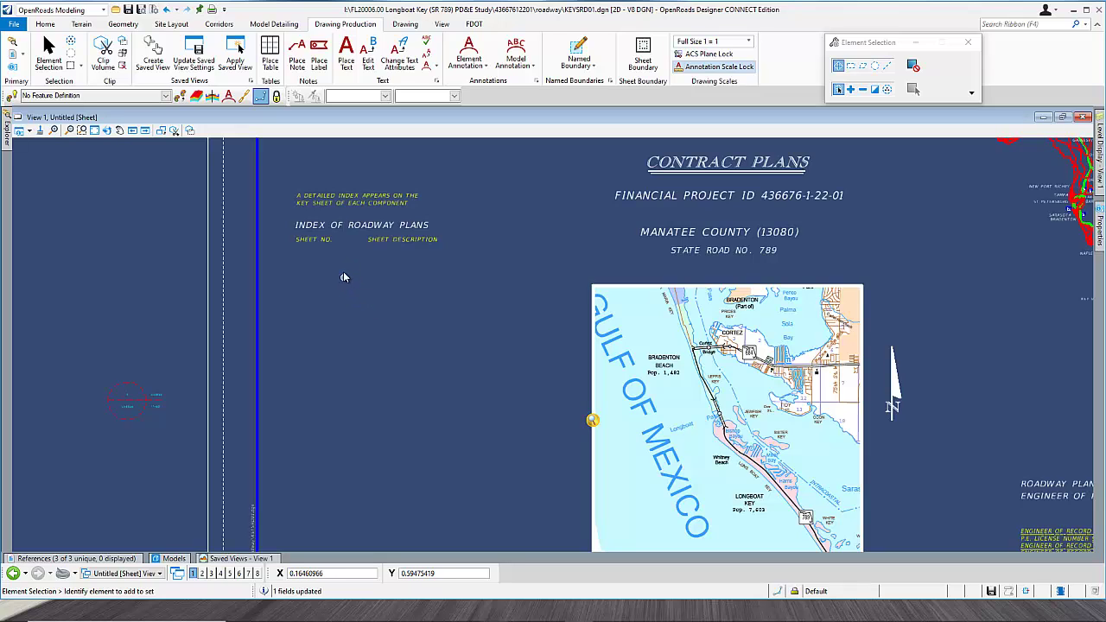
scroll(350, 263, "down", 2)
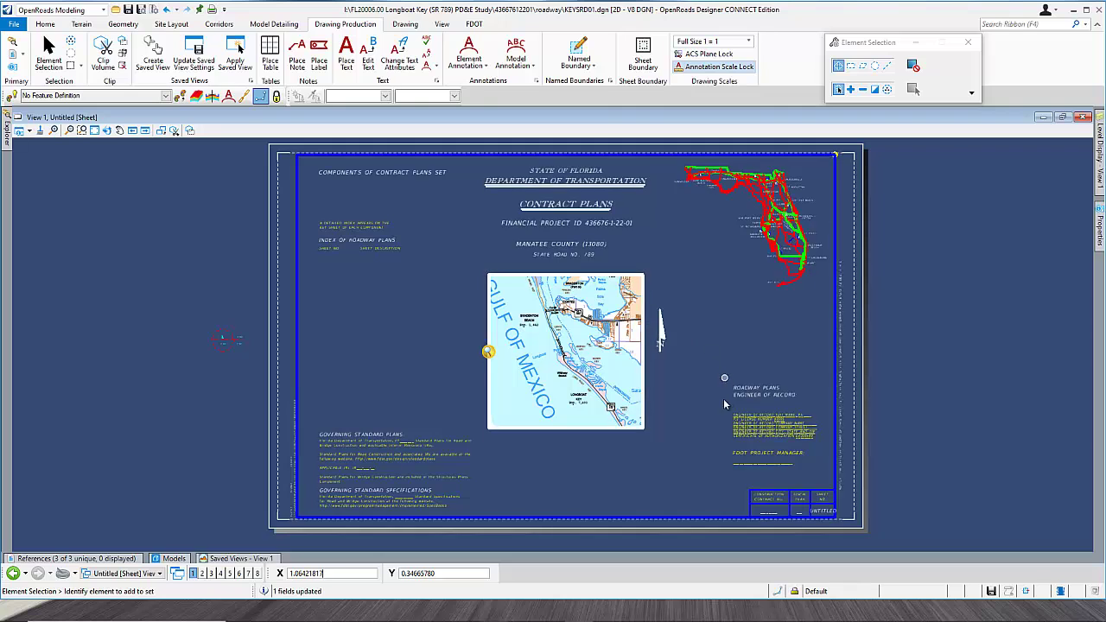
scroll(726, 396, "up", 4)
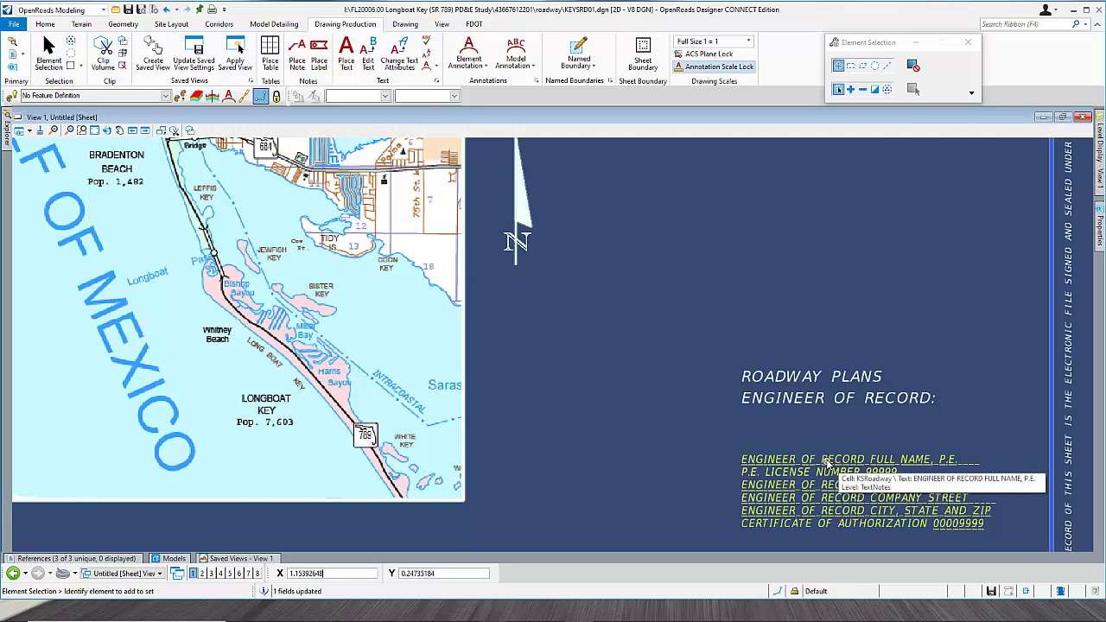
scroll(825, 459, "down", 2)
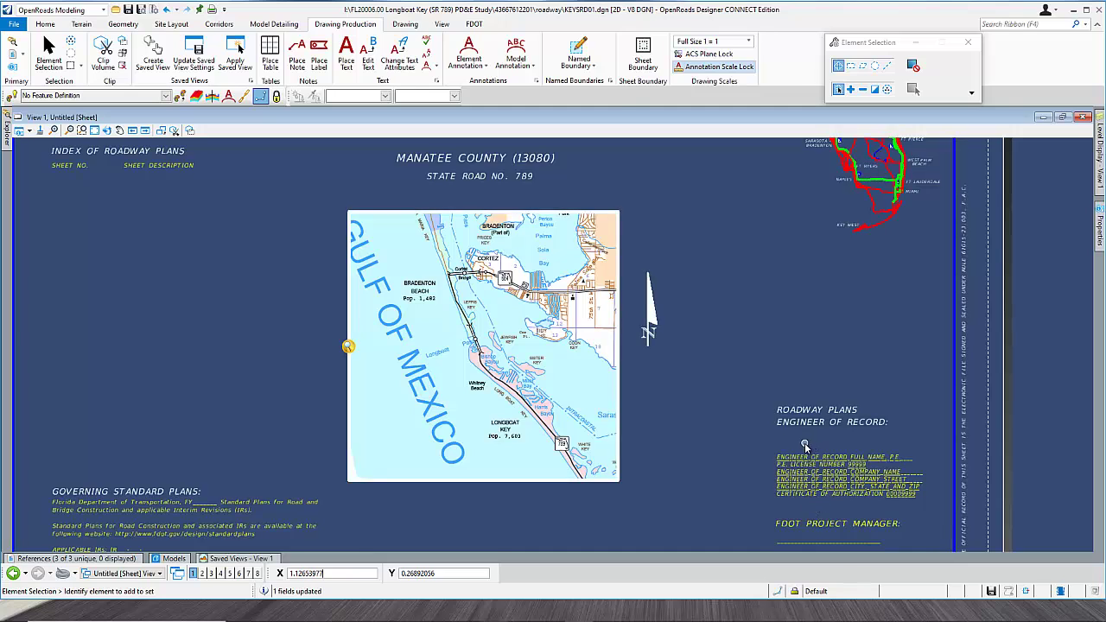
scroll(800, 442, "down", 2)
scroll(781, 420, "up", 3)
scroll(780, 420, "down", 3)
scroll(770, 397, "up", 2)
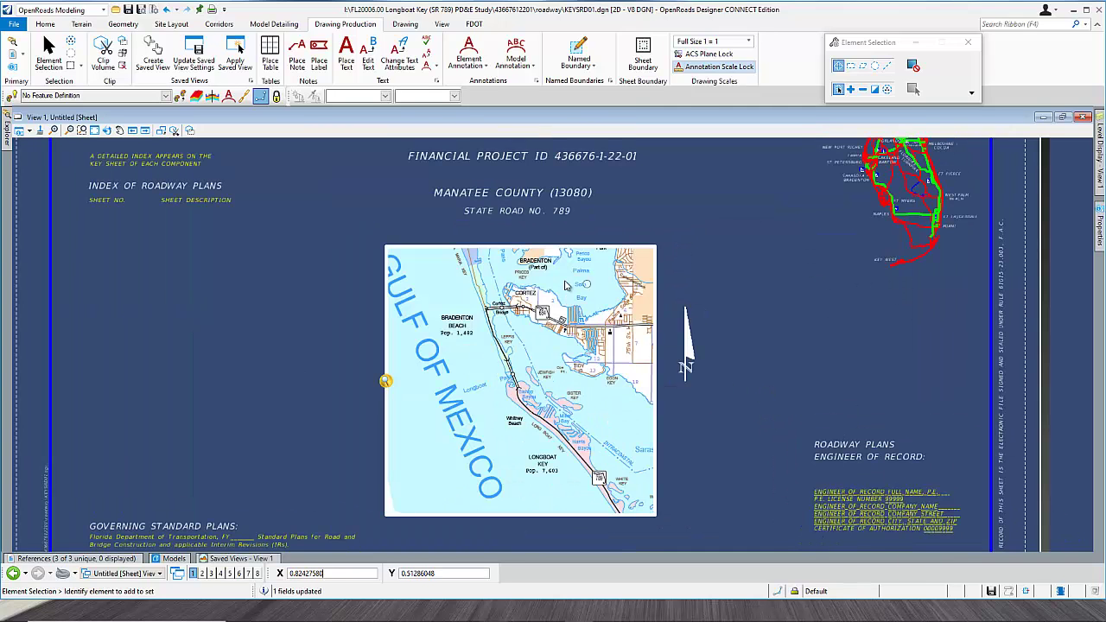
scroll(532, 288, "down", 2)
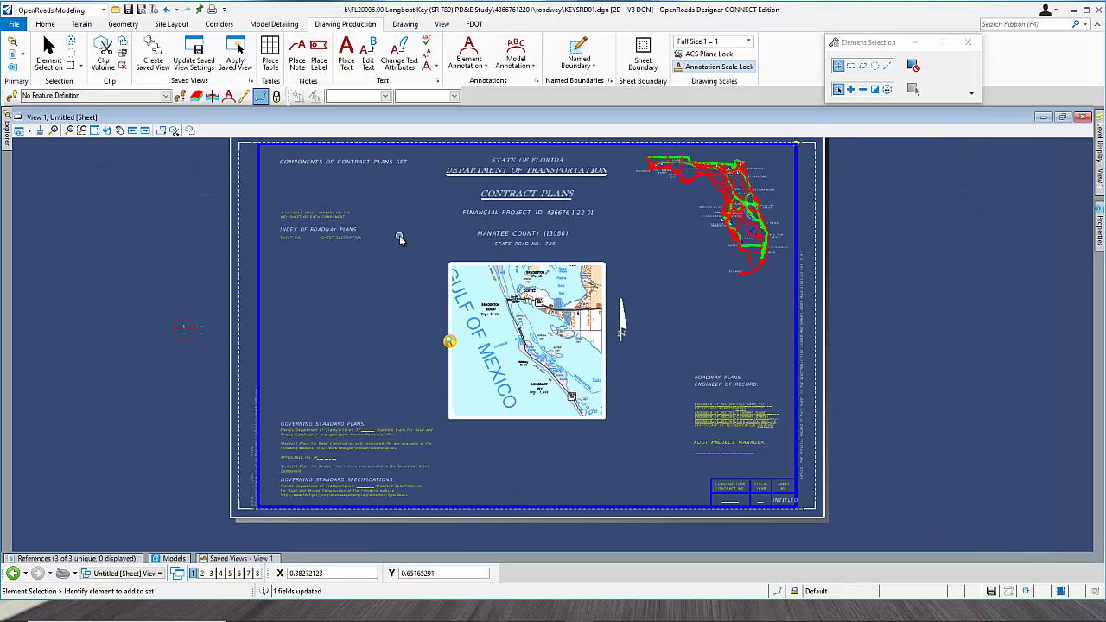
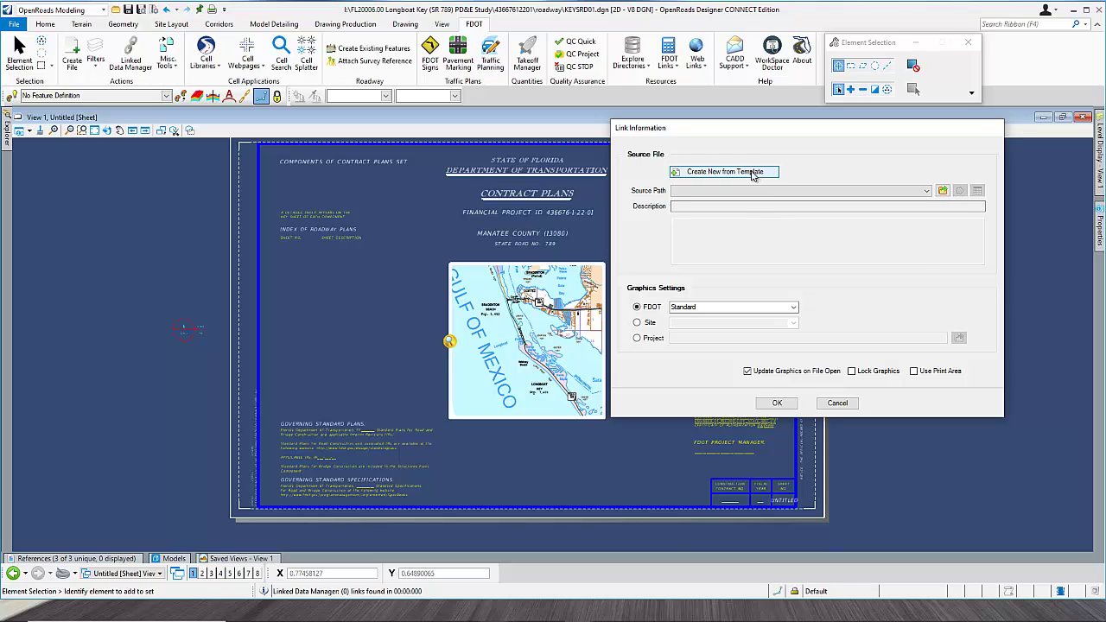
Step: Create the link's source file from the Sheet Index - Roadway template and save it as KSIndexRoadway.txt in the project's roadway folder
left_click(751, 172)
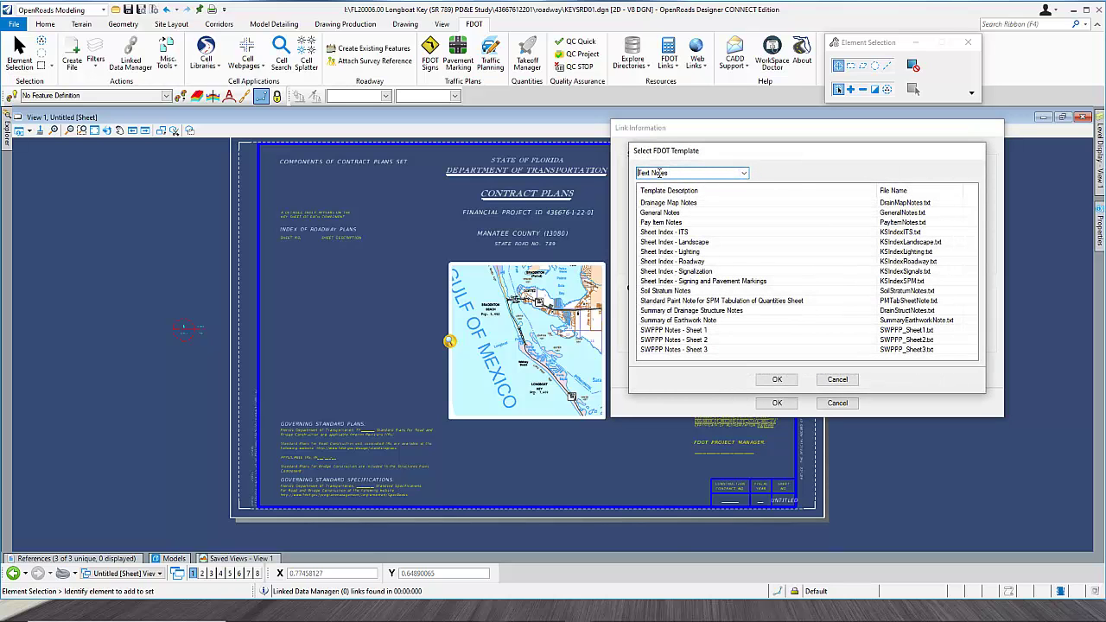
left_click(662, 262)
left_click(776, 377)
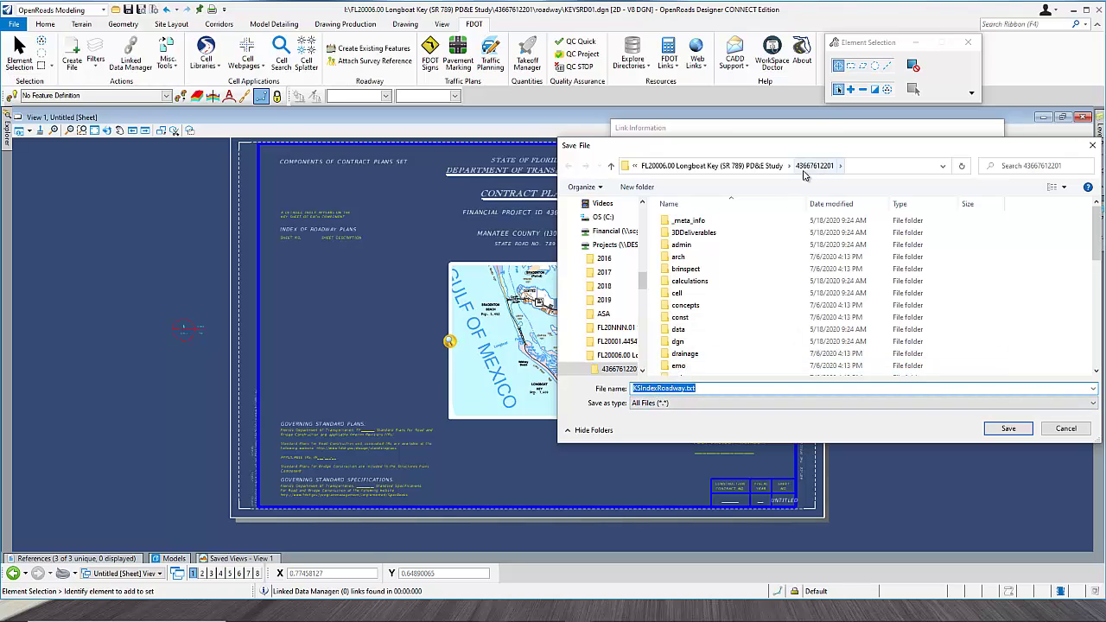
scroll(695, 317, "down", 2)
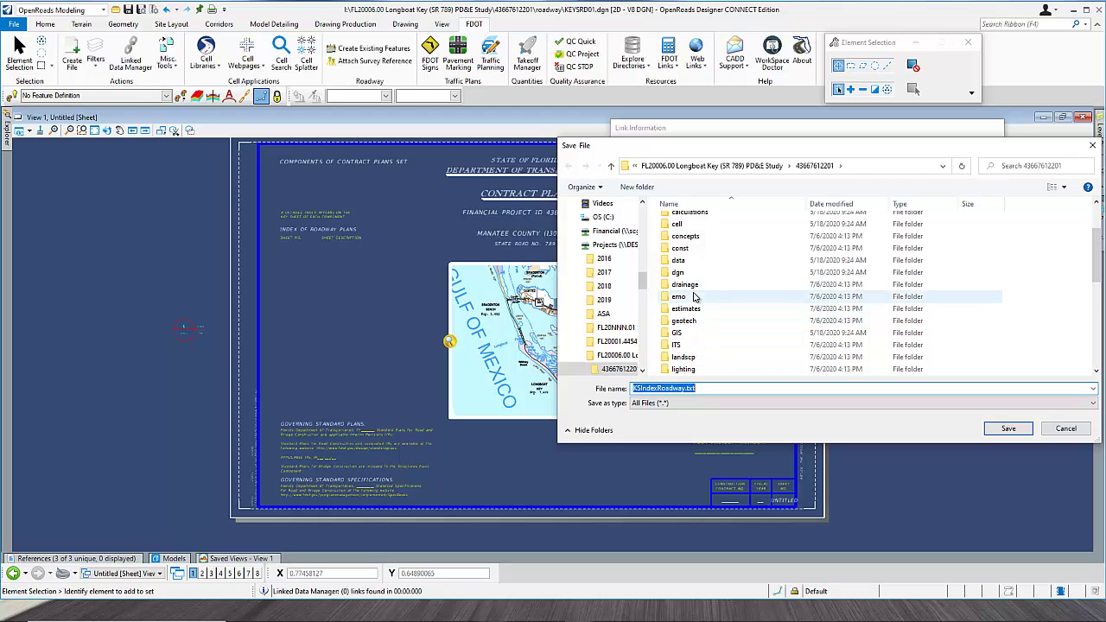
scroll(700, 311, "down", 2)
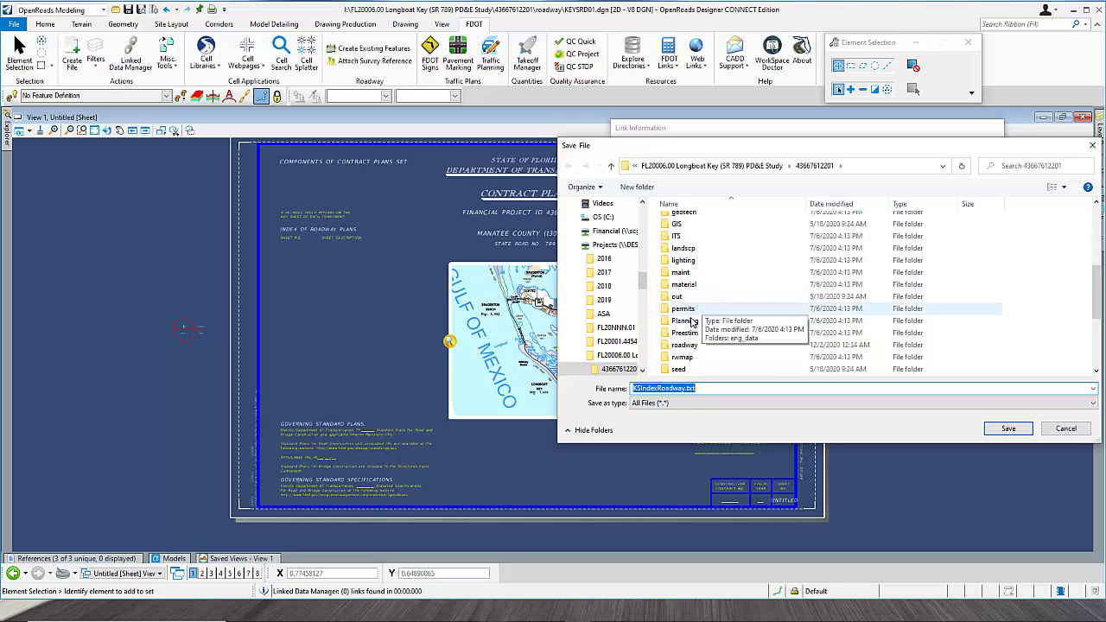
scroll(702, 313, "down", 2)
double_click(700, 345)
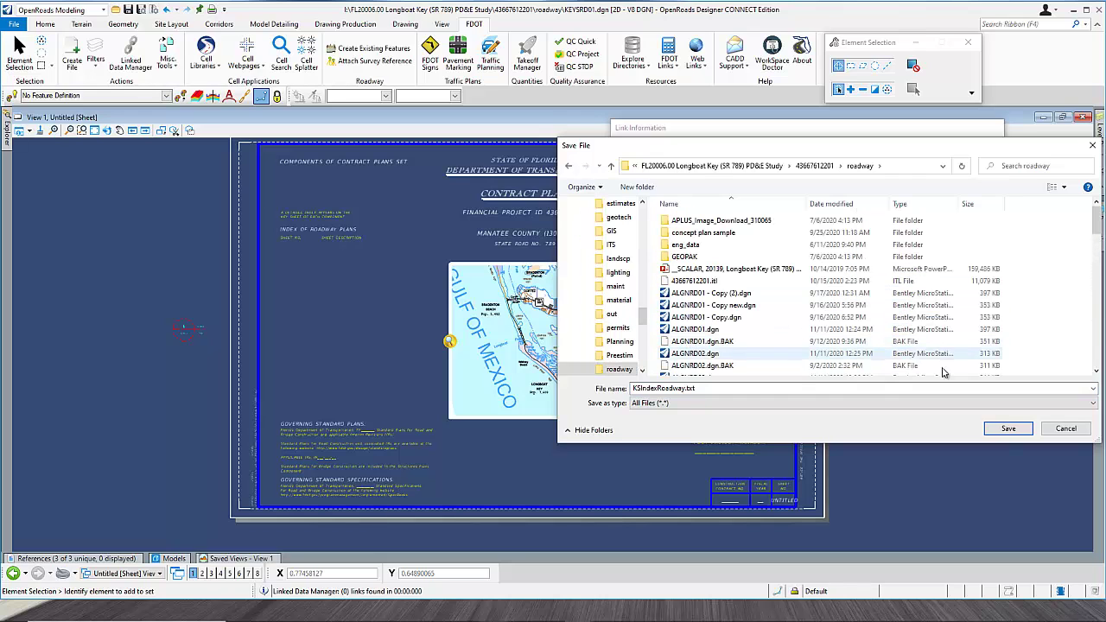
left_click(1006, 428)
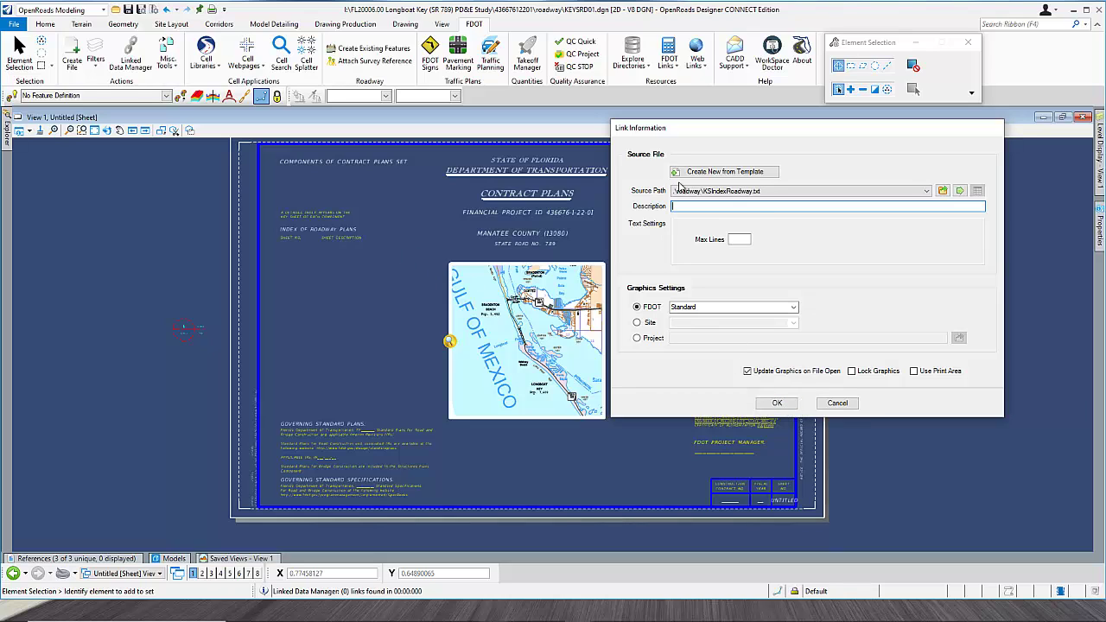
Step: Accept the link, place the linked index text directly beneath the SHEET NO. heading and close the Linked Data Manager
left_click(776, 404)
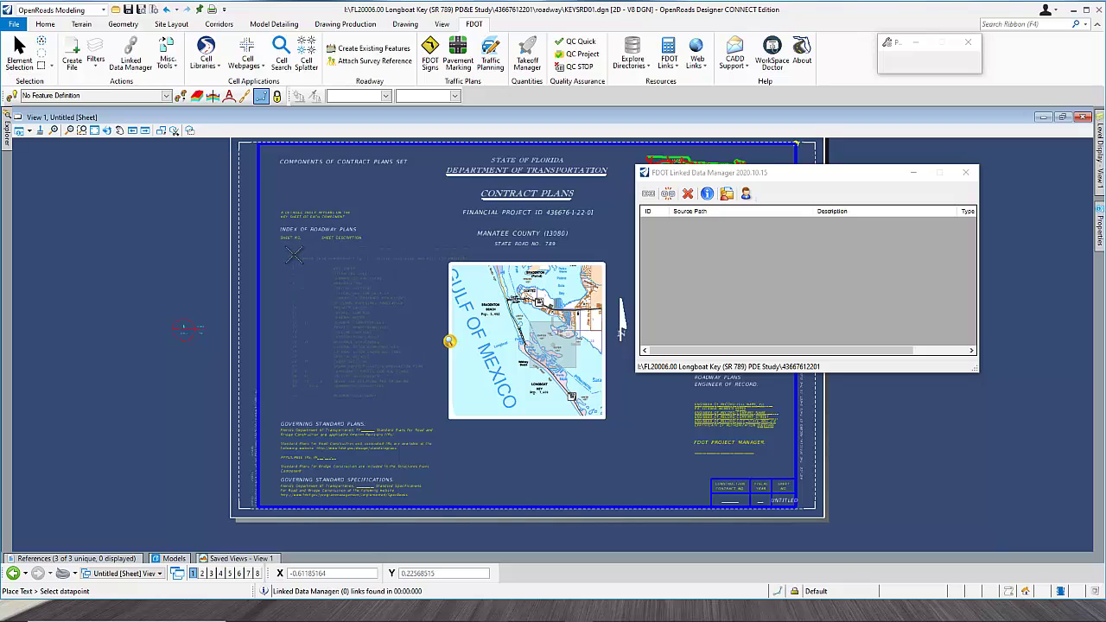
scroll(285, 245, "up", 3)
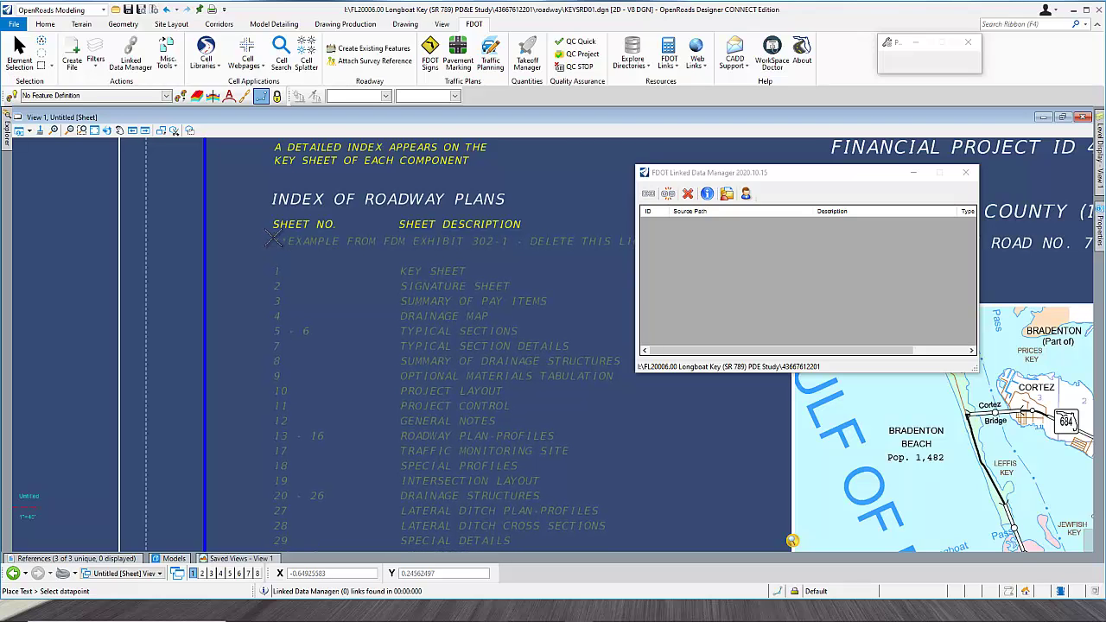
left_click(273, 240)
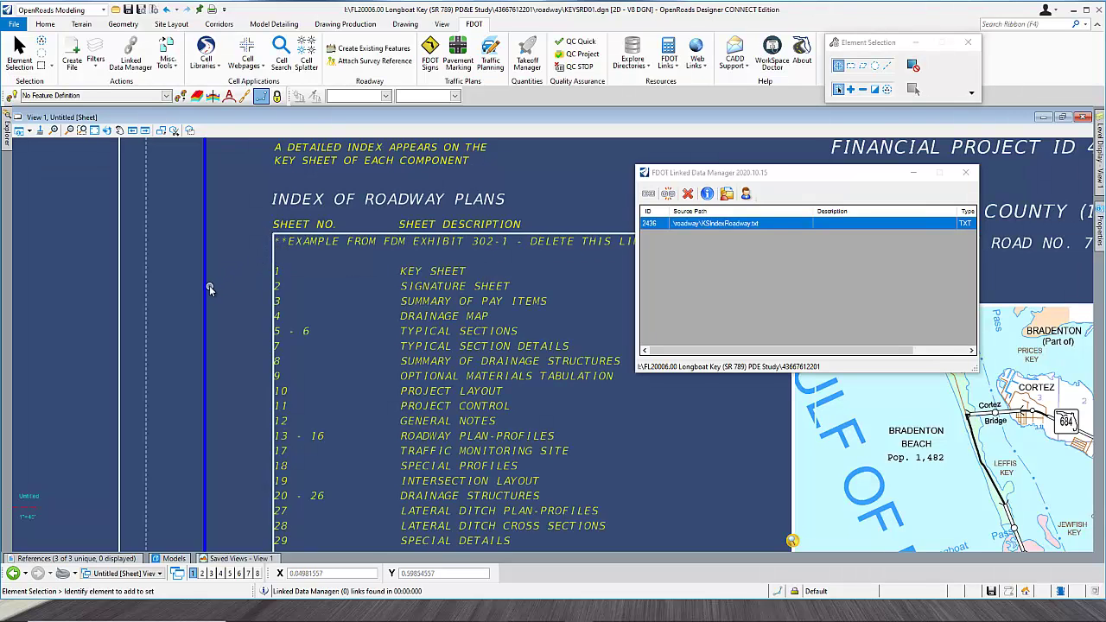
scroll(363, 272, "down", 2)
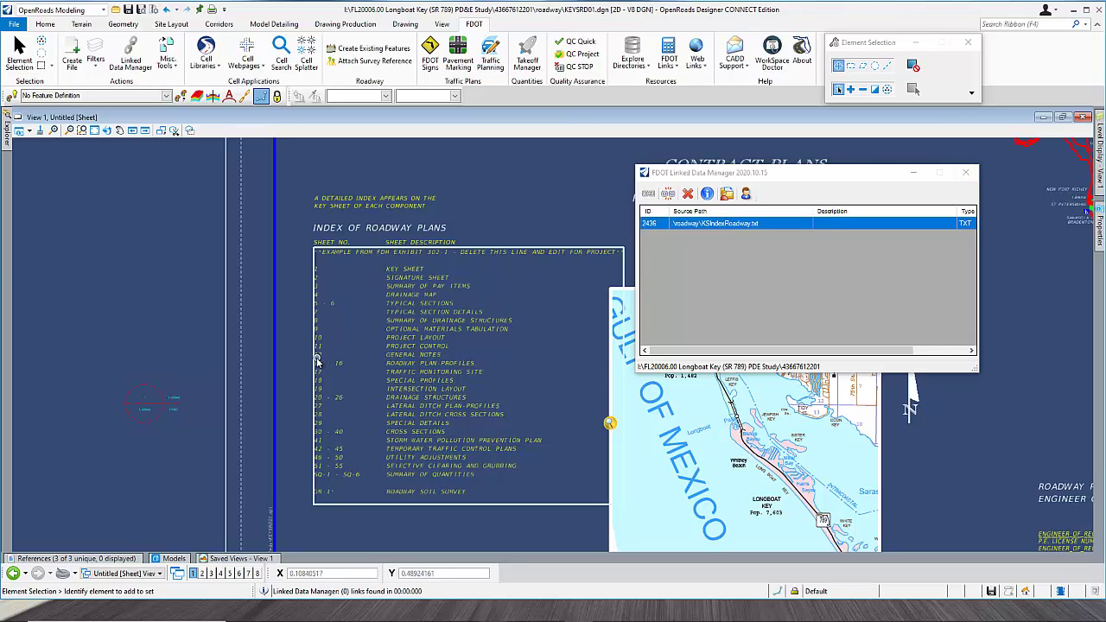
left_click(967, 173)
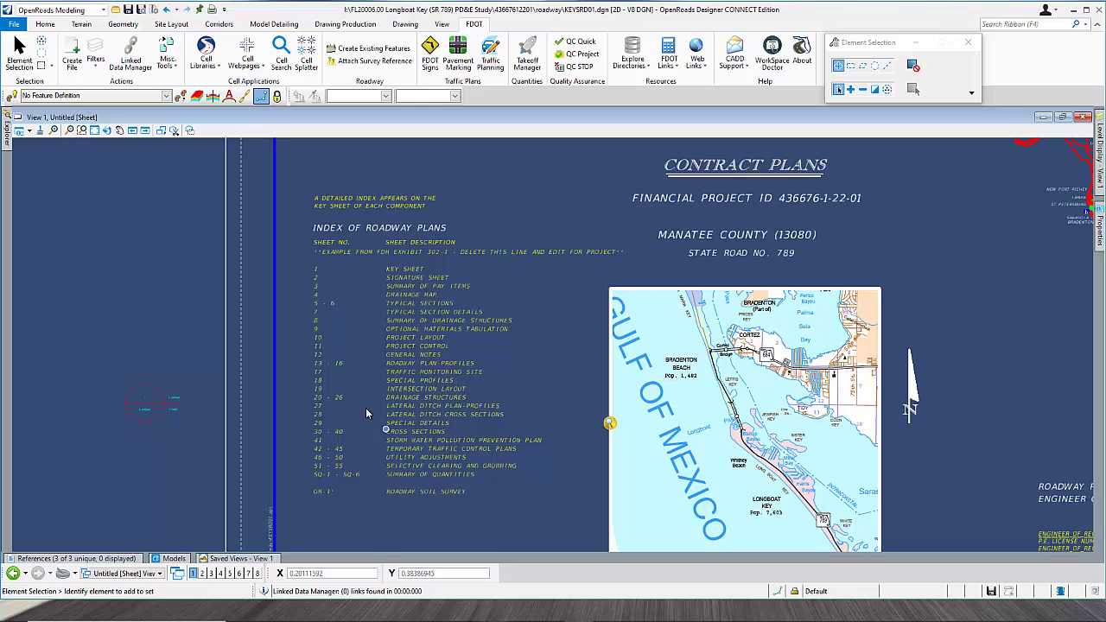
Step: Open KSIndexRoadway.txt from the project's roadway folder, delete the entries for sheets 9 through 19 and save the file
mouse_move(331, 605)
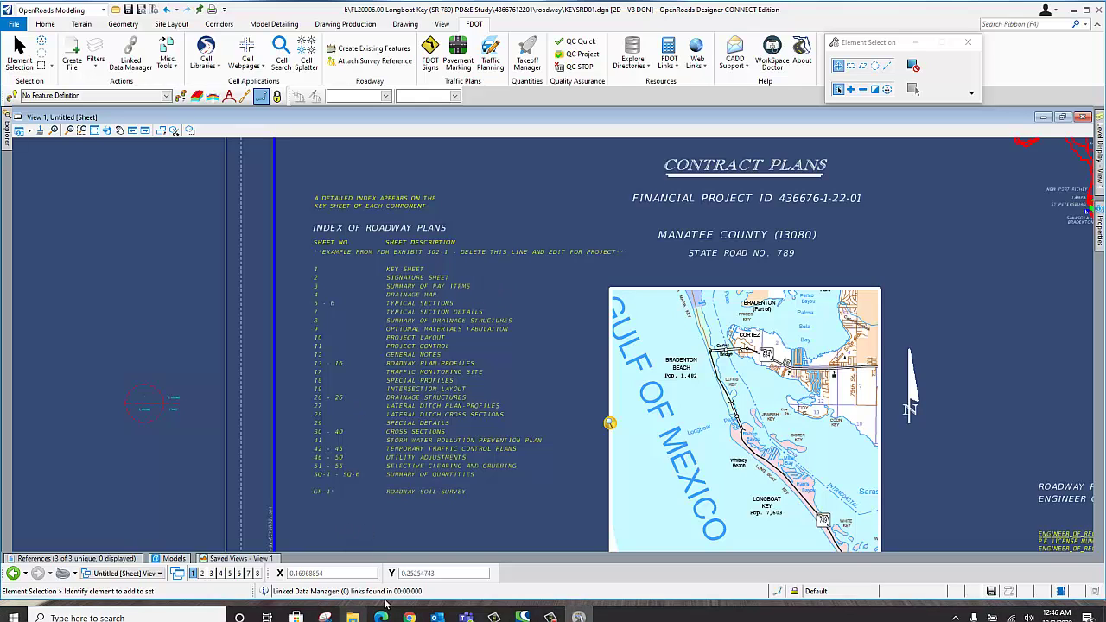
left_click(352, 611)
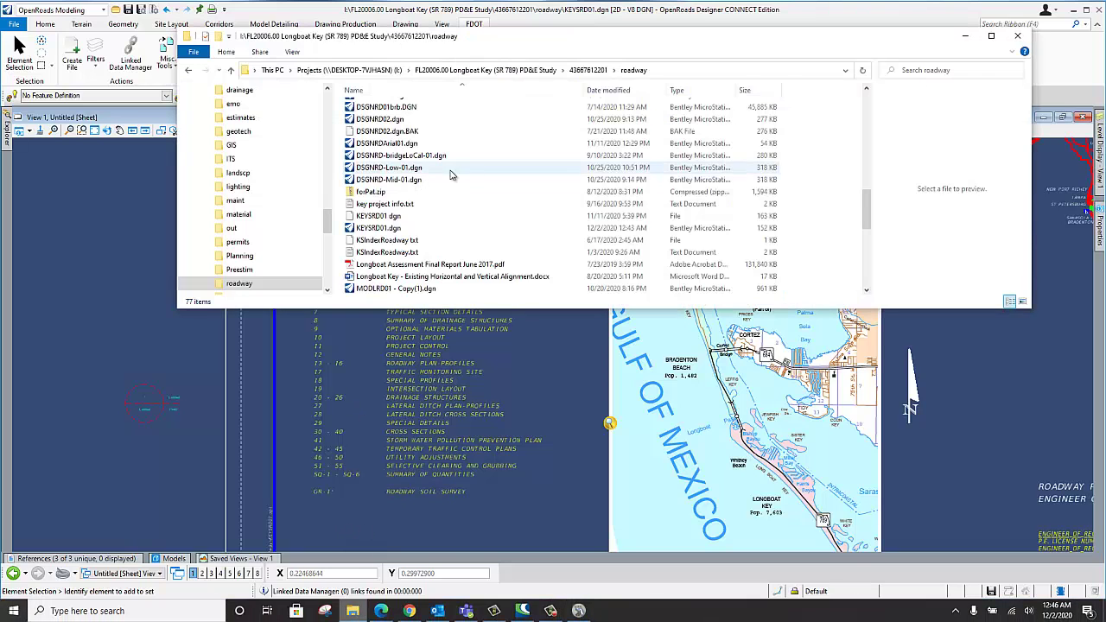
left_click(351, 251)
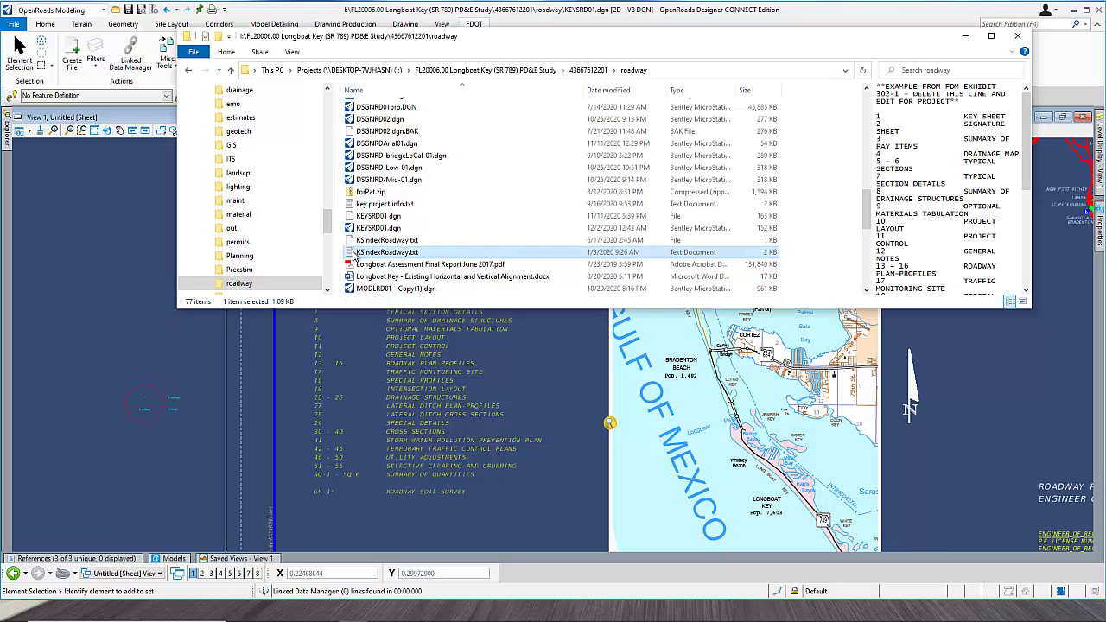
double_click(351, 253)
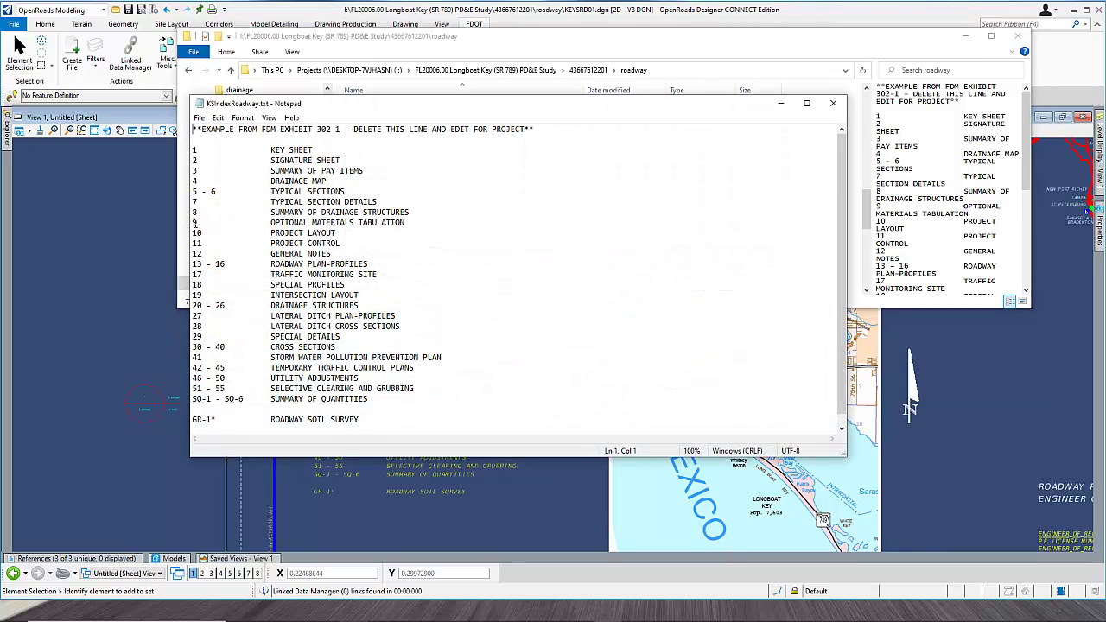
left_click_drag(194, 223, 364, 296)
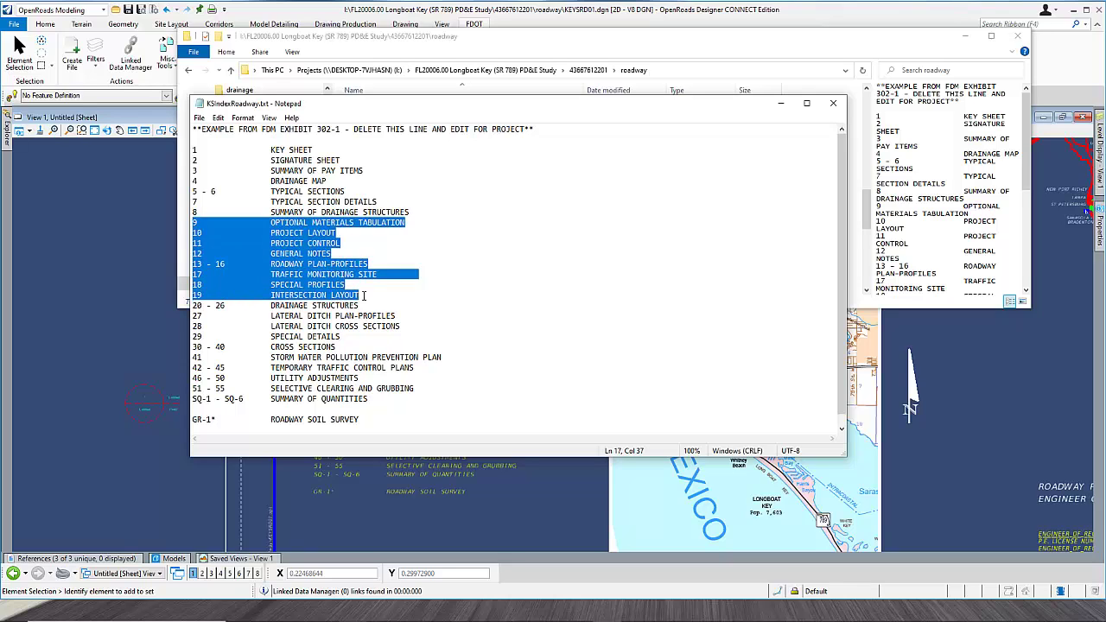
key("Delete")
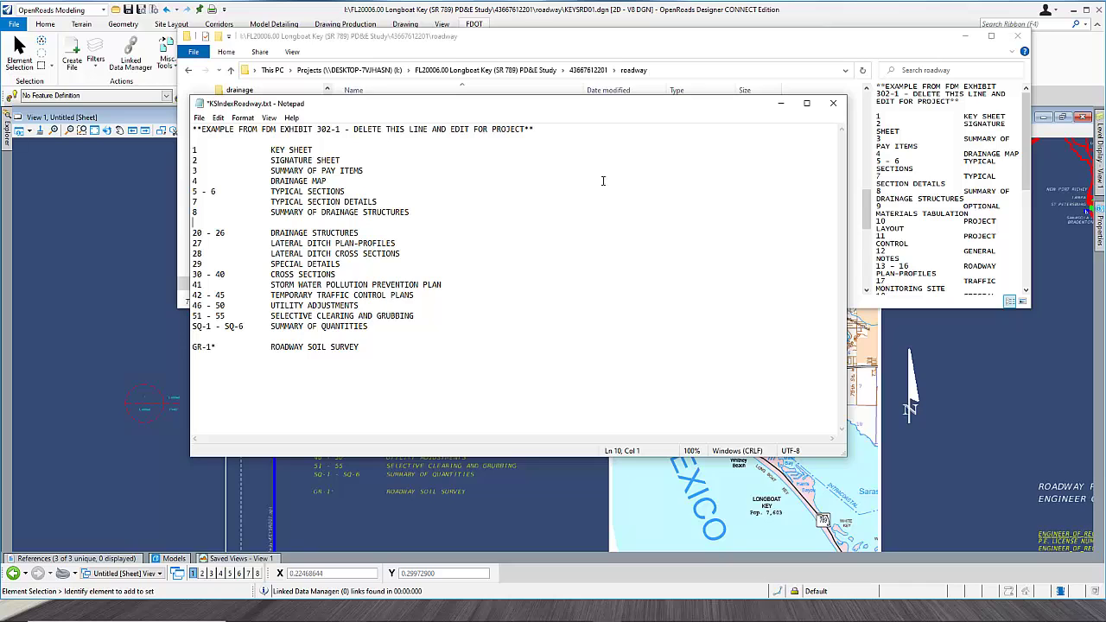
left_click(833, 103)
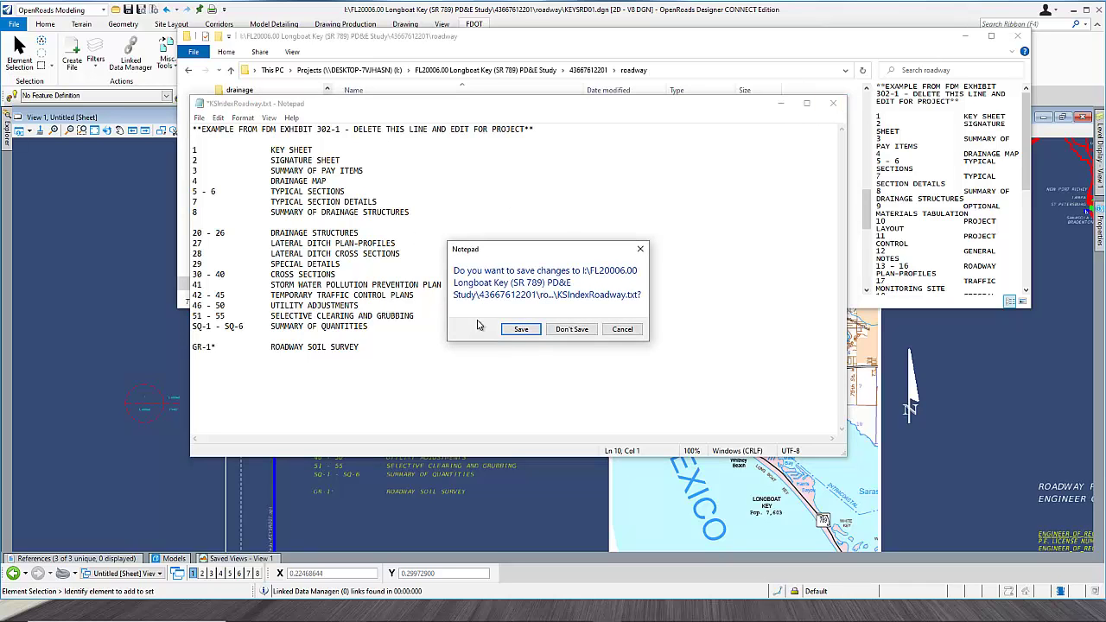
left_click(517, 329)
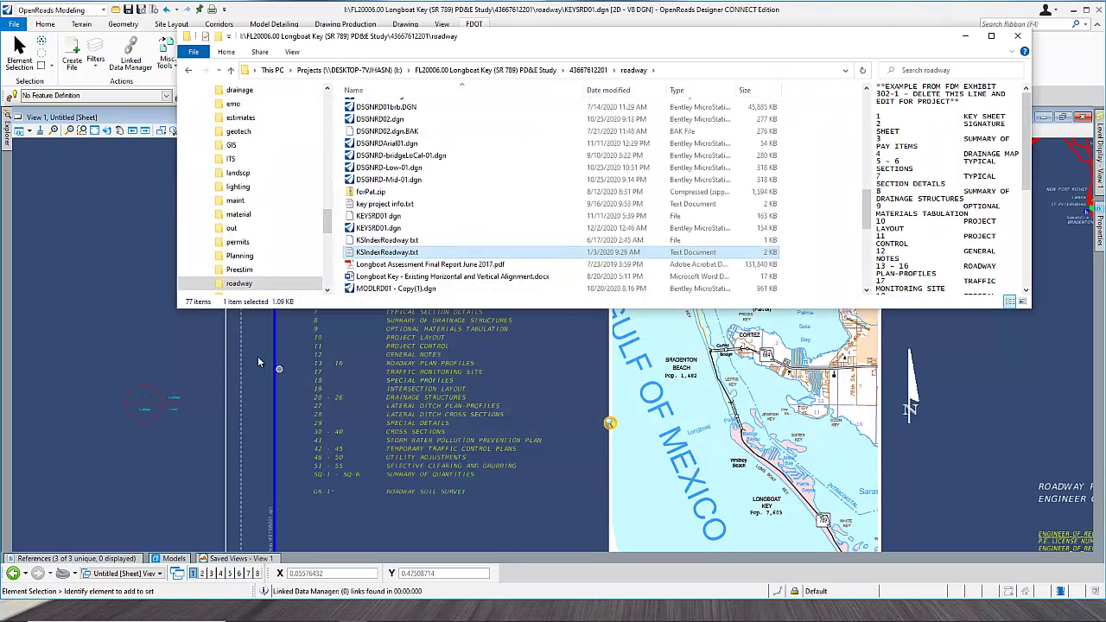
Step: Reopen KEYSRD01.dgn from the recent files to refresh the linked index of roadway plans
left_click(259, 361)
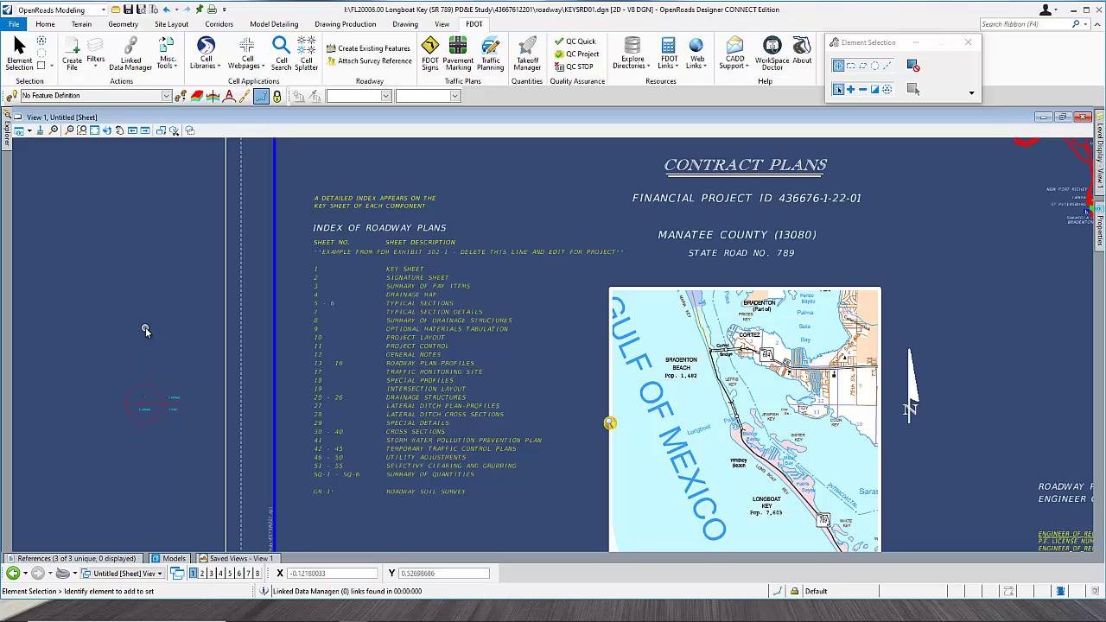
left_click(15, 24)
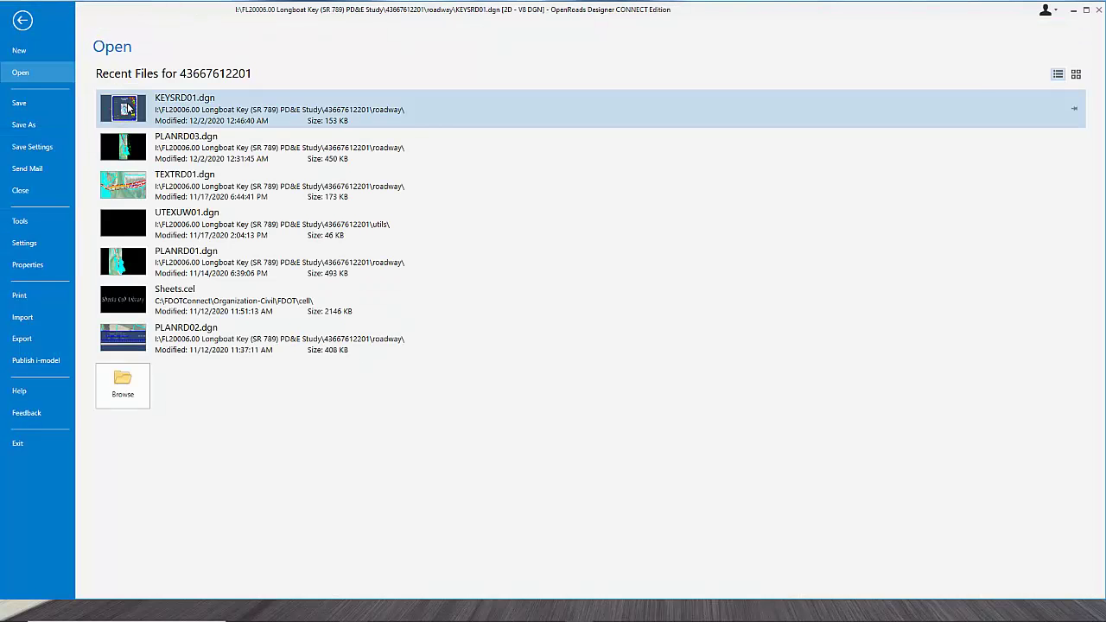
left_click(128, 110)
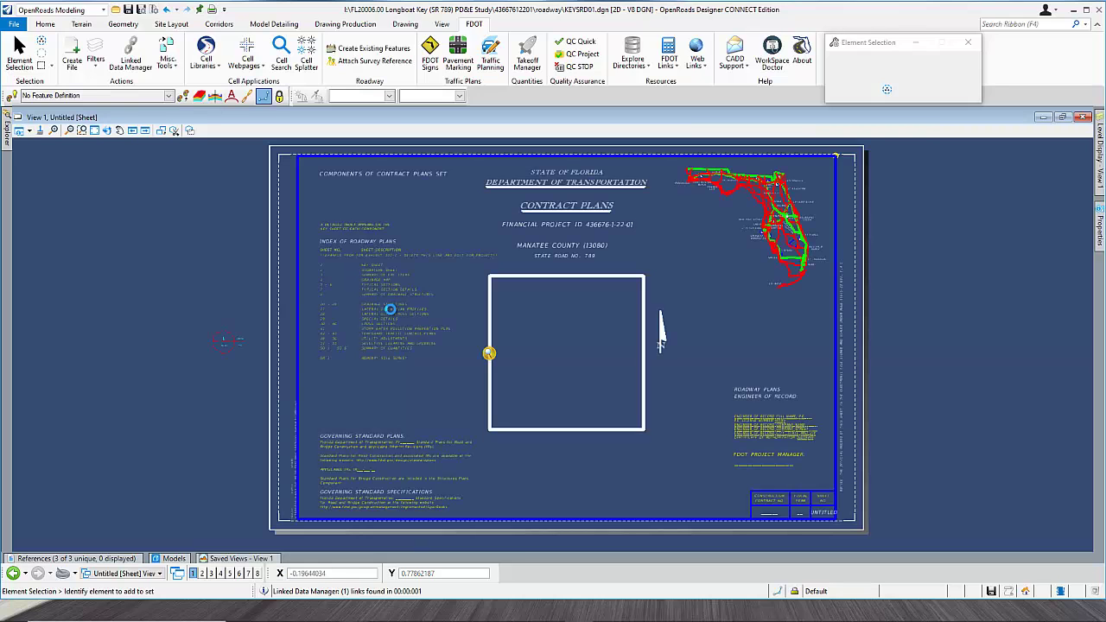
Step: Examine the linked Index of Roadway Plans and its sheet entries on the reopened key sheet
scroll(358, 286, "up", 2)
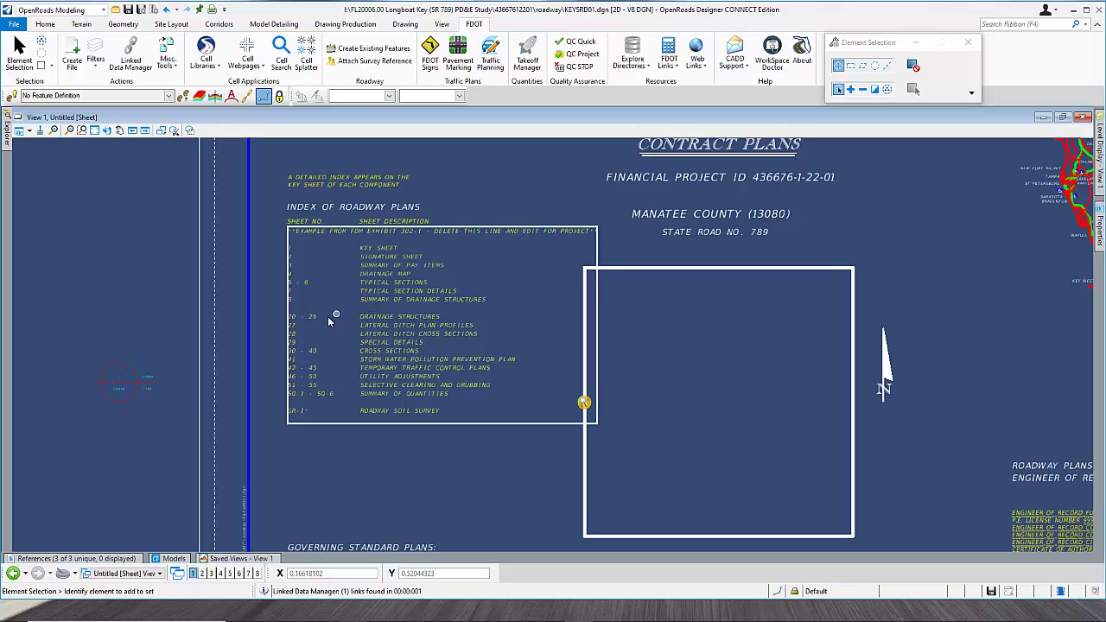
scroll(370, 322, "down", 2)
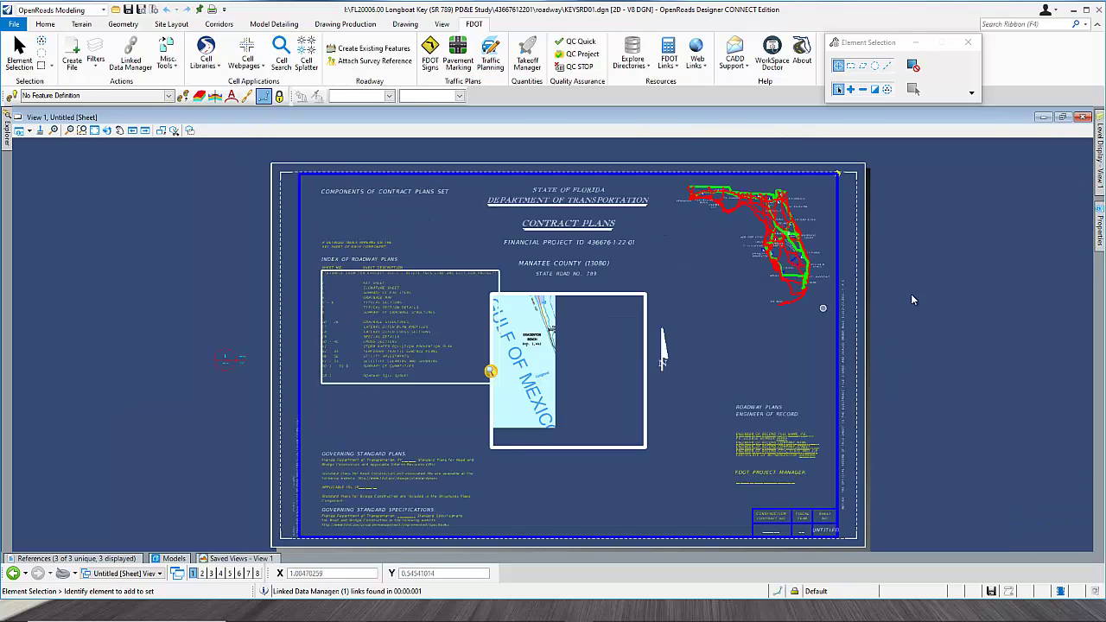
scroll(522, 267, "down", 3)
scroll(545, 279, "up", 5)
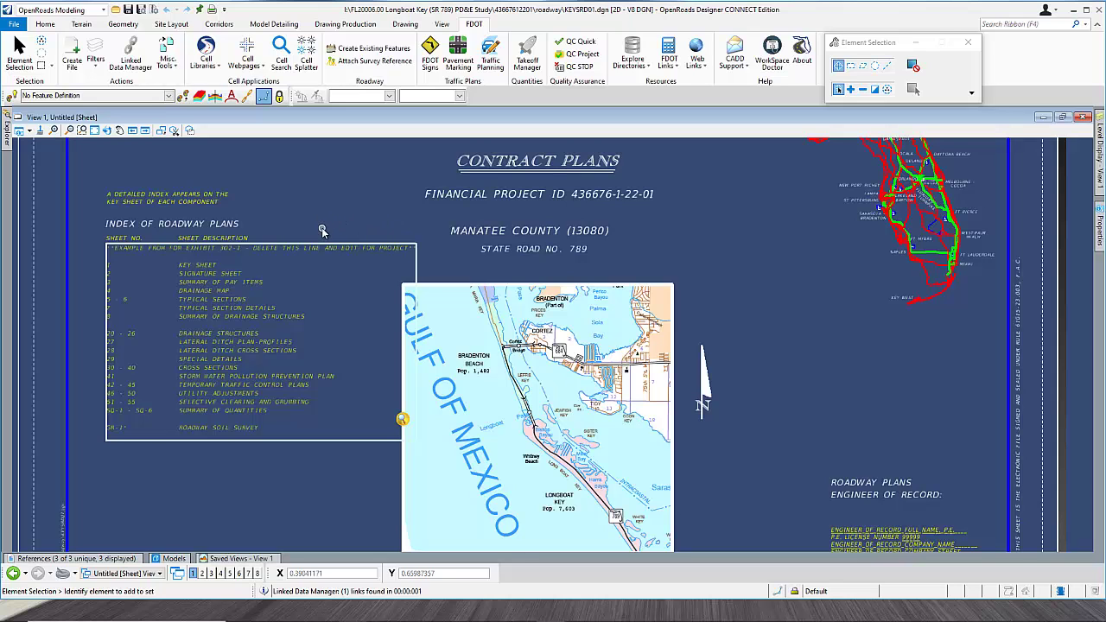
scroll(349, 257, "up", 4)
scroll(349, 257, "down", 2)
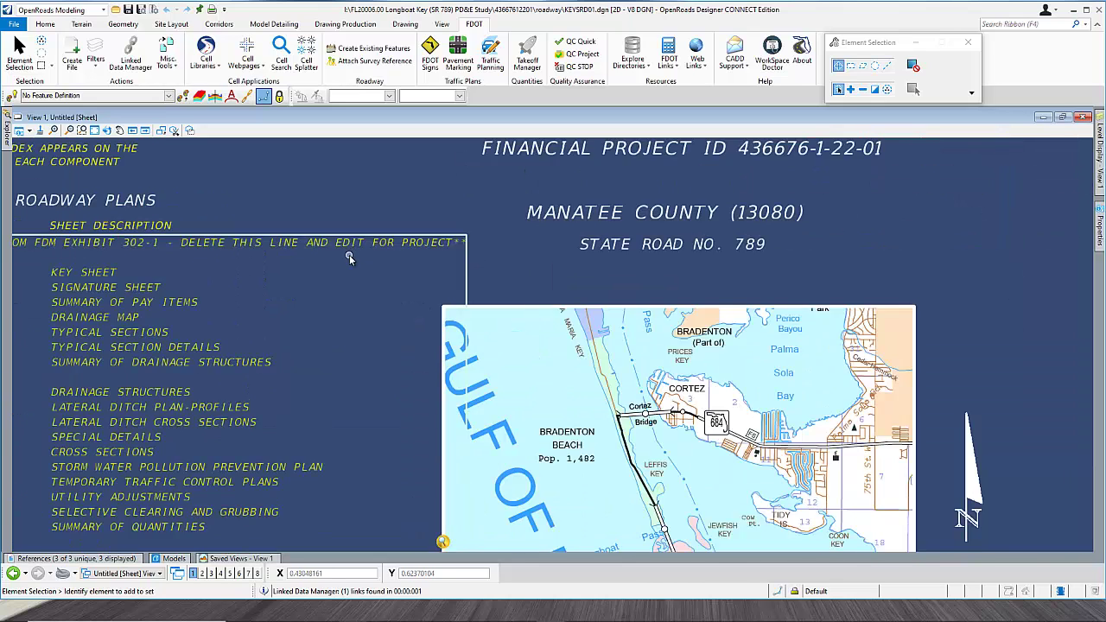
scroll(349, 258, "down", 4)
scroll(333, 216, "up", 3)
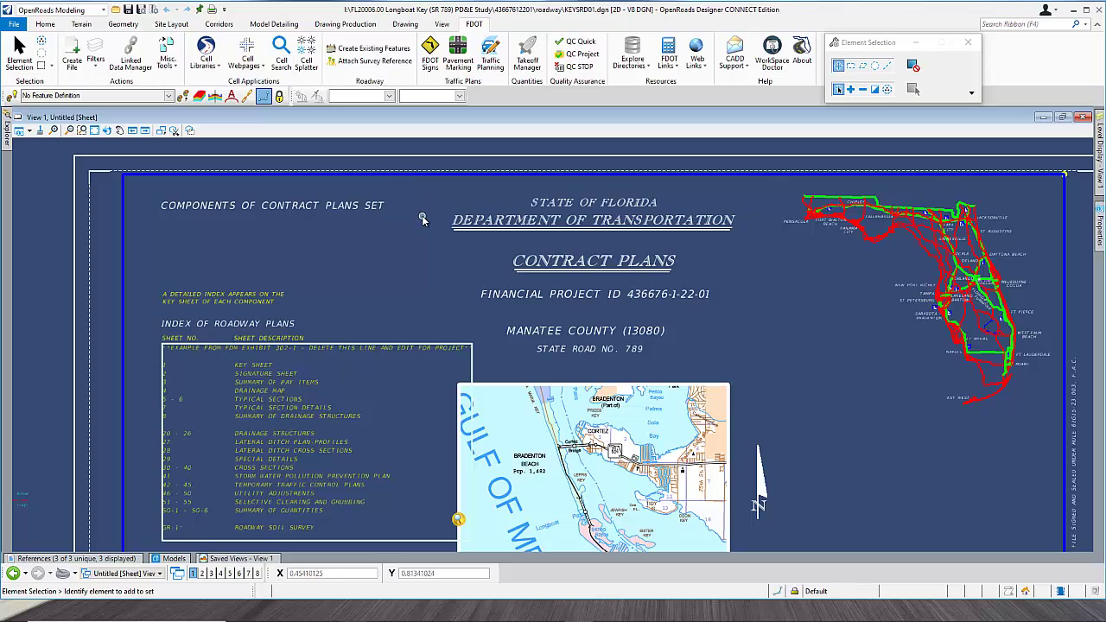
Step: Place the Component List cell KNComponentsList at the upper-left corner of the sheet border
right_click(415, 247)
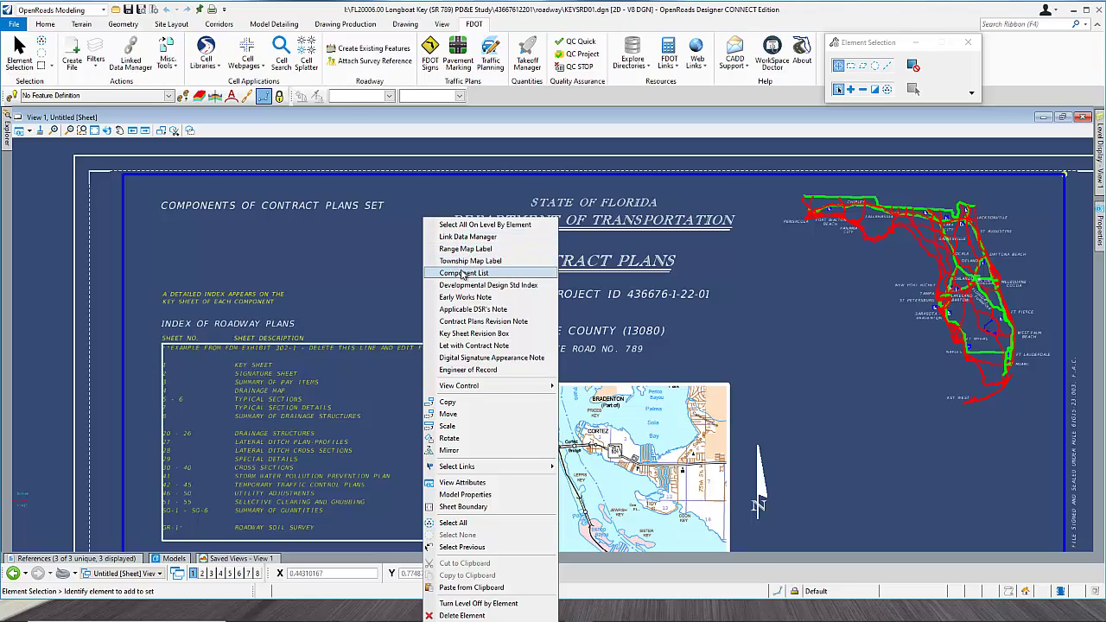
left_click(461, 274)
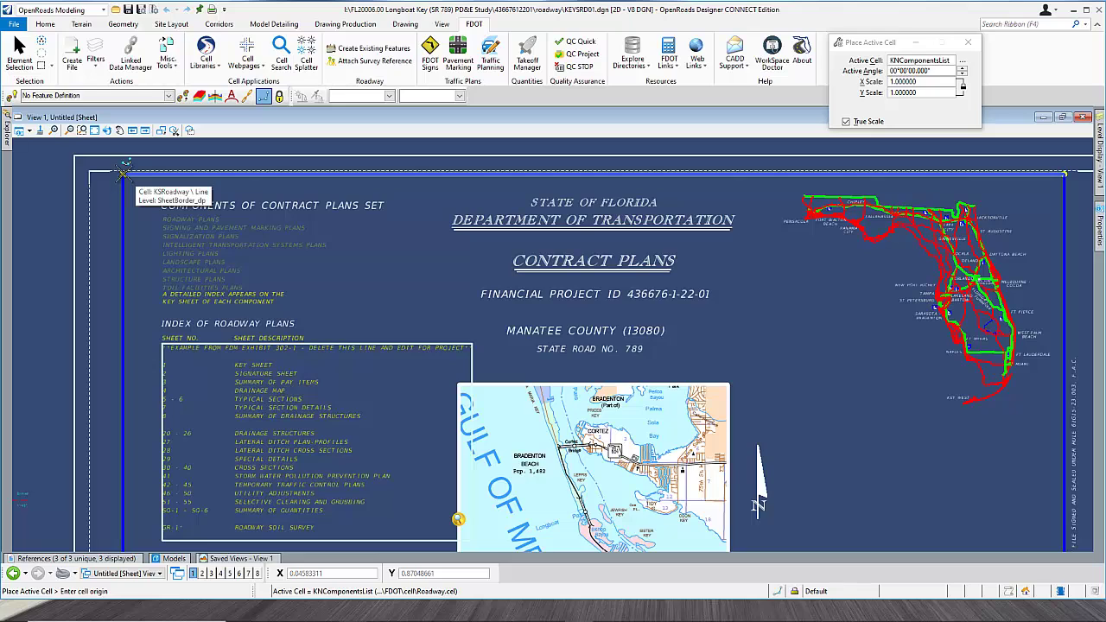
left_click(123, 173)
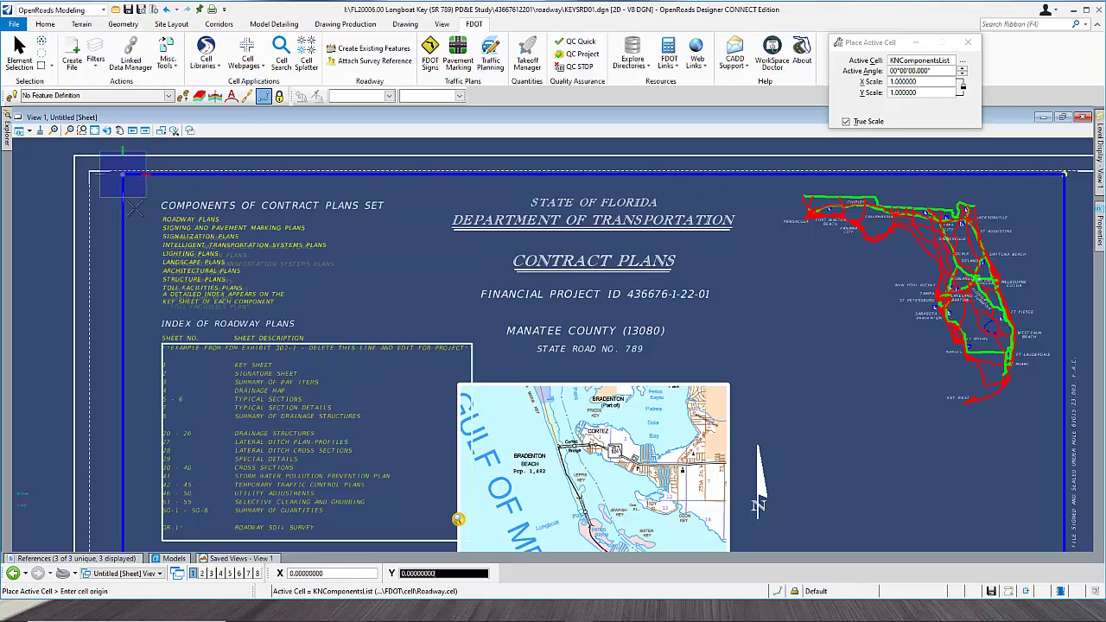
key("Escape")
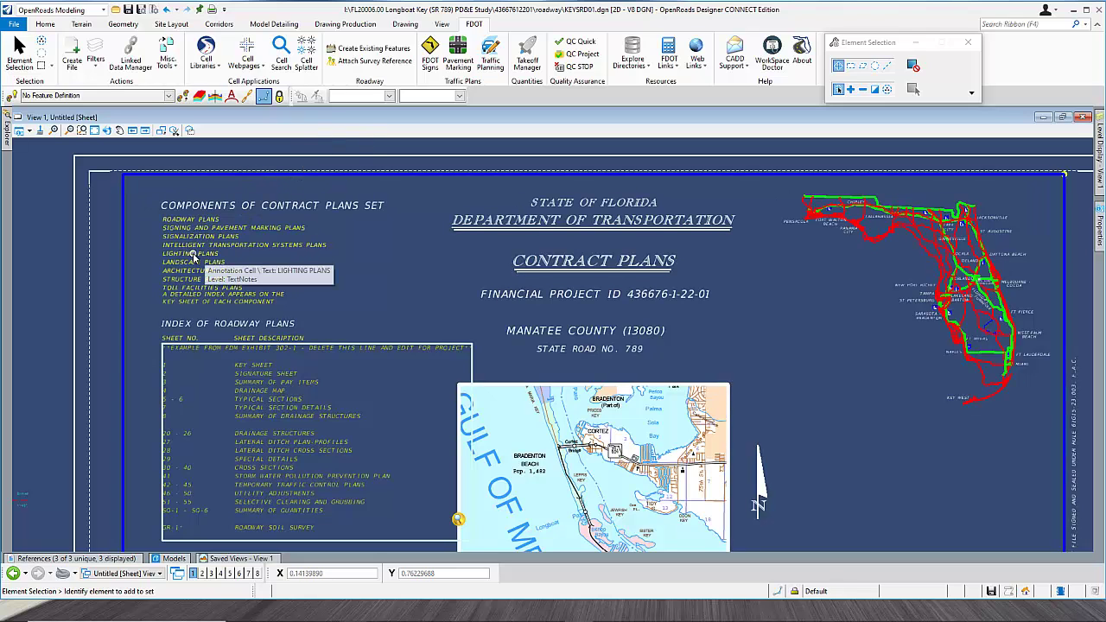
Step: Examine the Engineer of Record text block and the area around the location map
scroll(741, 378, "down", 4)
scroll(751, 394, "up", 8)
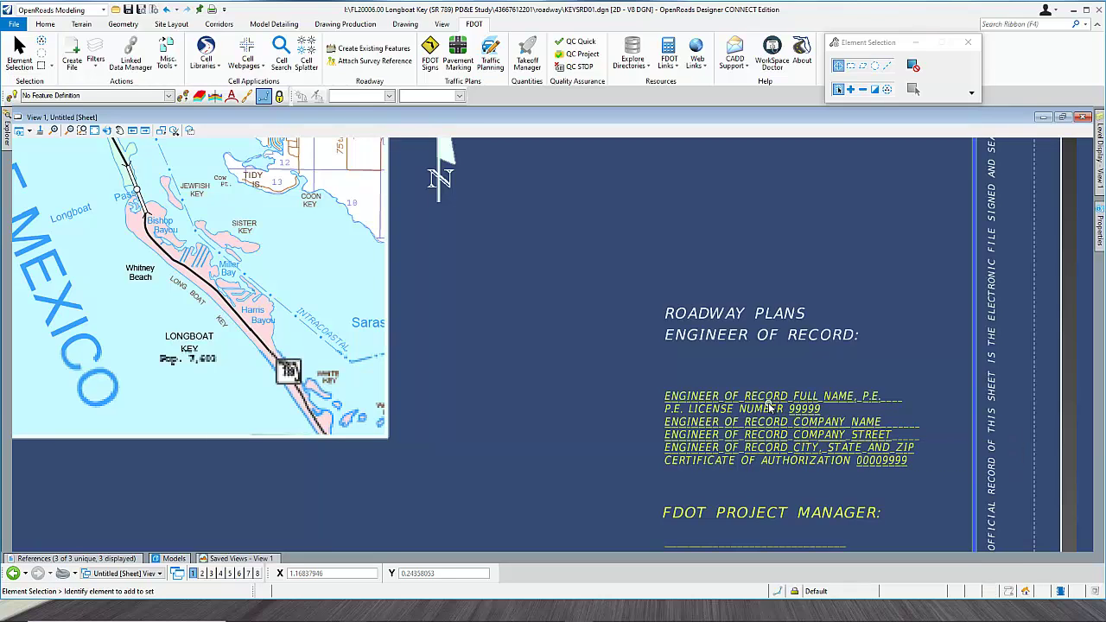
scroll(632, 355, "down", 2)
scroll(632, 355, "down", 1)
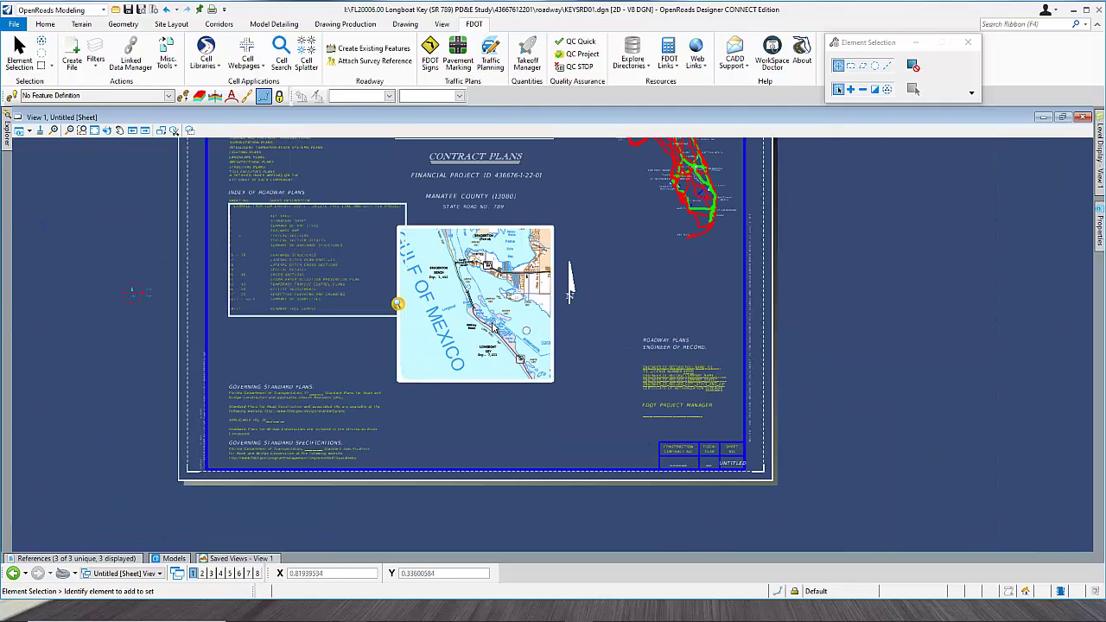
scroll(408, 260, "up", 2)
scroll(629, 190, "down", 2)
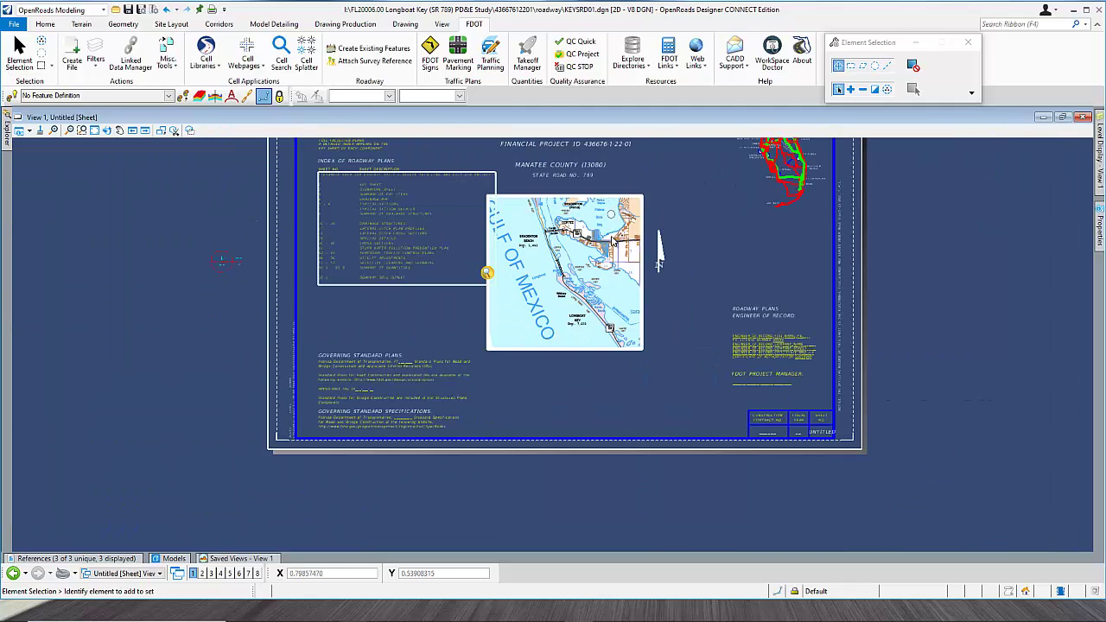
scroll(623, 179, "up", 2)
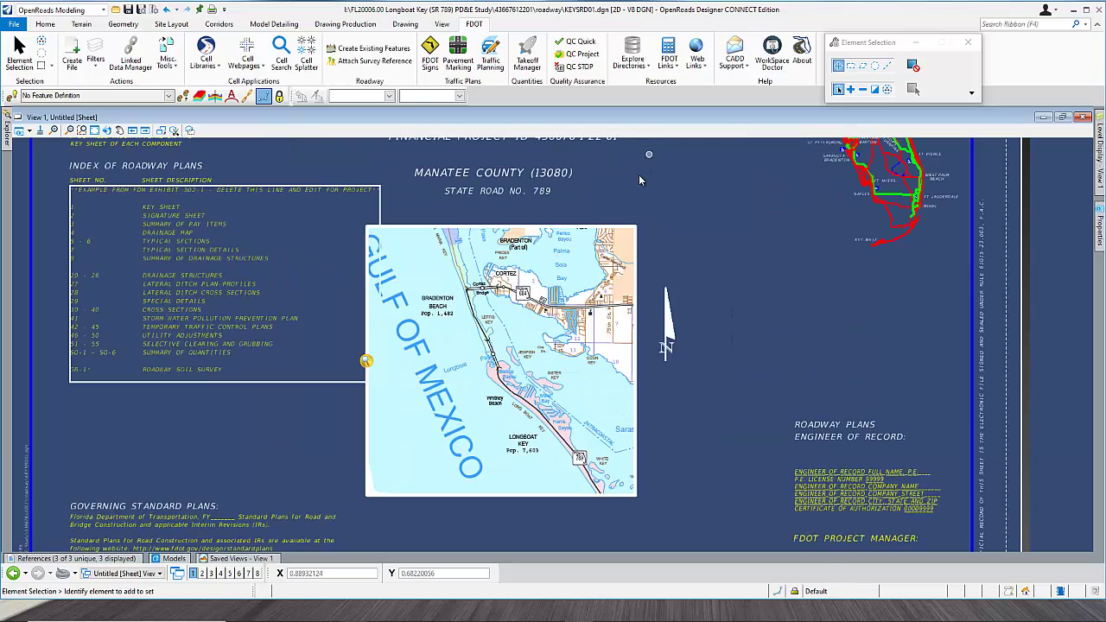
scroll(660, 236, "up", 2)
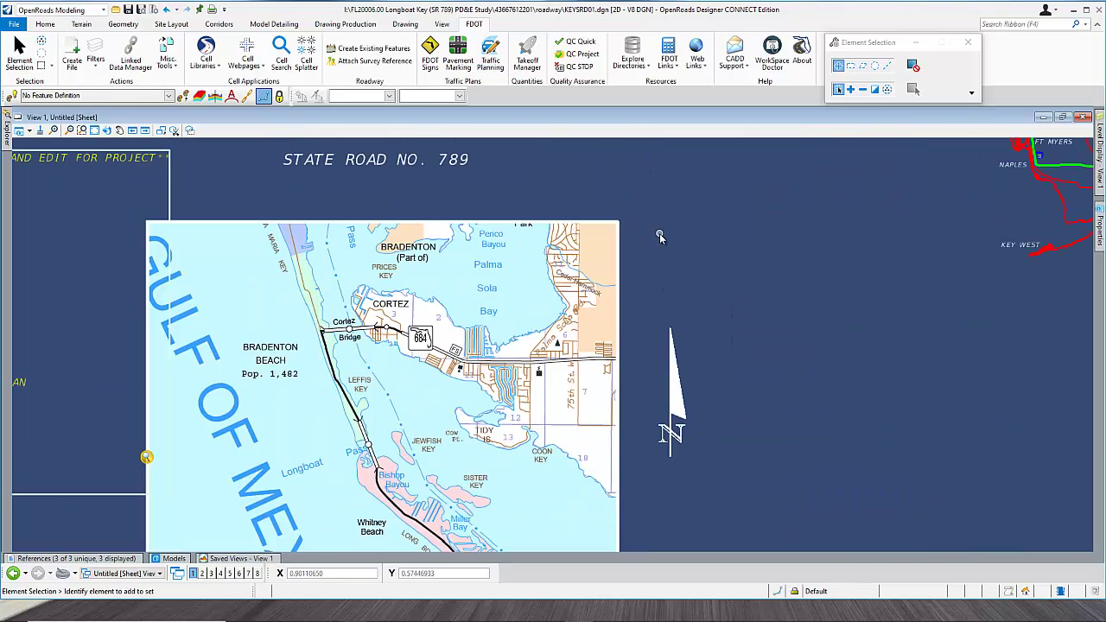
Step: Place Range Map Label cells (KMLabelRange) above and directly below the eastern part of the location map, vertically aligned
right_click(715, 206)
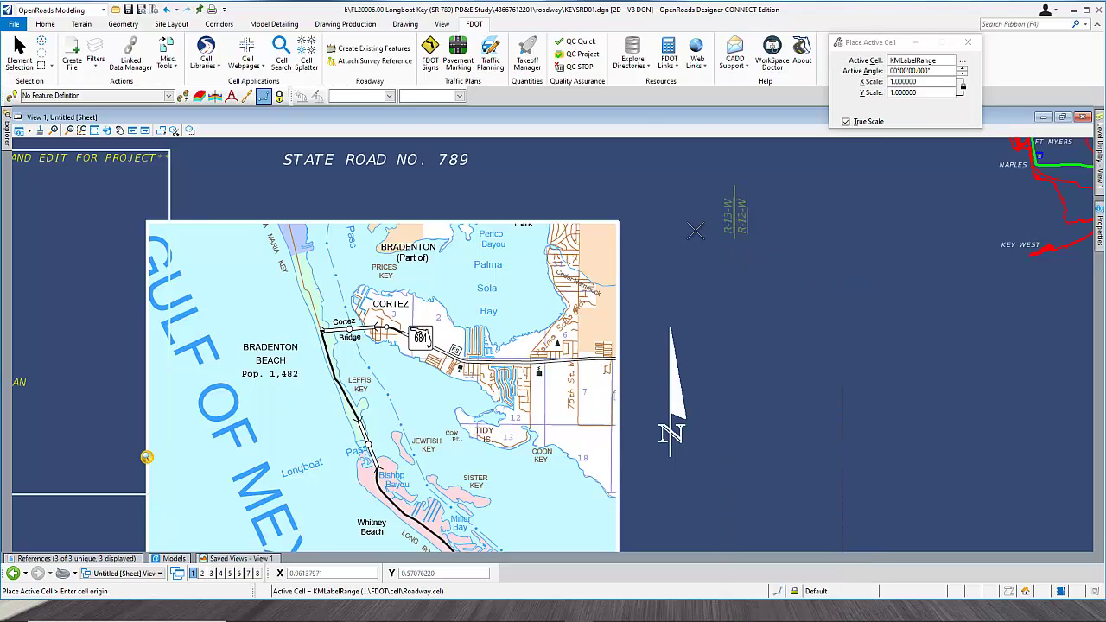
left_click(766, 242)
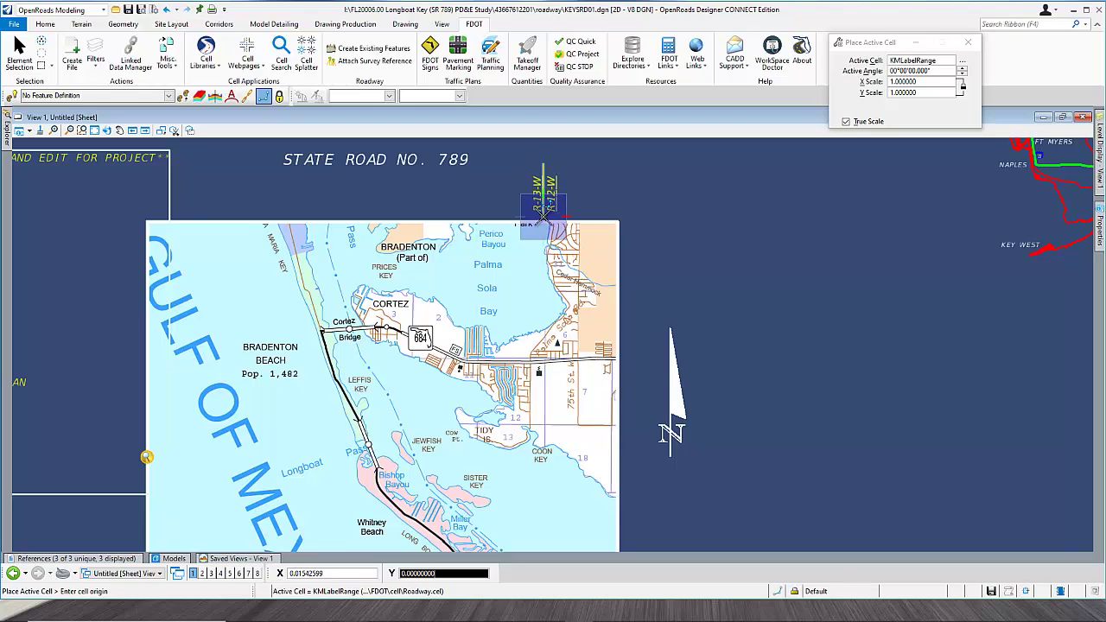
scroll(537, 406, "down", 3)
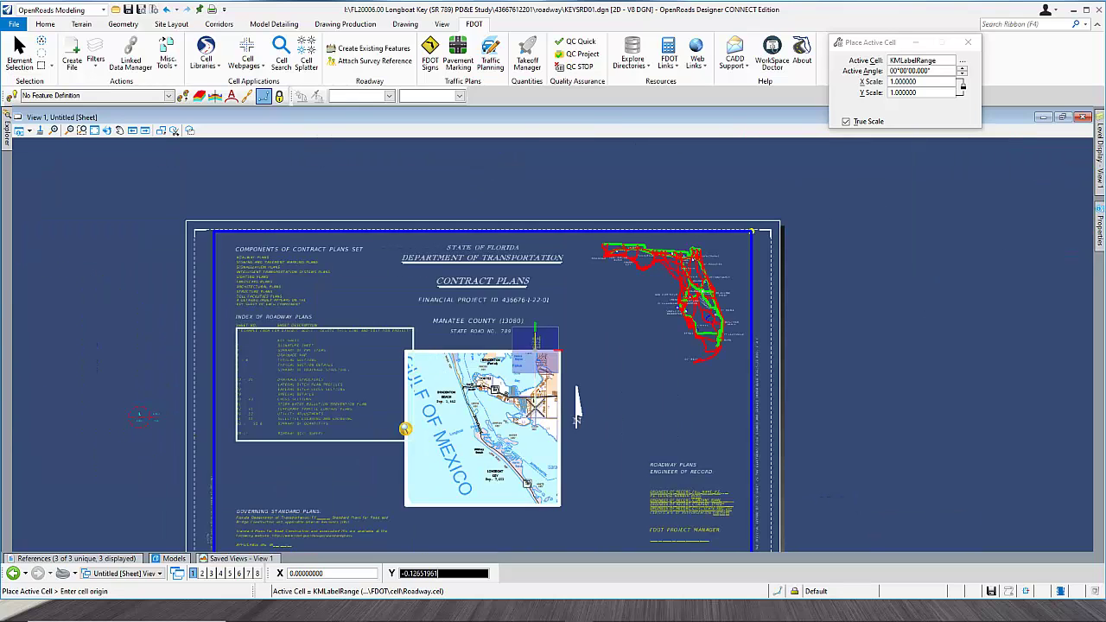
scroll(510, 551, "up", 2)
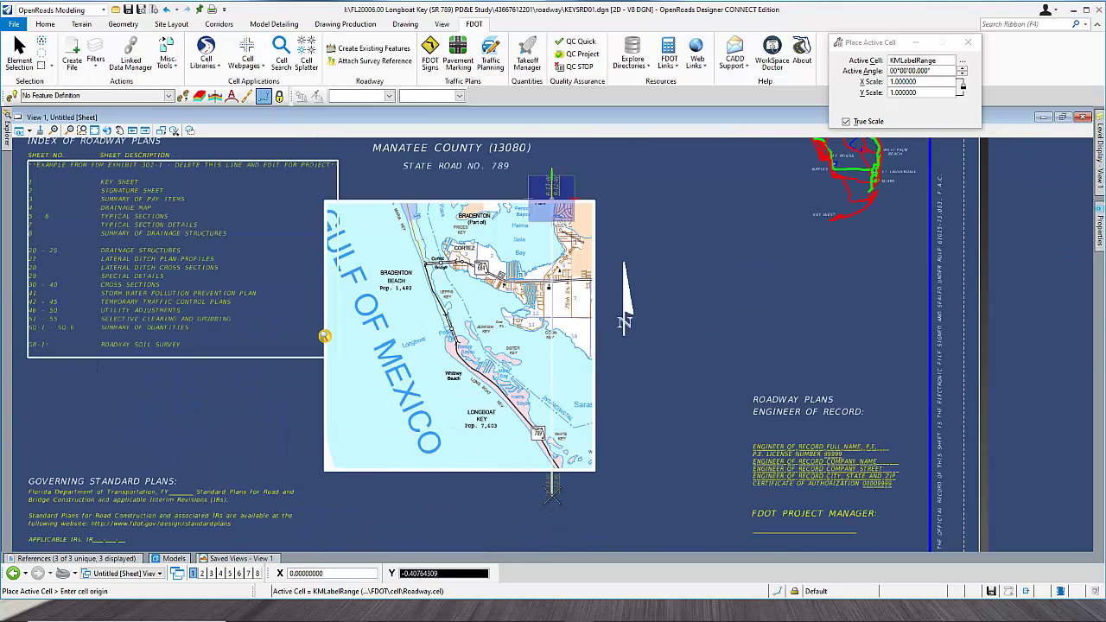
left_click(553, 501)
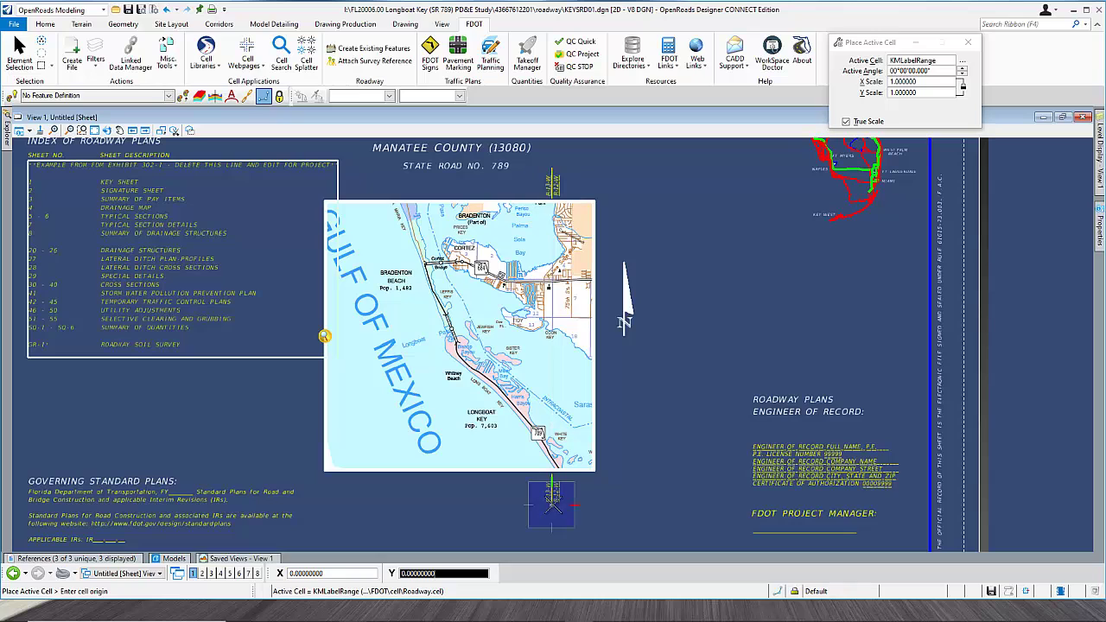
key("Escape")
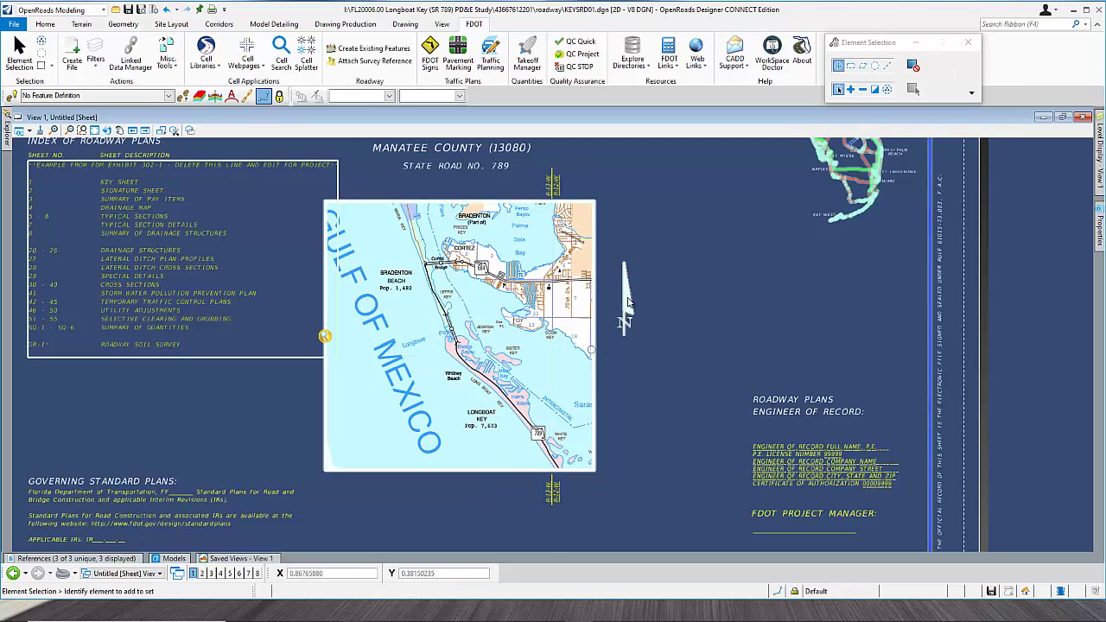
Step: Place Township Map Label cells (KMLabelTnshp) just west and east of the location map, horizontally aligned with each other
right_click(708, 203)
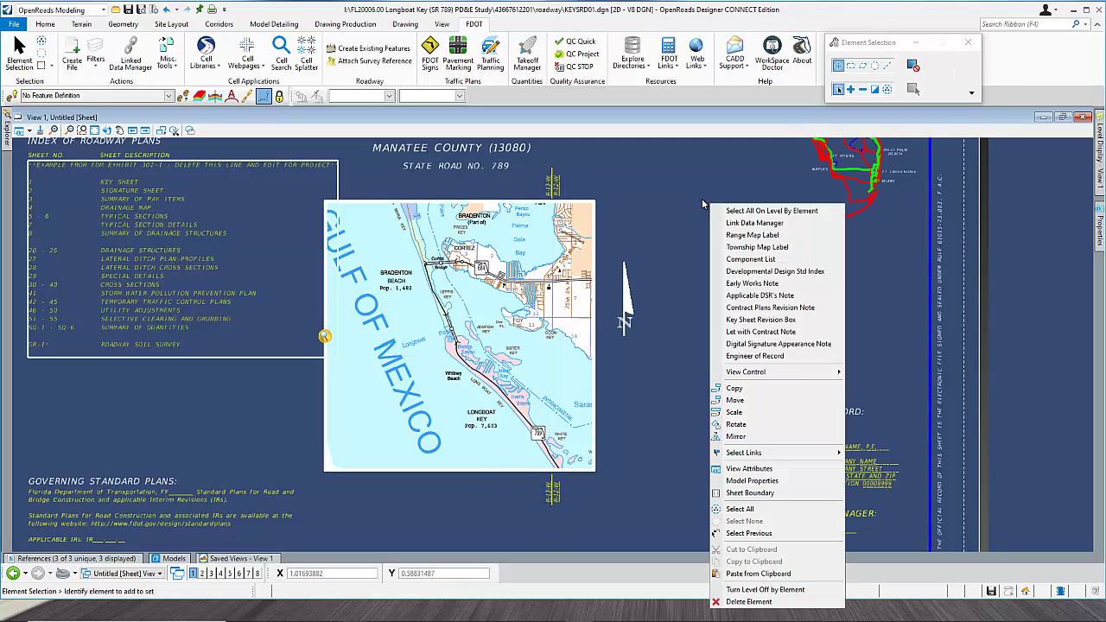
left_click(743, 248)
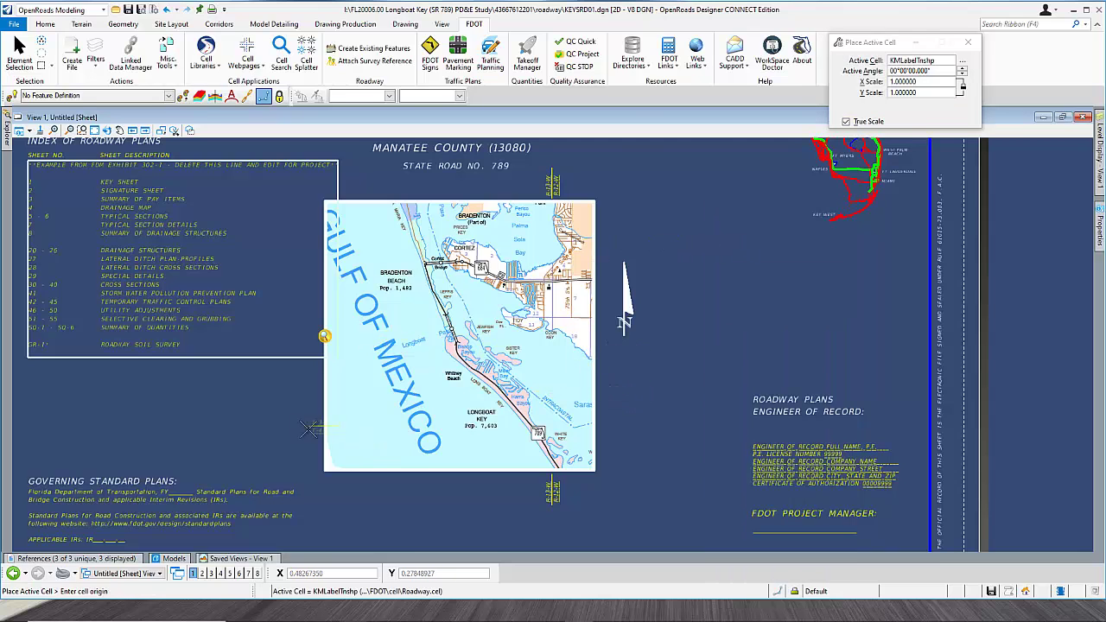
scroll(521, 270, "up", 5)
scroll(518, 269, "down", 2)
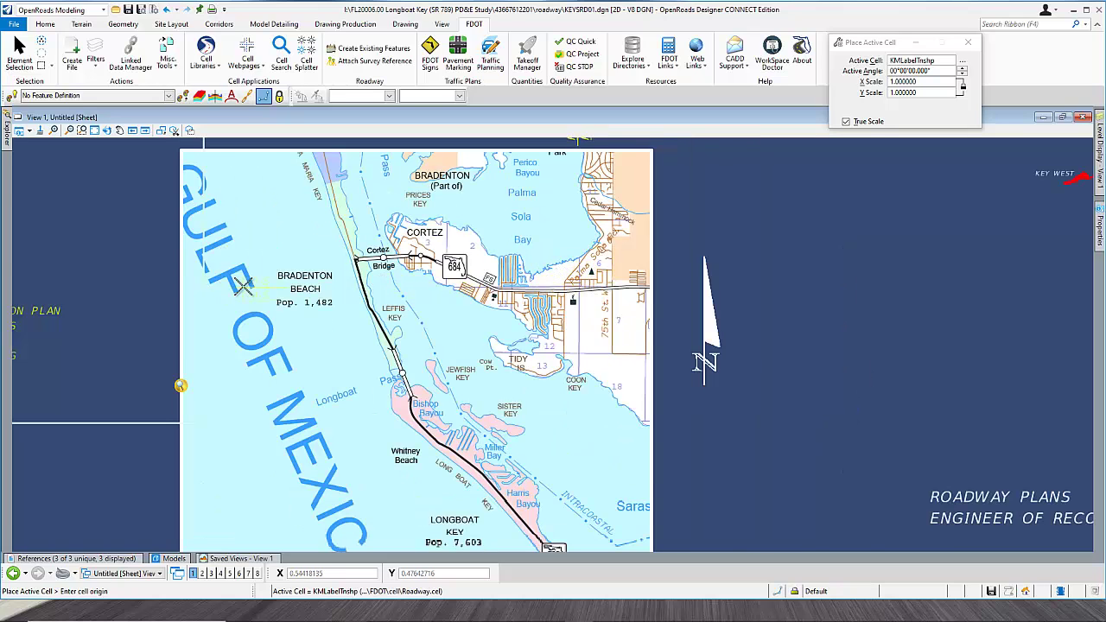
scroll(242, 286, "down", 2)
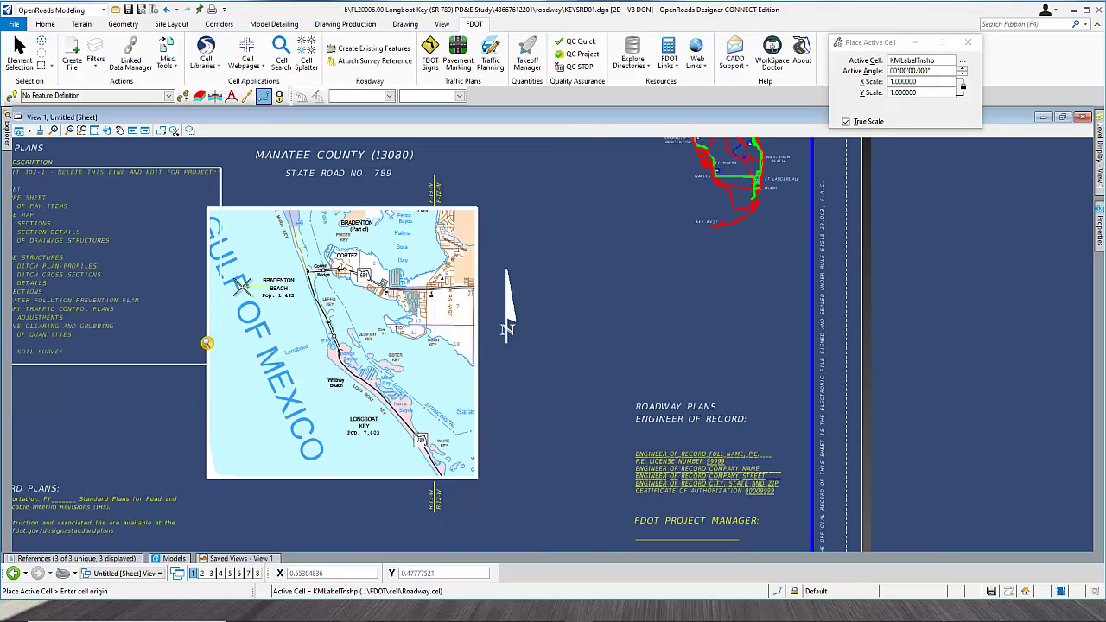
left_click(173, 288)
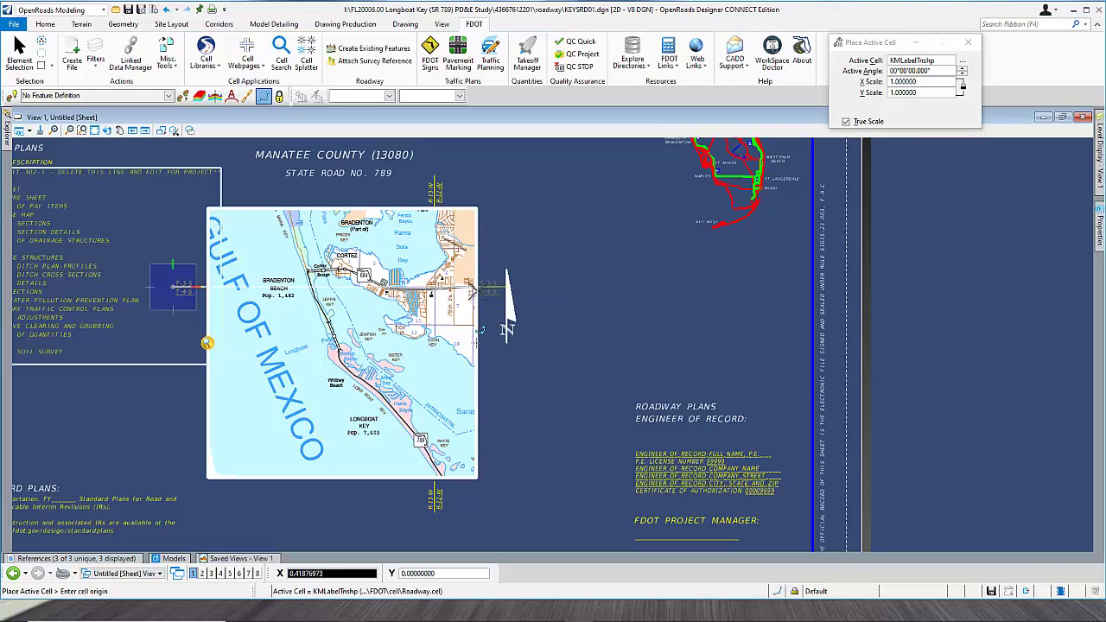
left_click(482, 290)
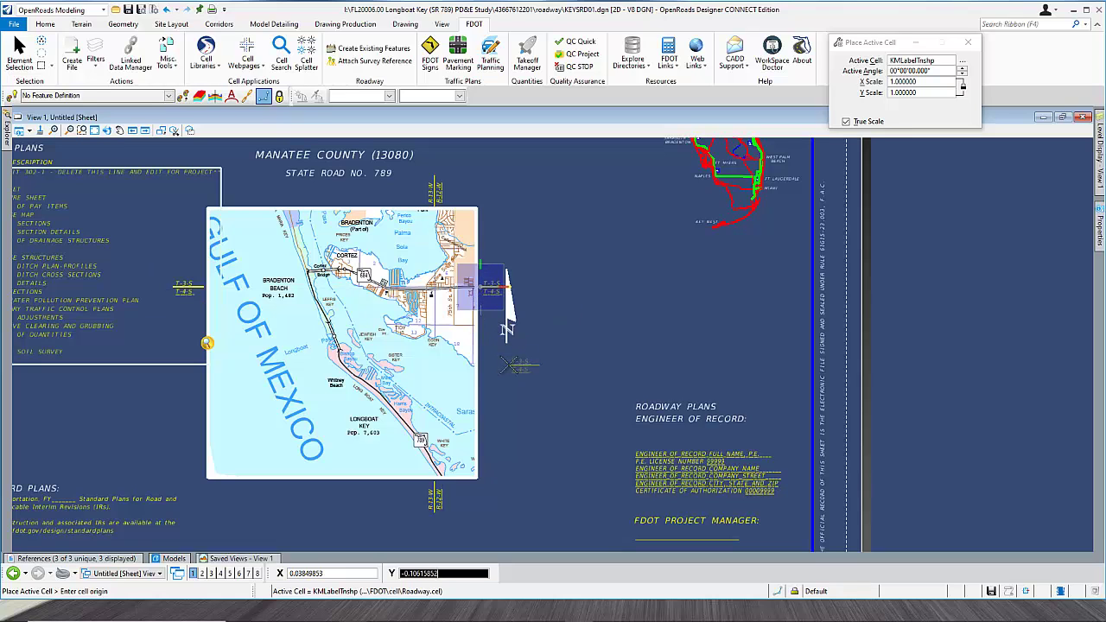
key("Escape")
Step: Examine the township and range labels around the location map and the overall key sheet layout
scroll(508, 336, "up", 3)
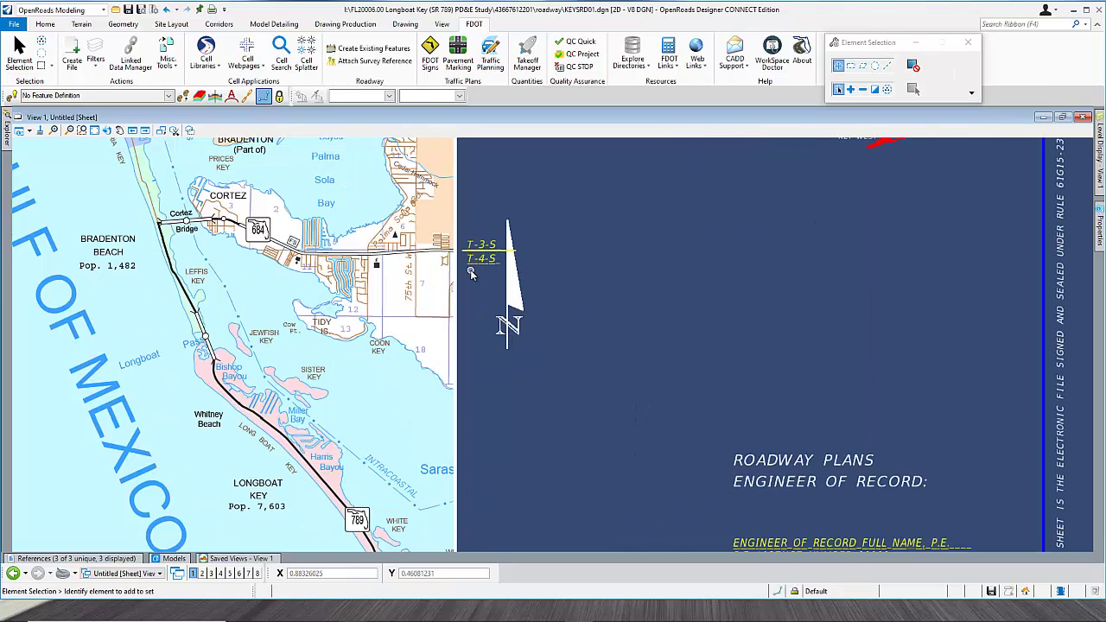
scroll(471, 266, "down", 5)
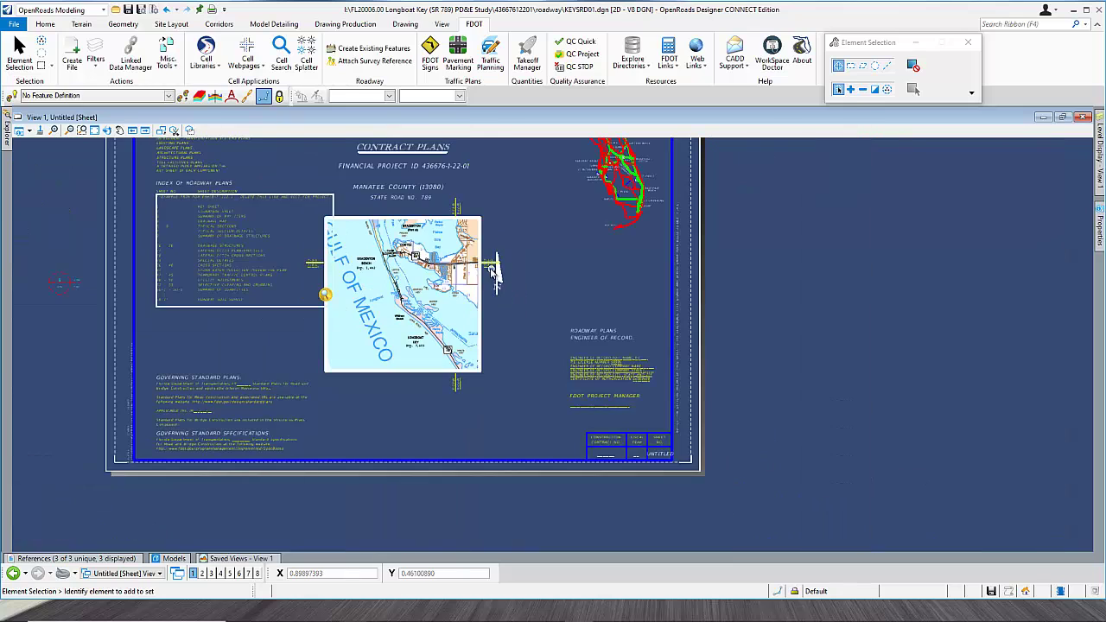
scroll(463, 187, "up", 5)
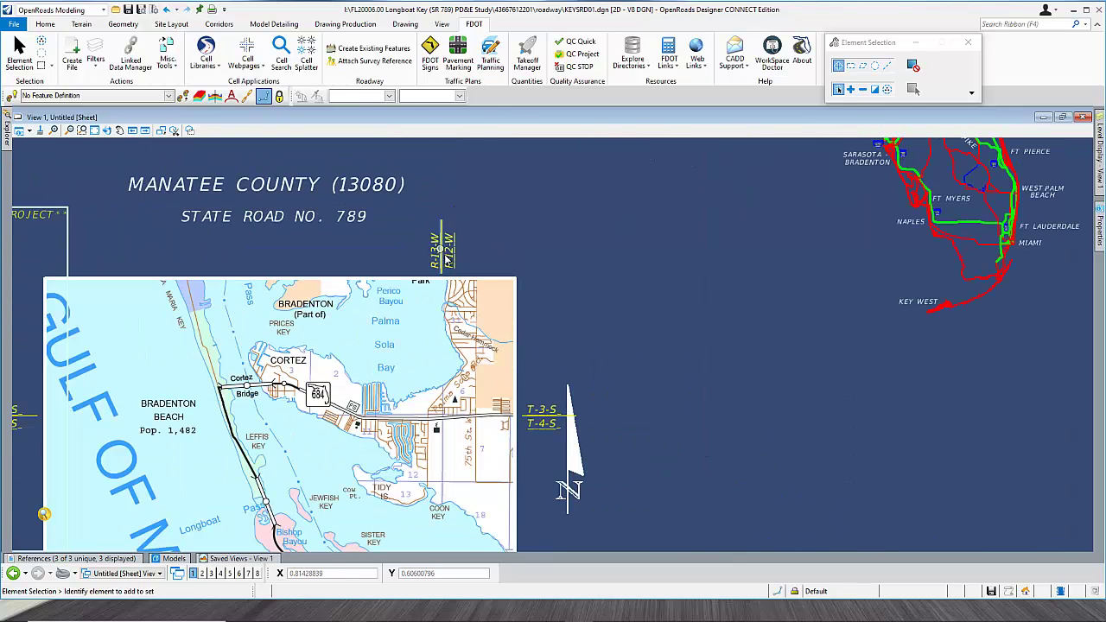
scroll(451, 251, "down", 3)
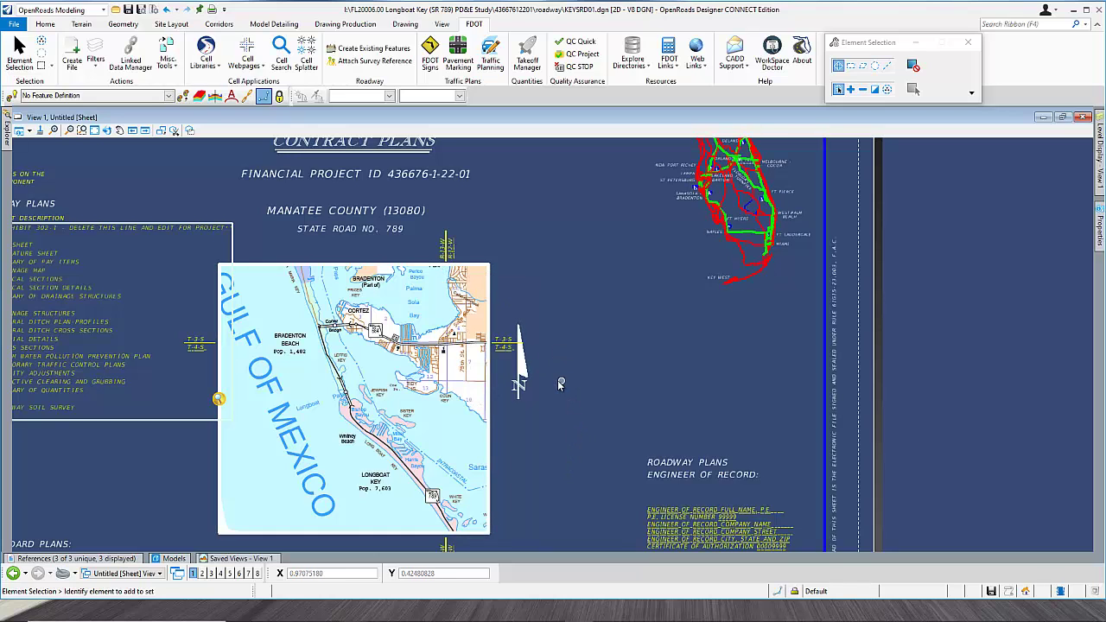
scroll(600, 309, "down", 3)
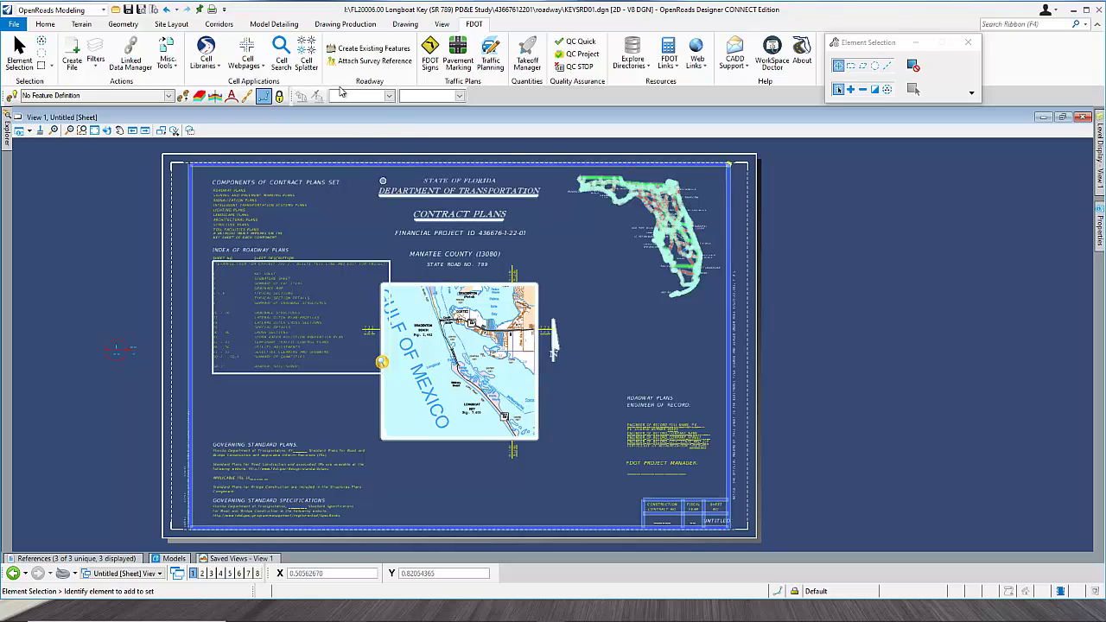
Step: Start a Place Note with the _FDOT_BeginProject dimension style for the project's begin station
left_click(333, 24)
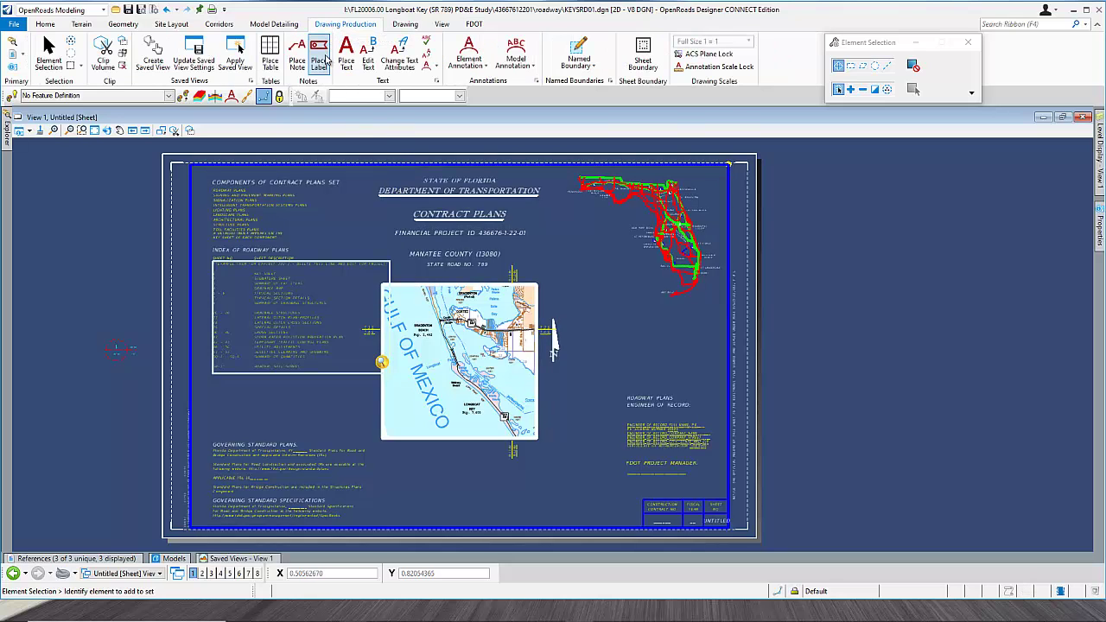
left_click(321, 58)
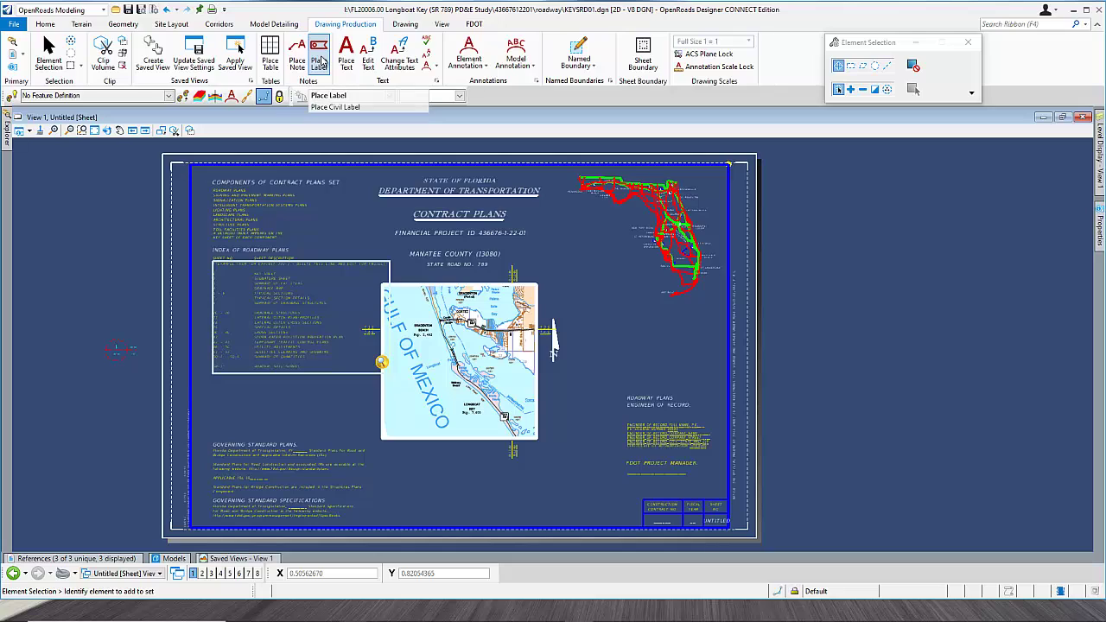
left_click(321, 60)
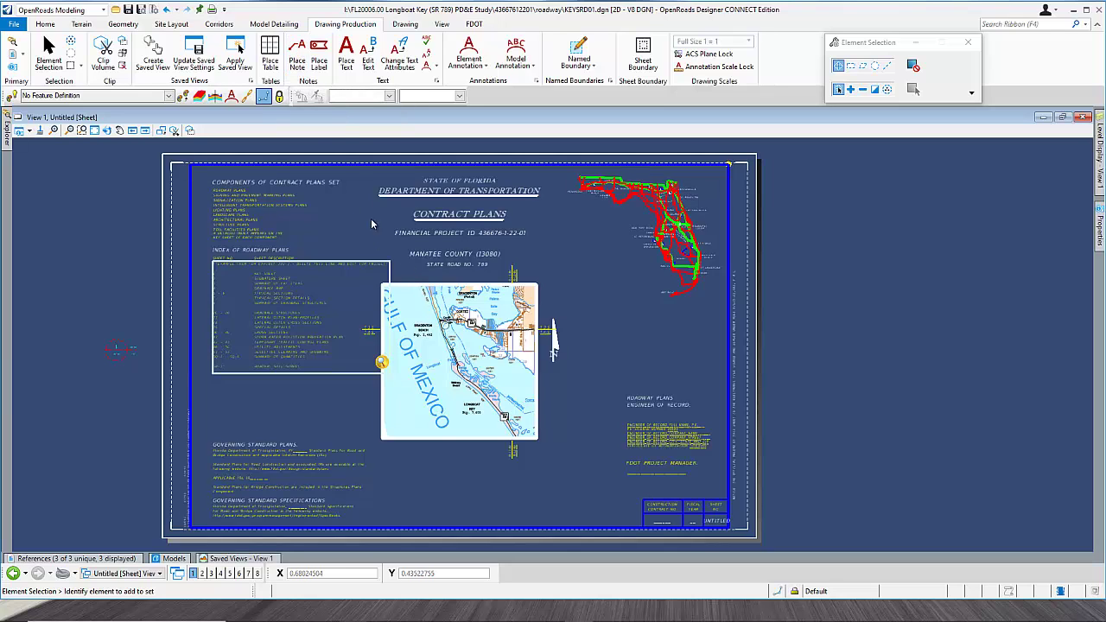
left_click(299, 67)
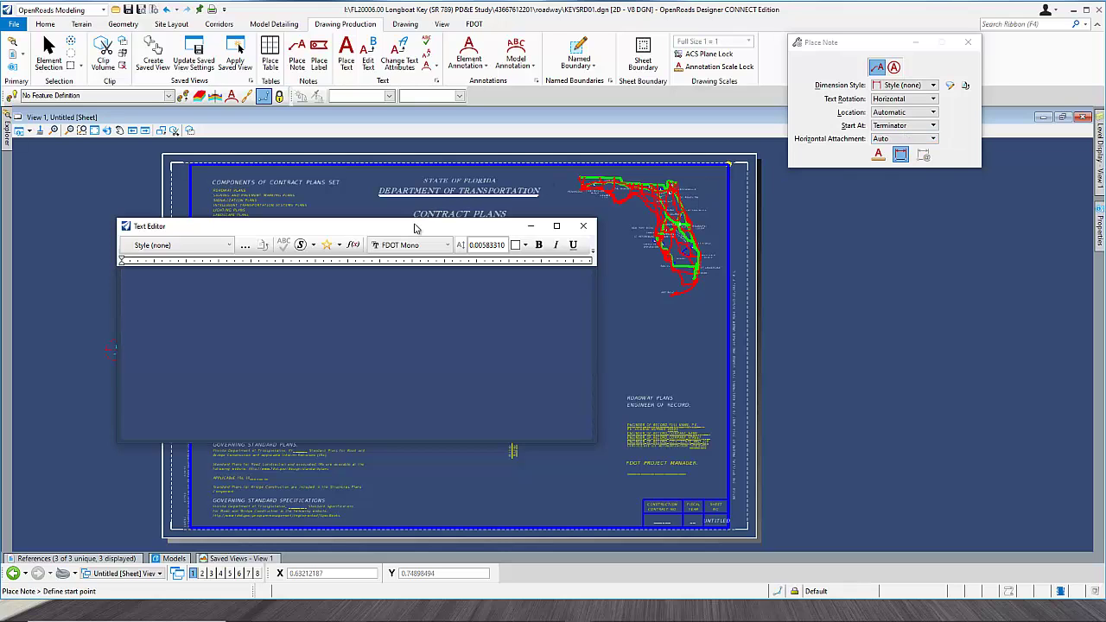
left_click_drag(445, 242, 906, 291)
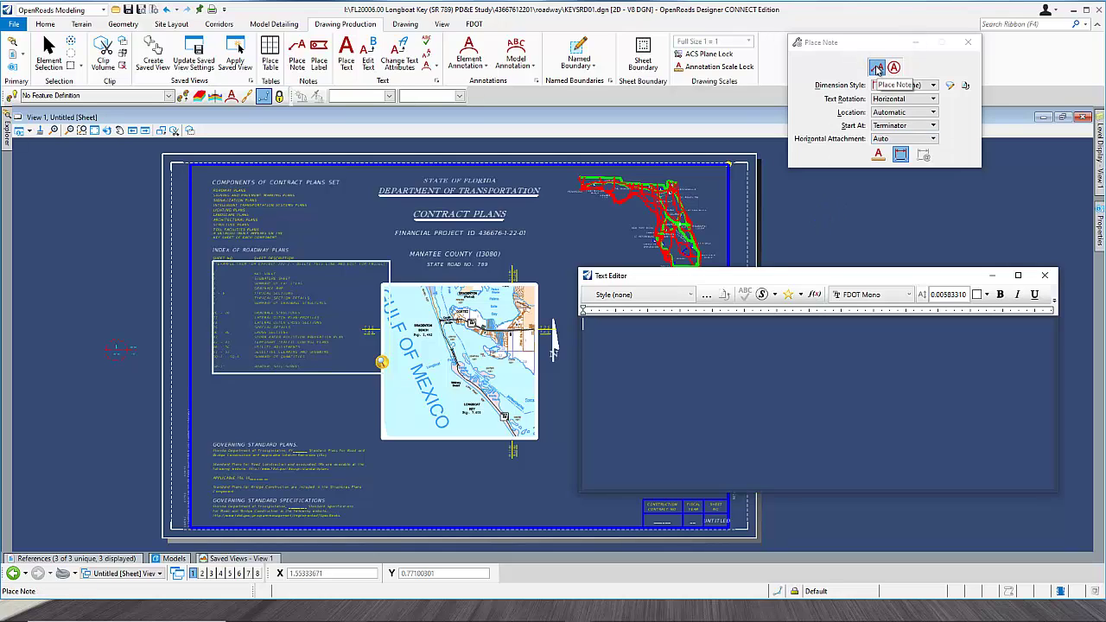
left_click(934, 86)
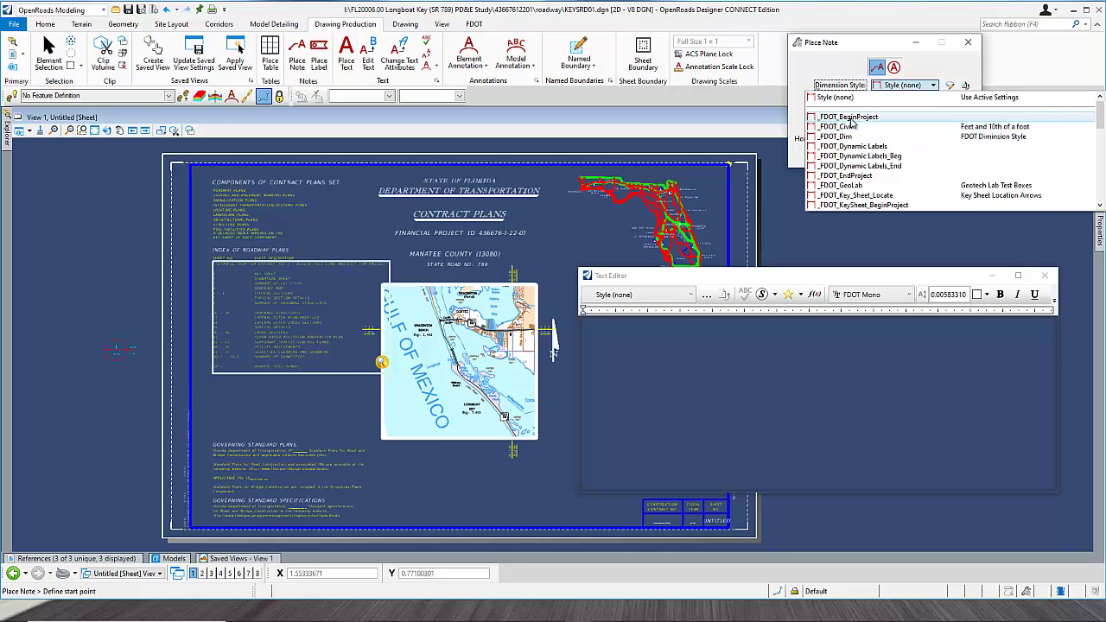
left_click(851, 117)
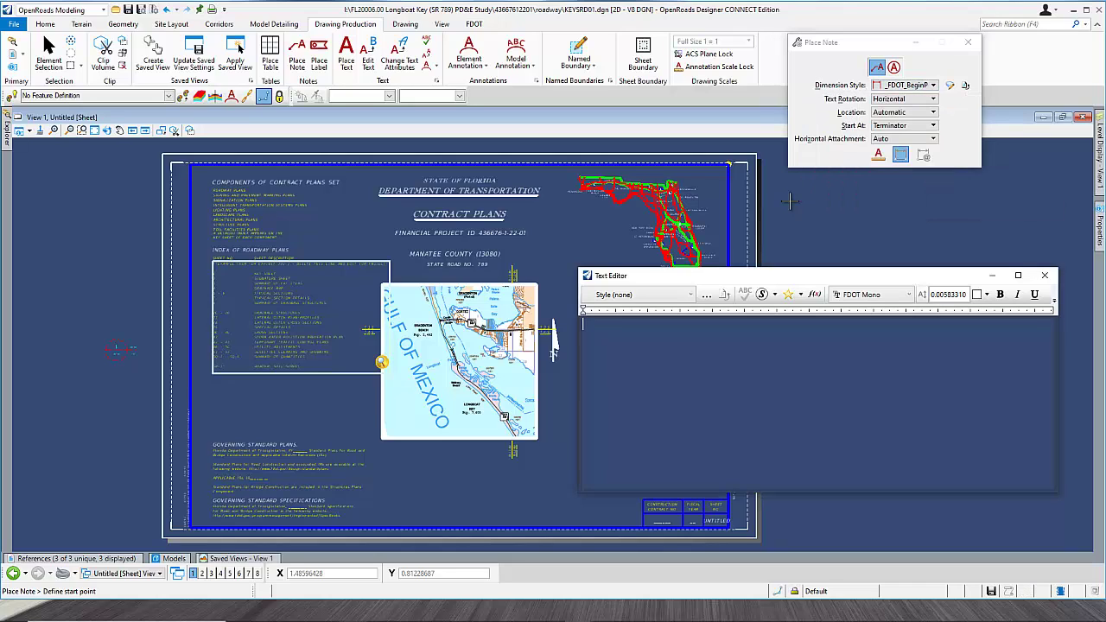
Step: Enter the note text BEGIN STA 121+60 in FDOT Mono Bold (Medium) and anchor its leader on the route near Whitney Beach
left_click(693, 295)
scroll(639, 345, "down", 4)
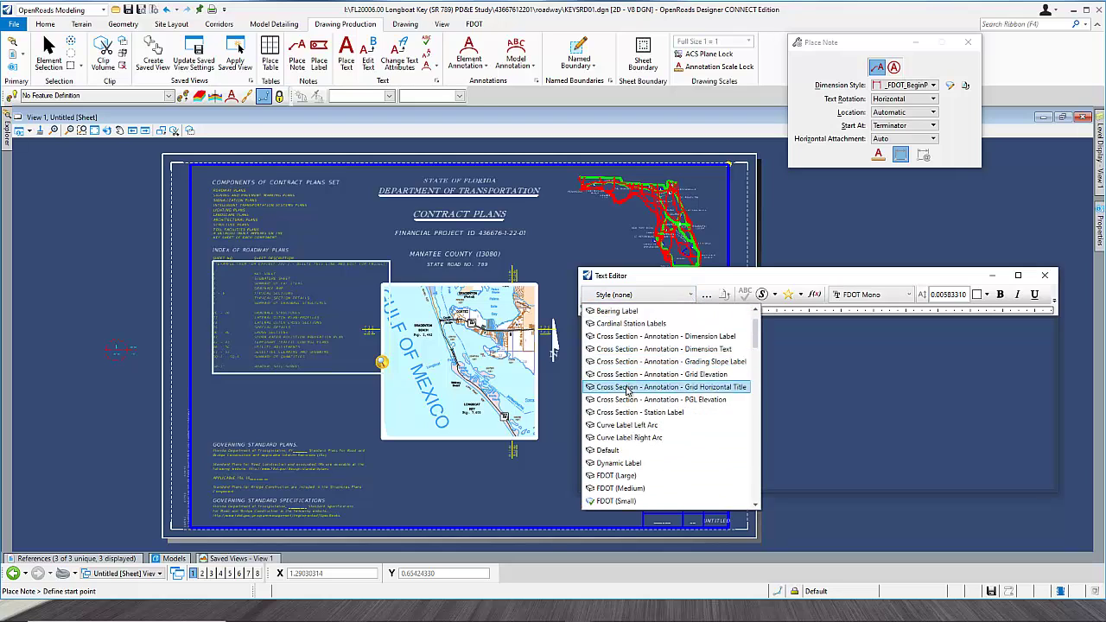
left_click(638, 450)
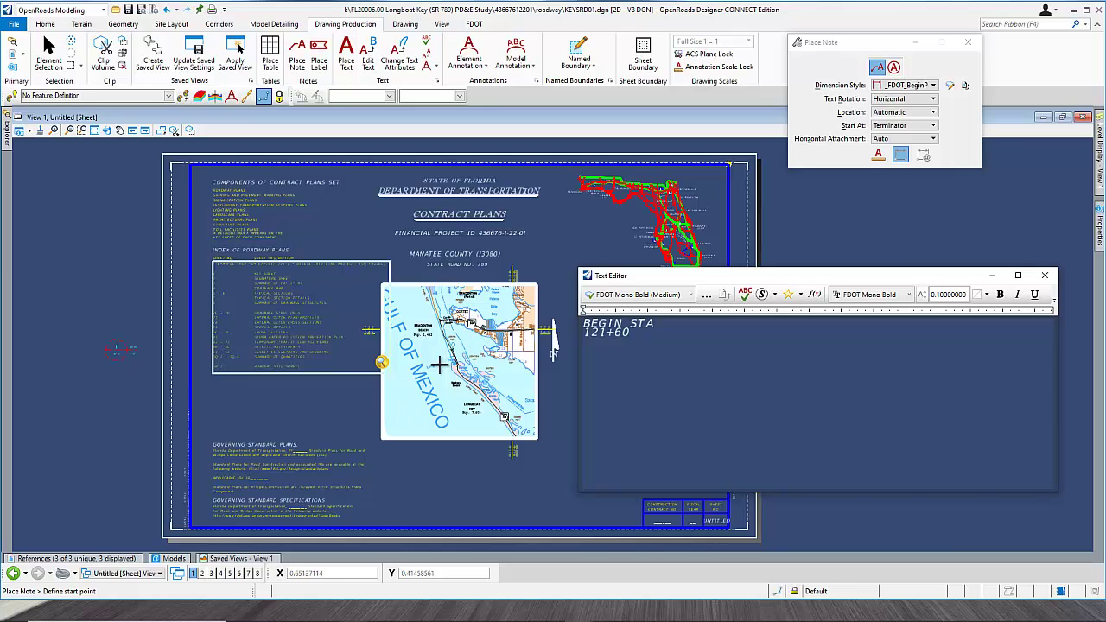
scroll(438, 368, "up", 2)
scroll(462, 373, "up", 2)
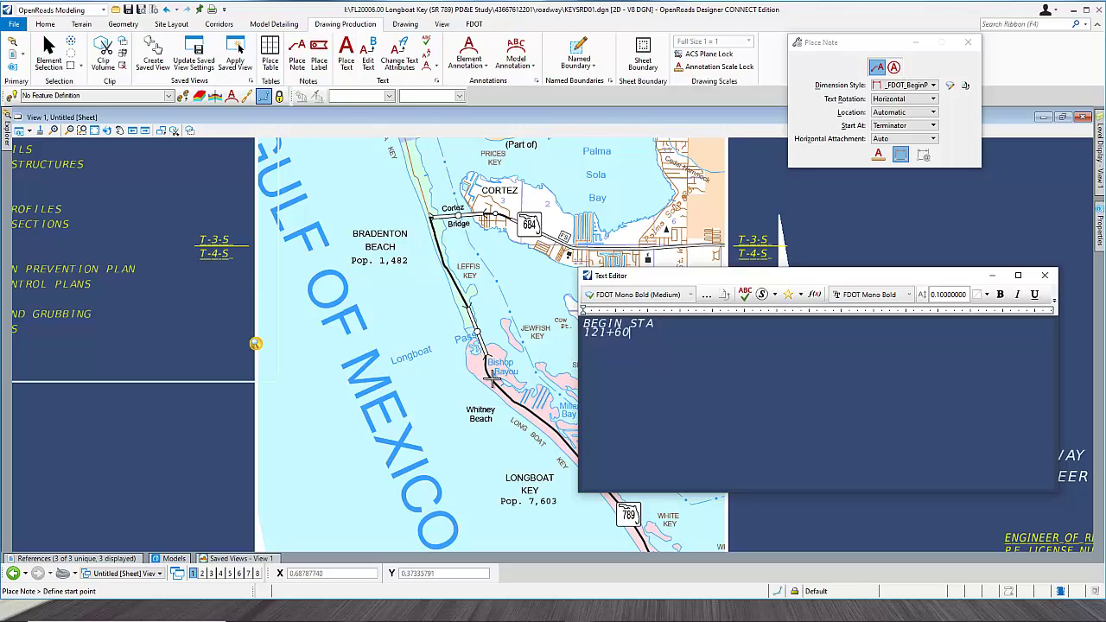
left_click(491, 380)
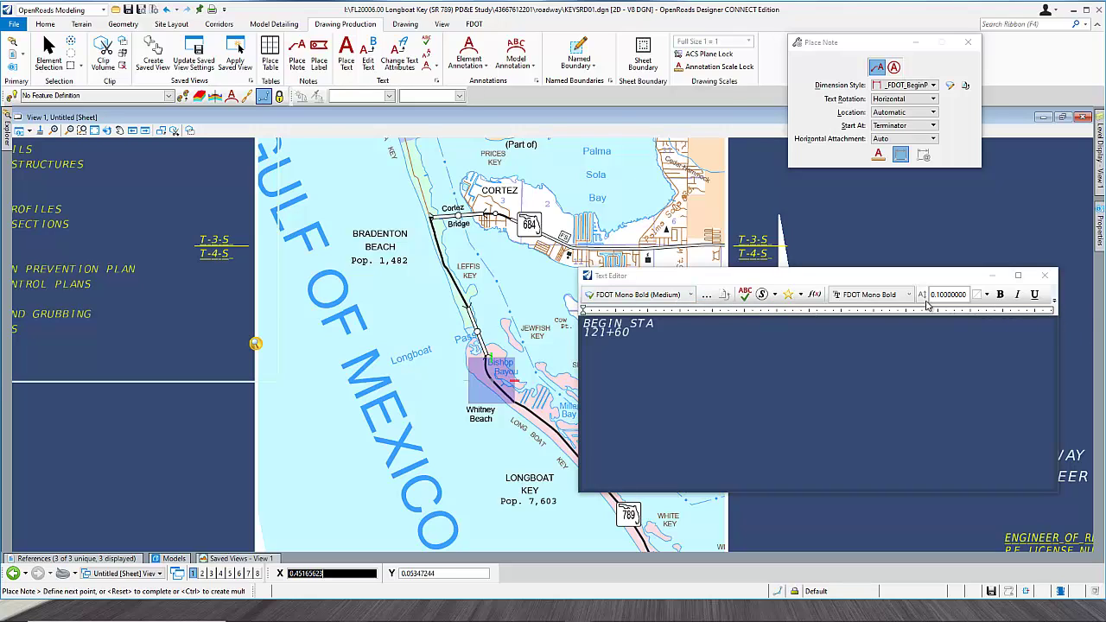
Step: Switch the begin station note to the FDOT (Small) text style and place its text west of the location map
left_click(688, 295)
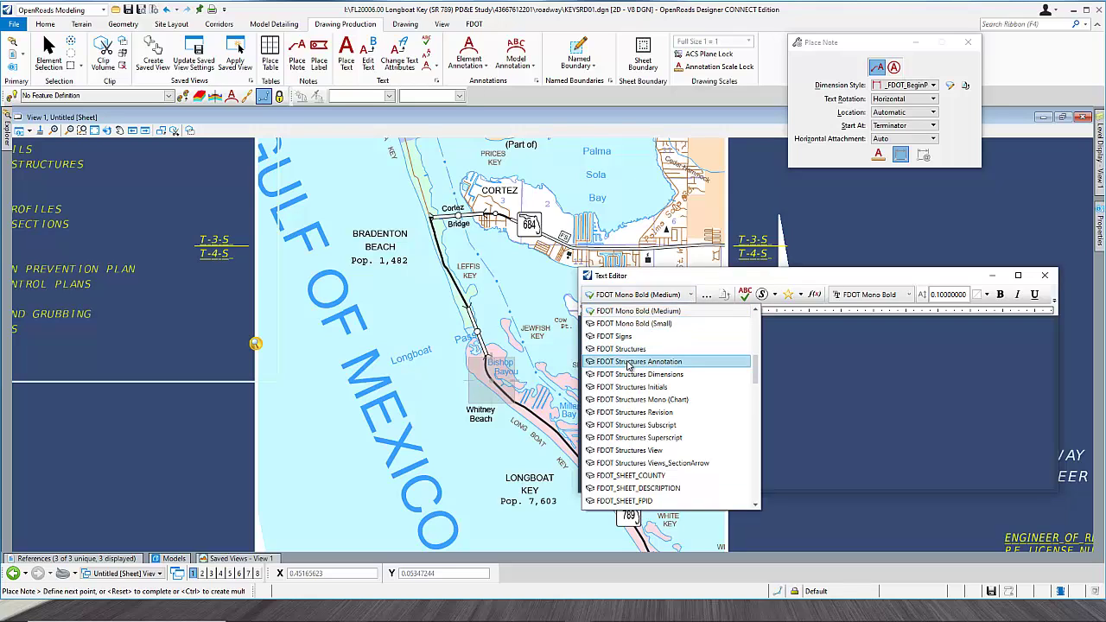
scroll(628, 362, "up", 3)
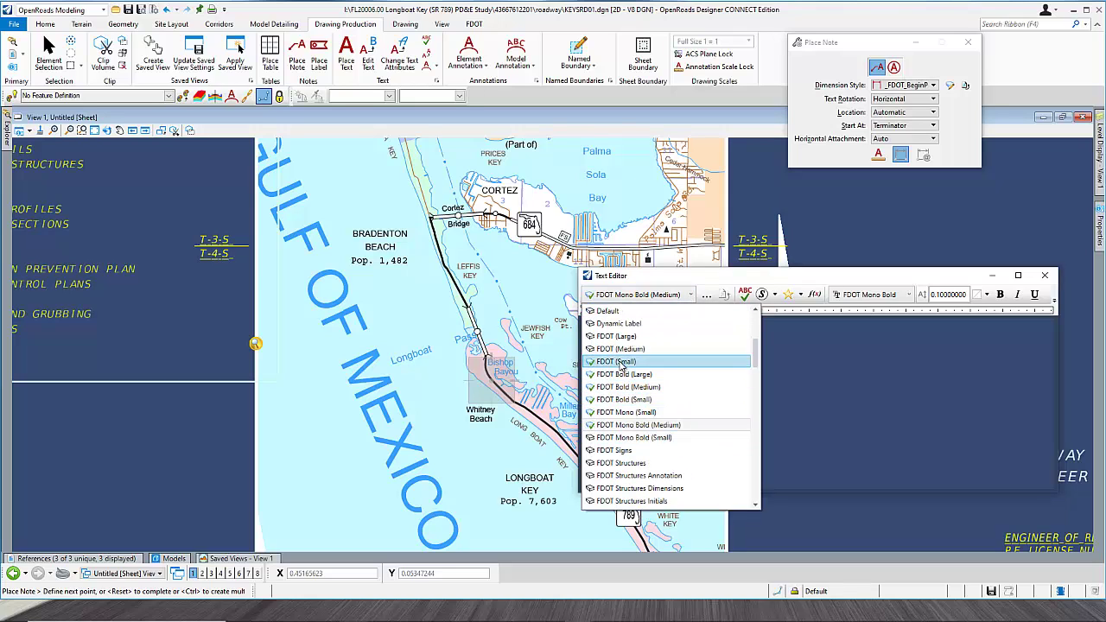
left_click(616, 361)
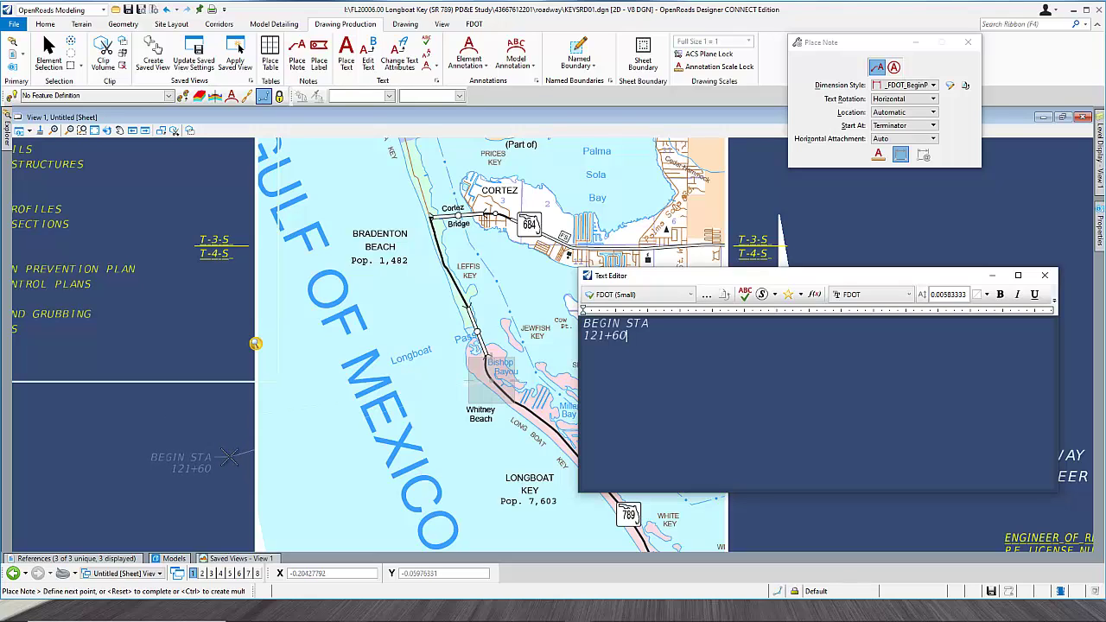
left_click(229, 458)
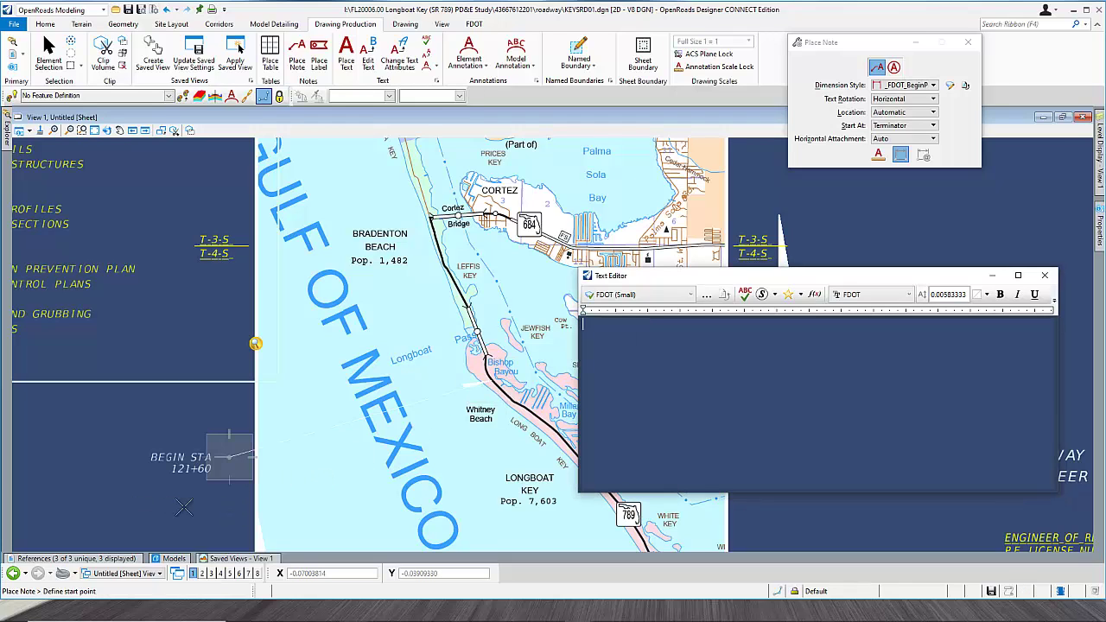
key("Escape")
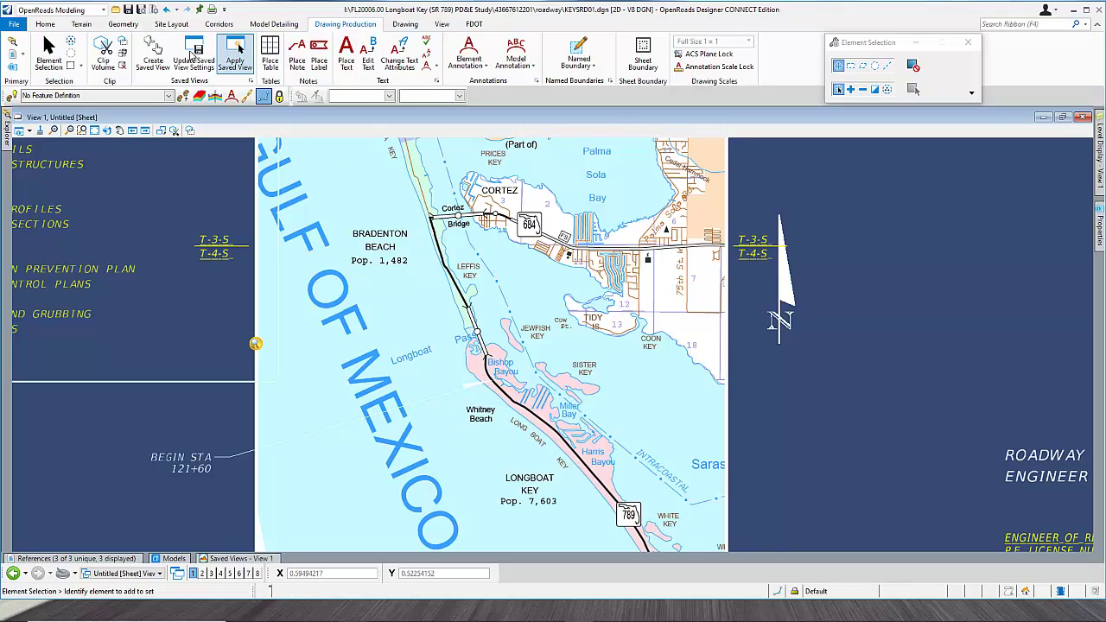
Step: Start another note with the _FDOT_EndProject dimension style and enter END PROJECT over STA 172+00 as its text
left_click(297, 56)
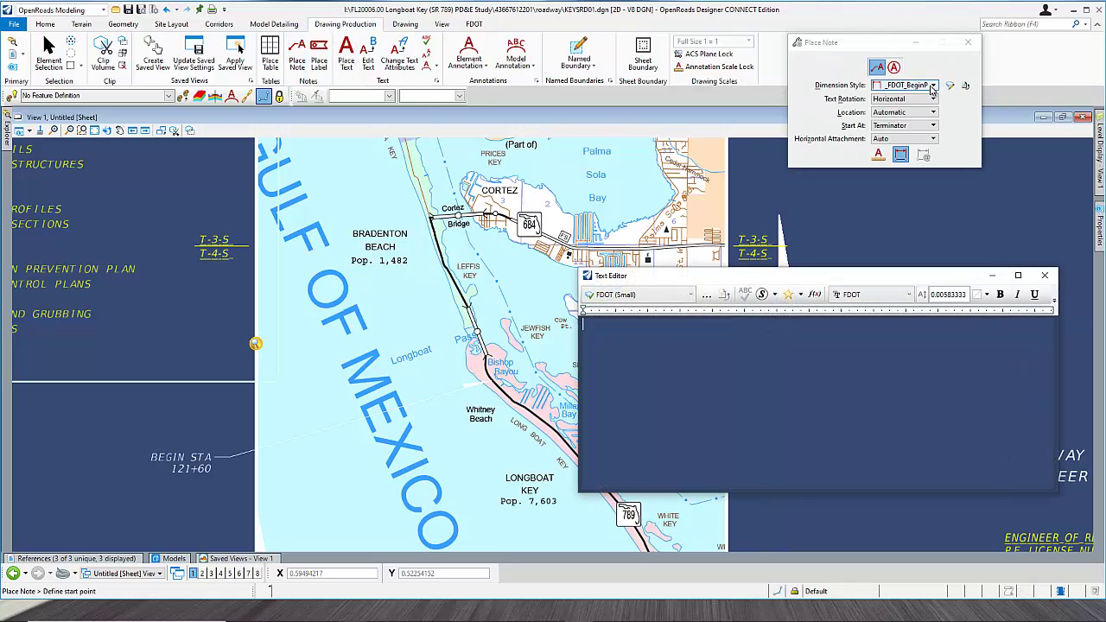
left_click(932, 85)
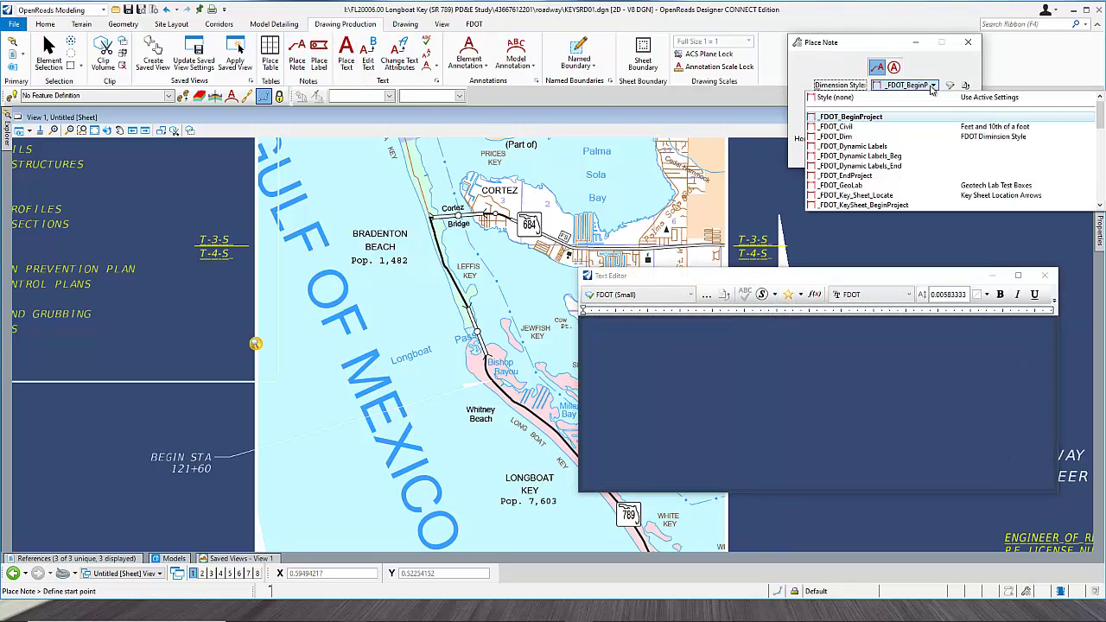
left_click(861, 180)
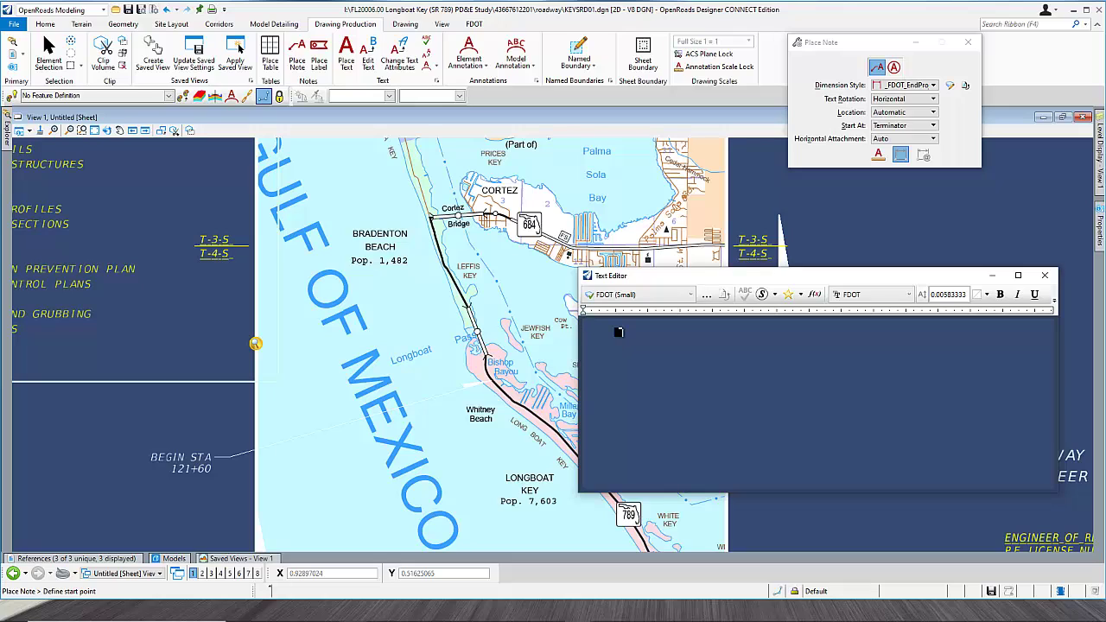
type("EM")
type("D PROJECT")
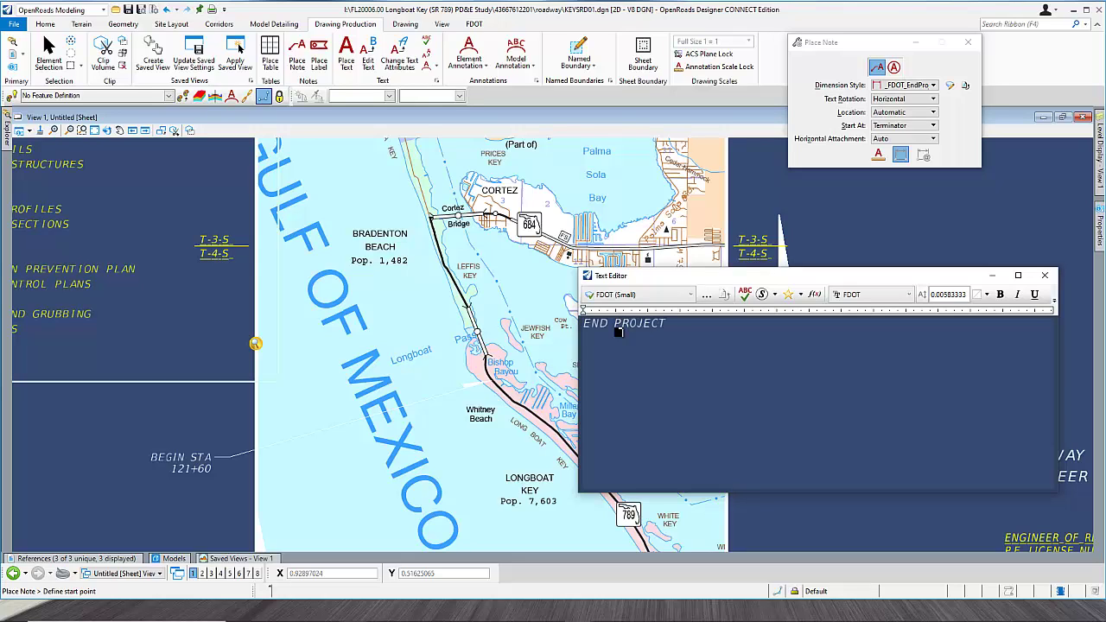
type("STA 172+00")
left_click_drag(804, 275, 764, 349)
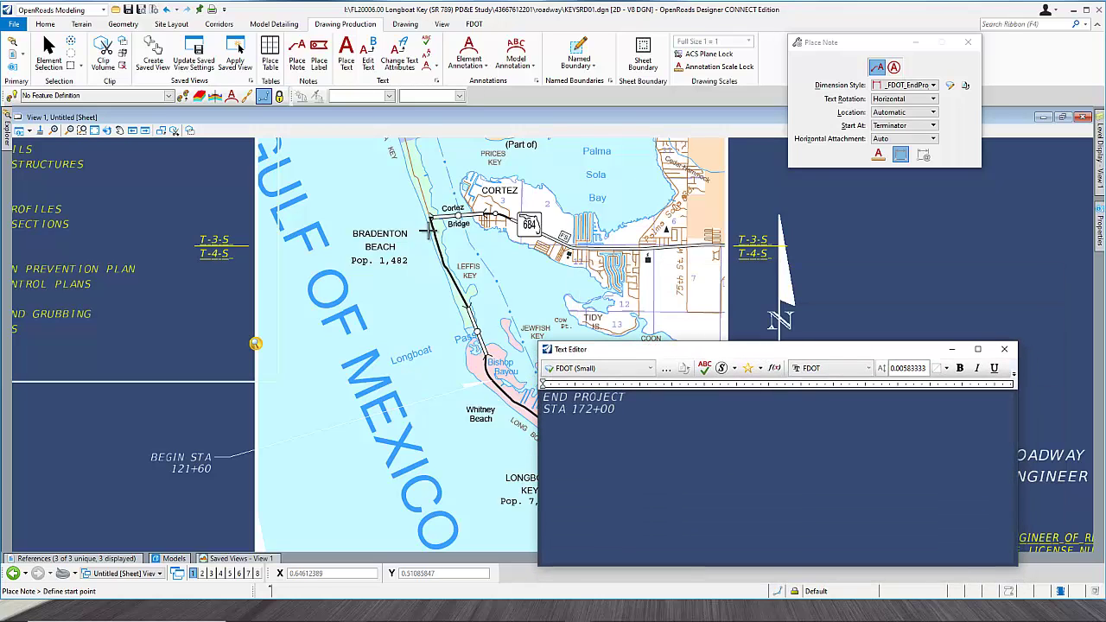
Step: Place the end project note with its leader on the route near Leffis Key and its text east of the location map
left_click(461, 292)
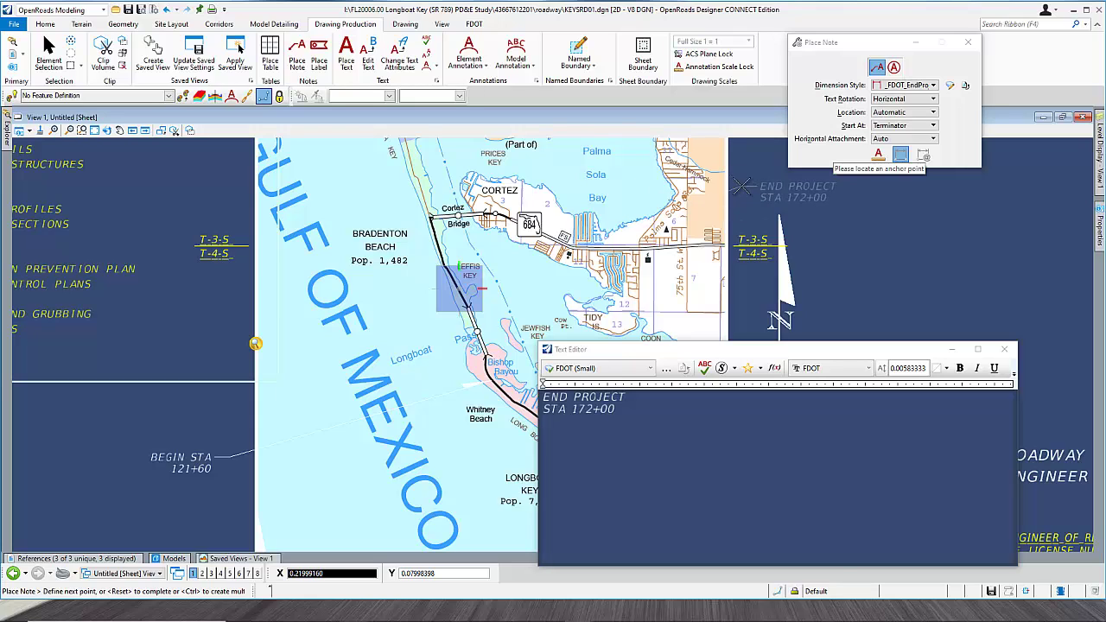
left_click(740, 186)
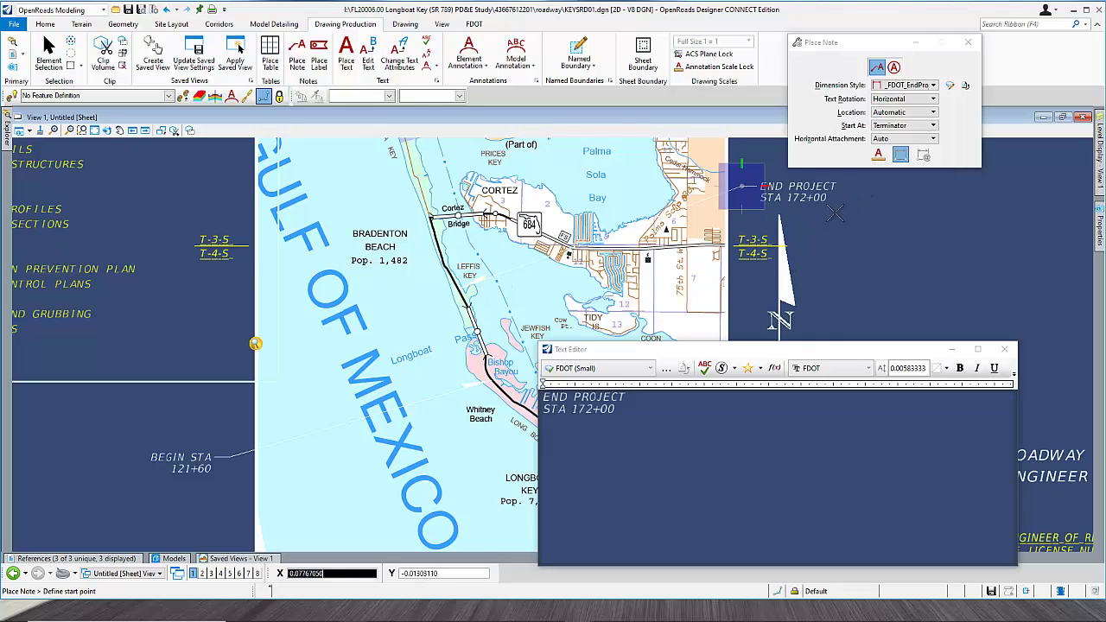
right_click(829, 248)
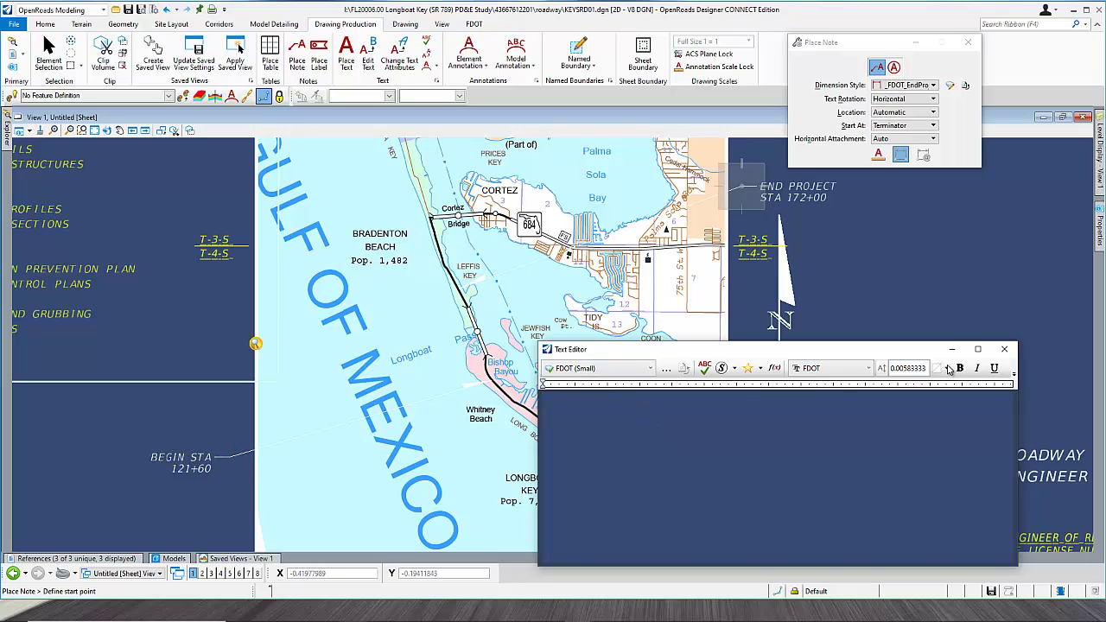
Step: Edit the begin station note's text to read BEGIN PROJECT over STA 121+60
left_click(1006, 350)
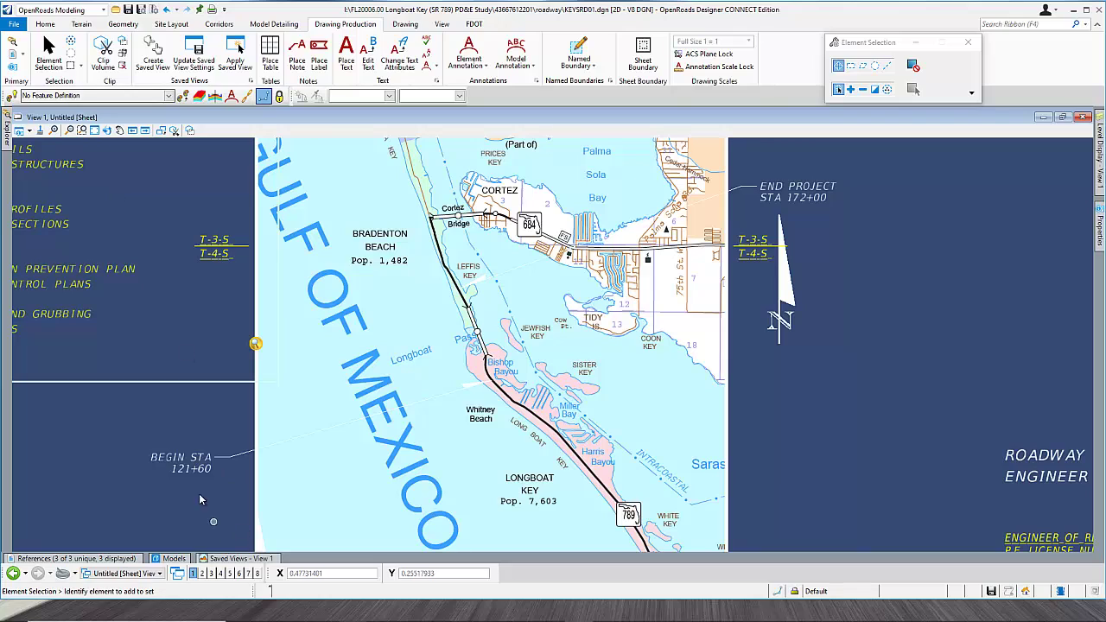
left_click(369, 55)
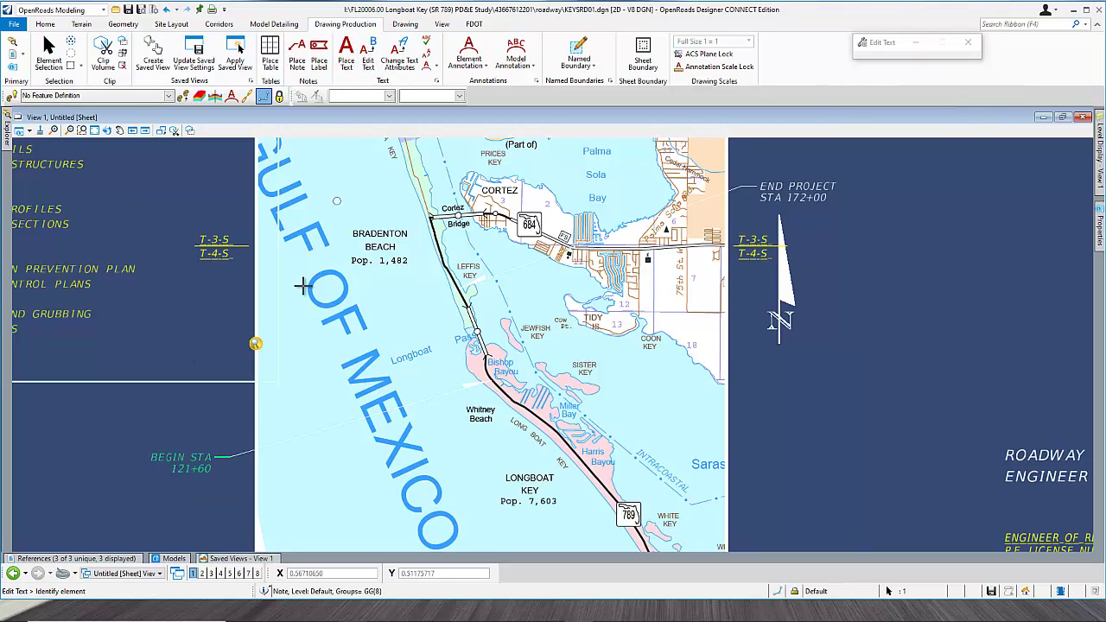
left_click(179, 458)
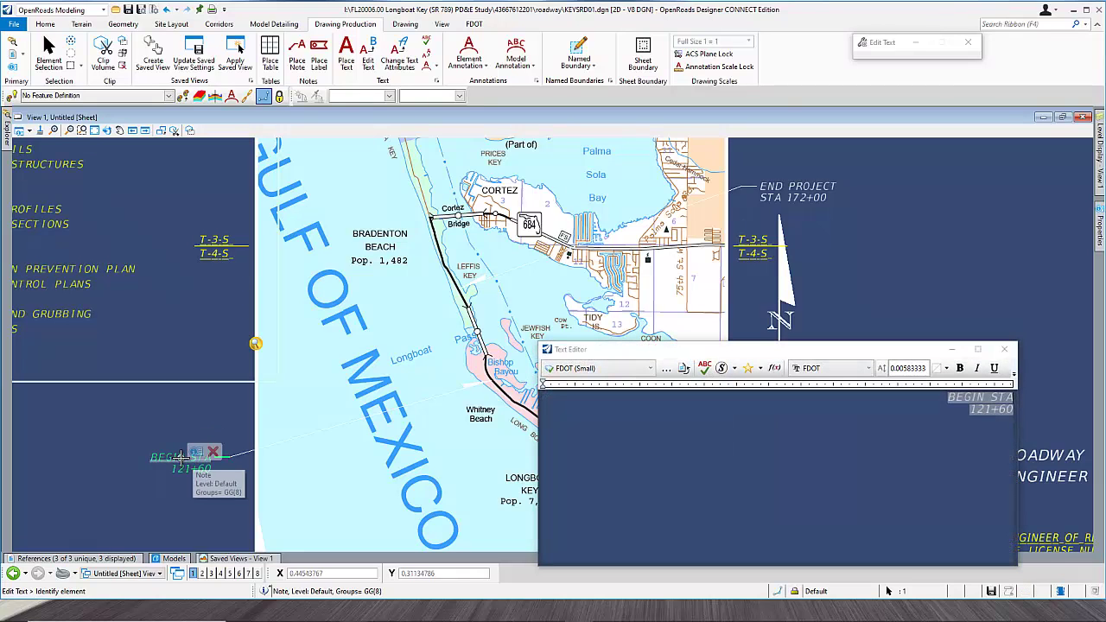
left_click(985, 398)
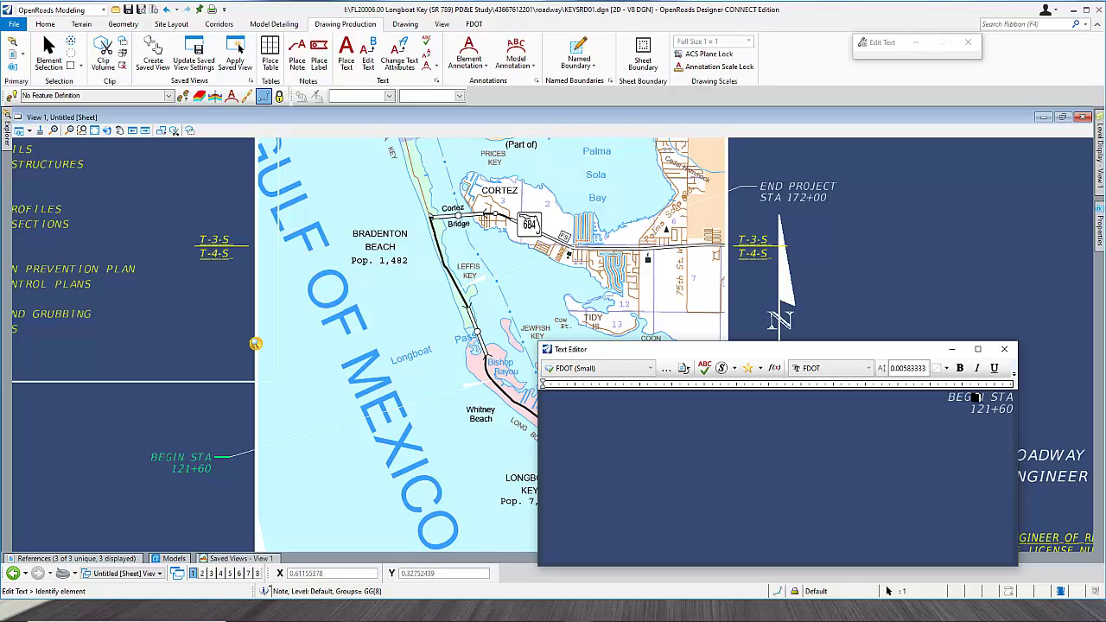
key("Return")
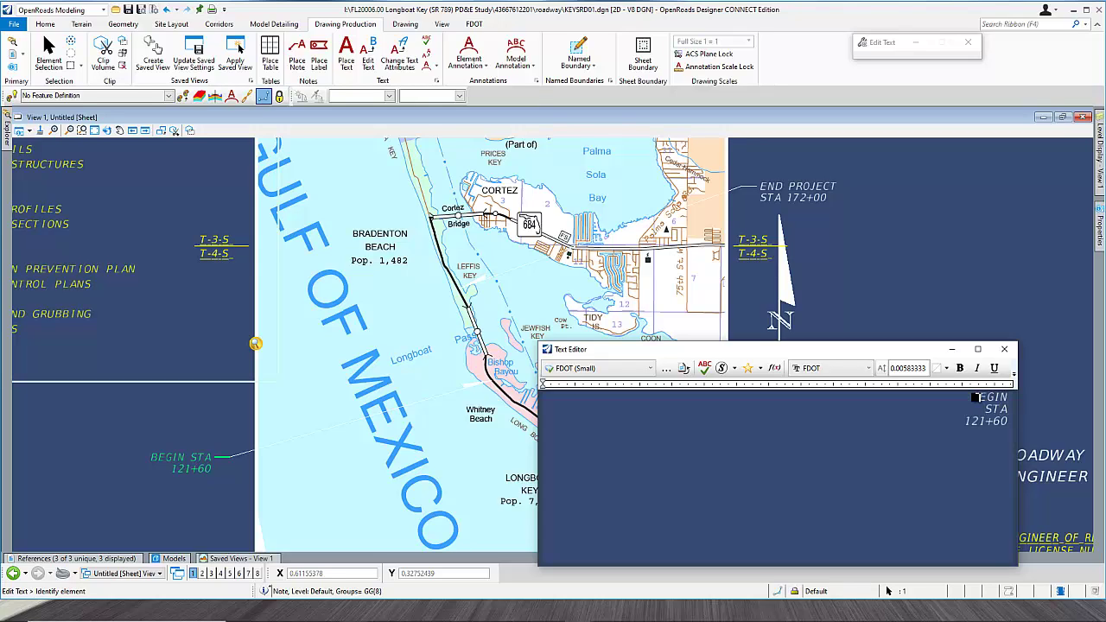
key("Delete")
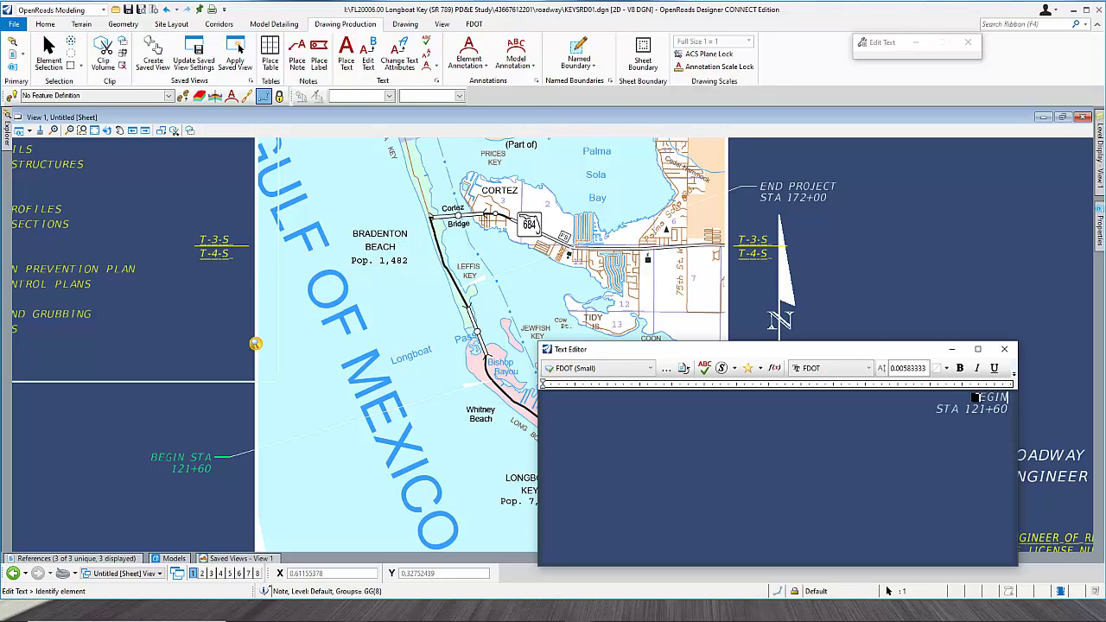
type("P")
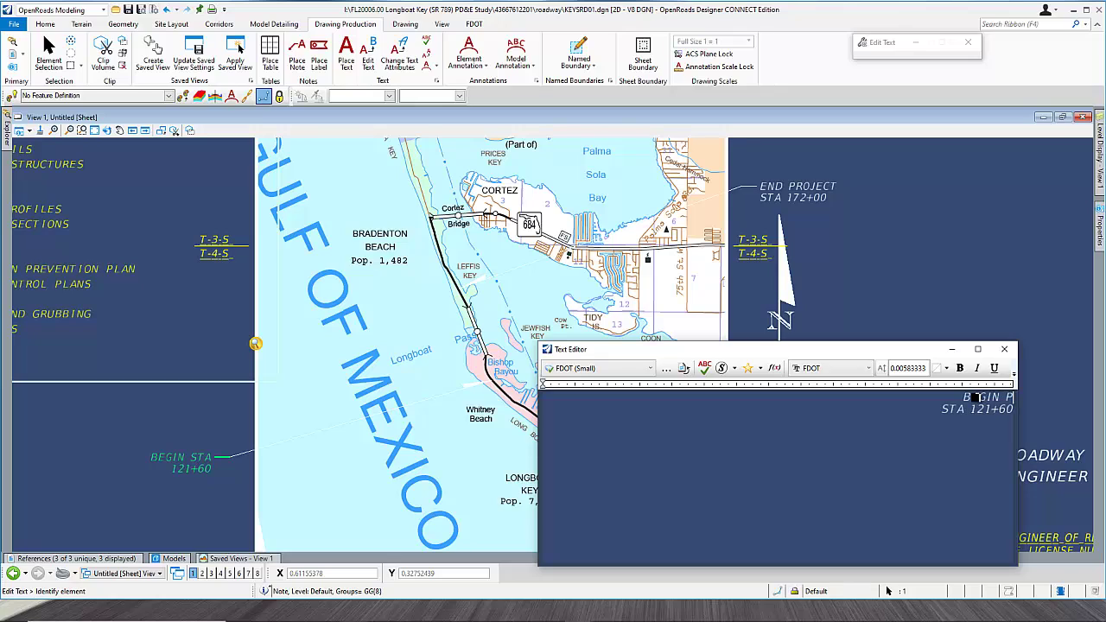
type("ROJECT")
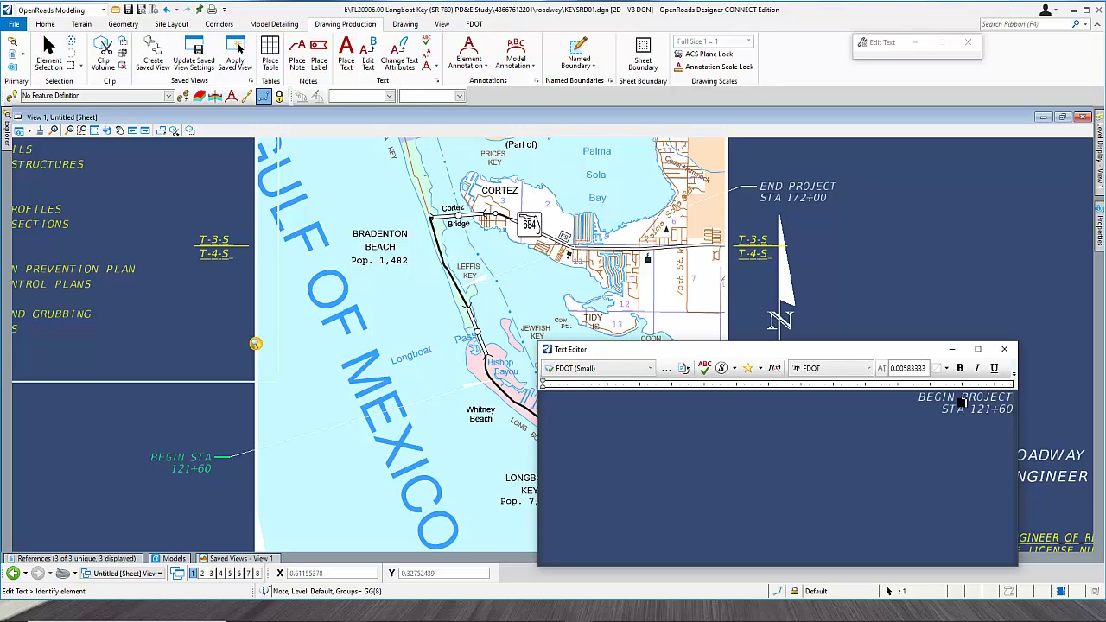
left_click(205, 460)
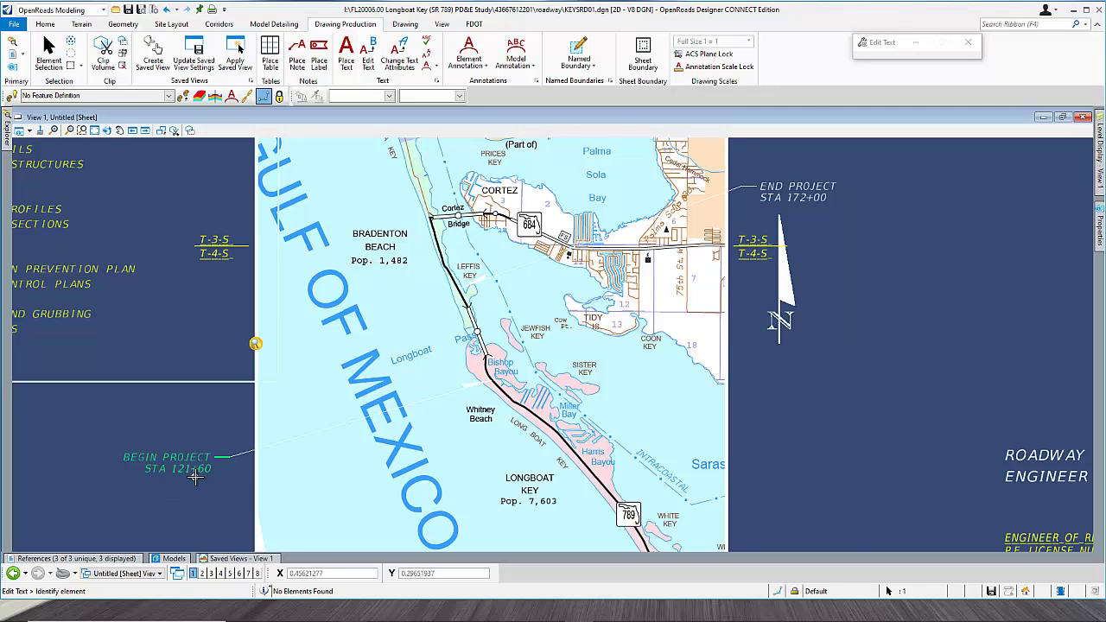
key("Escape")
Step: Set the color of the BEGIN PROJECT note's leader line to 241
left_click(246, 456)
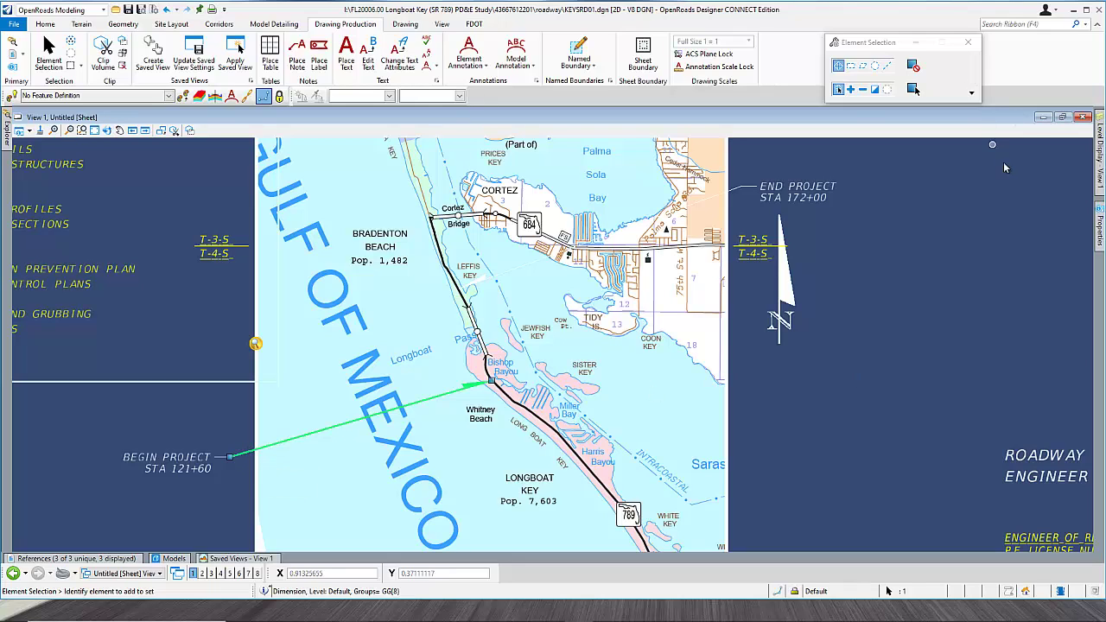
left_click(1100, 226)
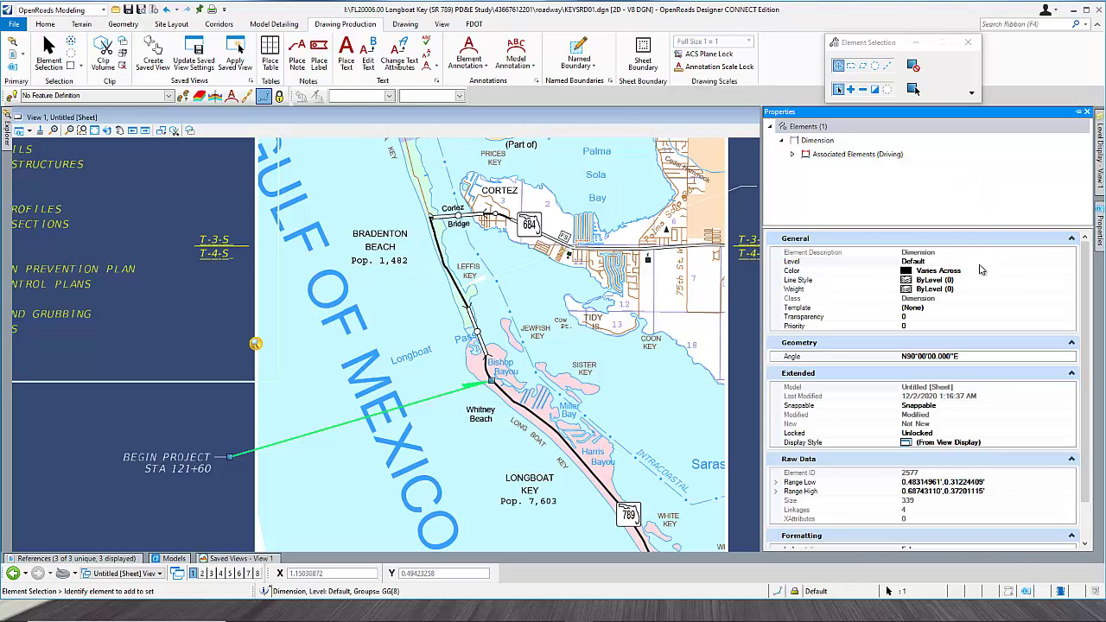
left_click(931, 271)
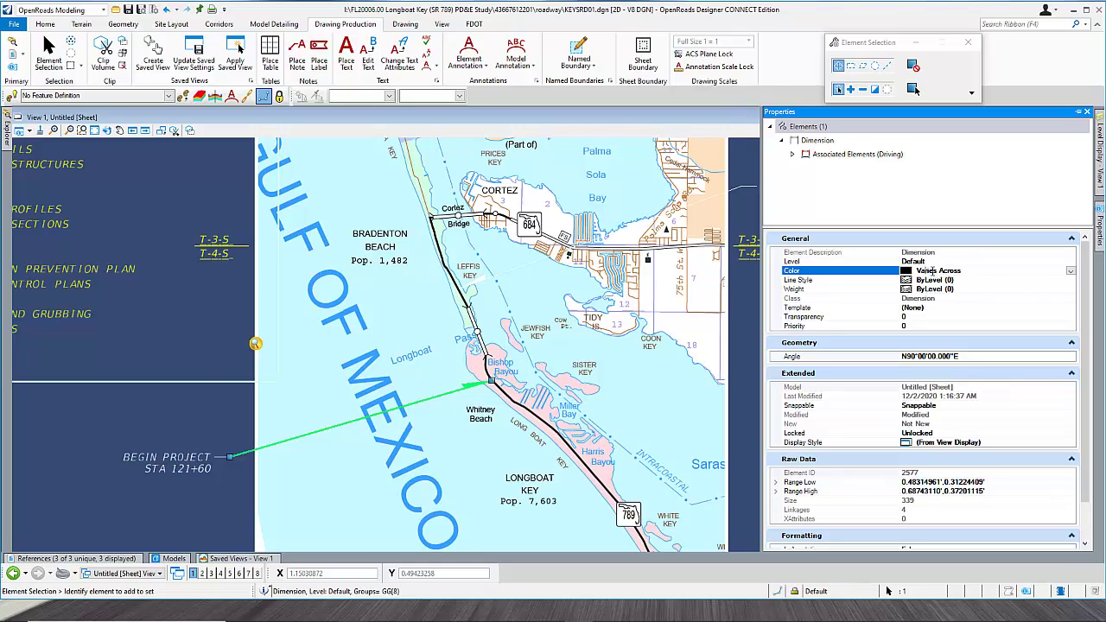
left_click(1071, 271)
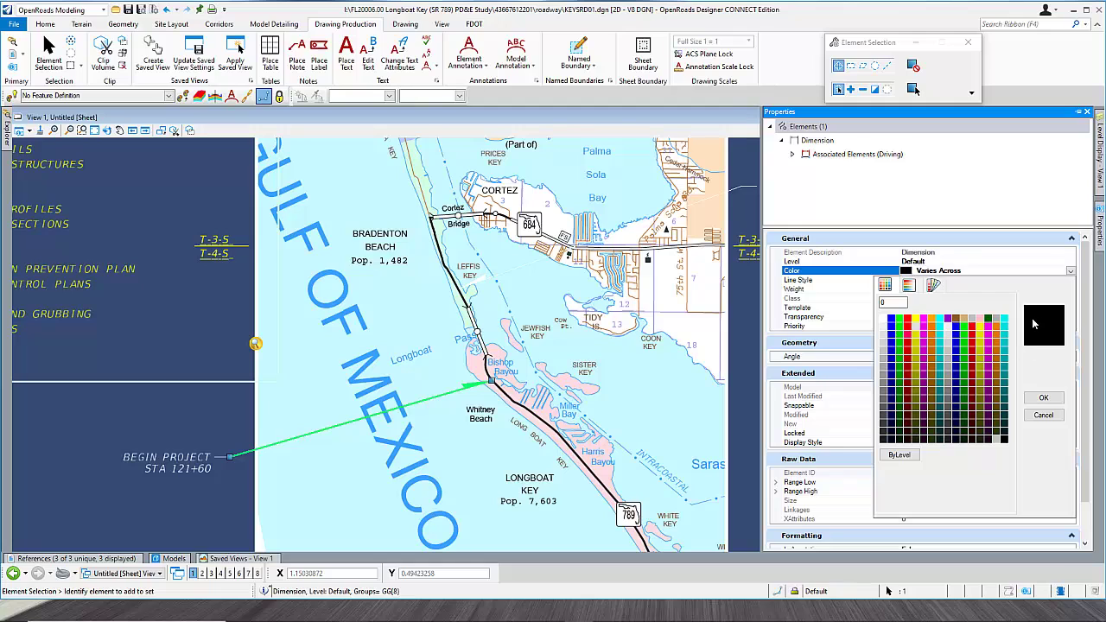
left_click(1002, 440)
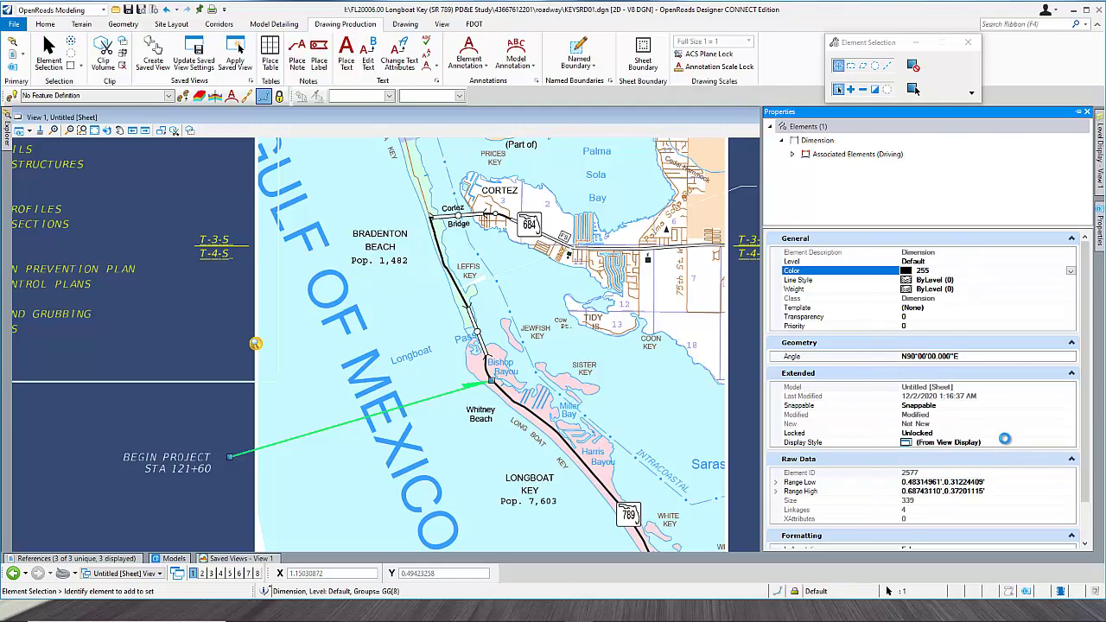
left_click(1071, 272)
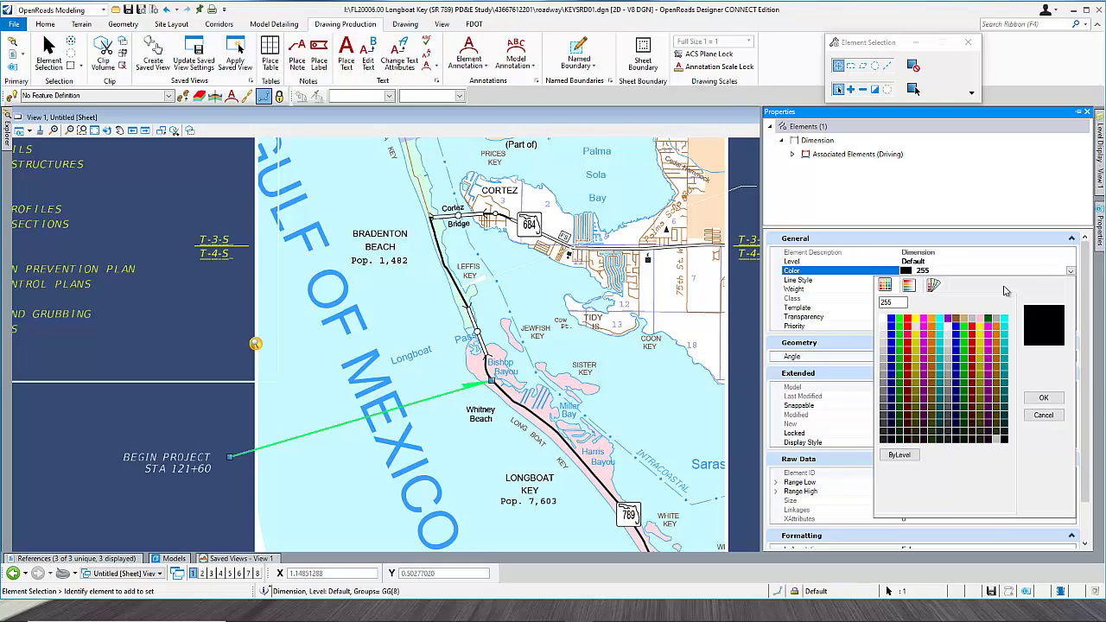
left_click(890, 435)
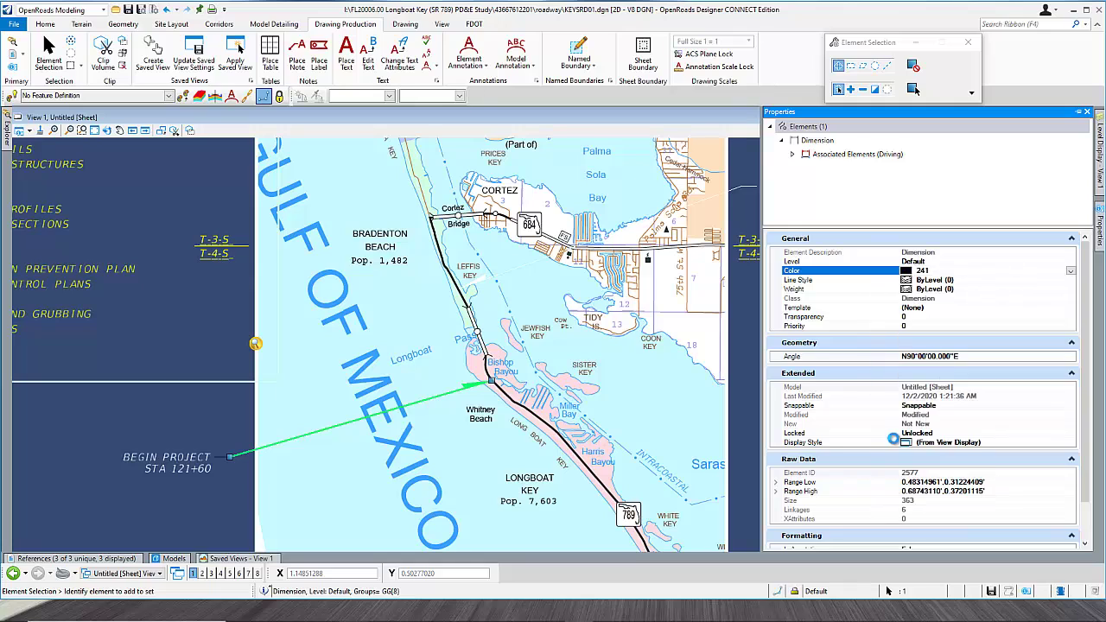
left_click(190, 425)
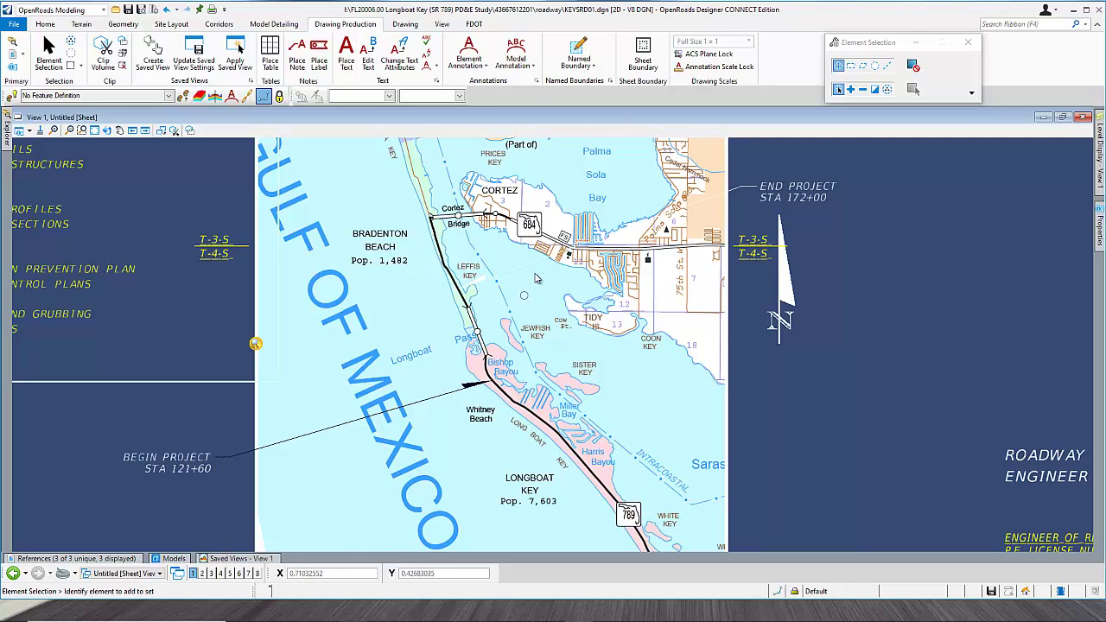
Step: Set the color of the END PROJECT note's leader line to 241
left_click(739, 191)
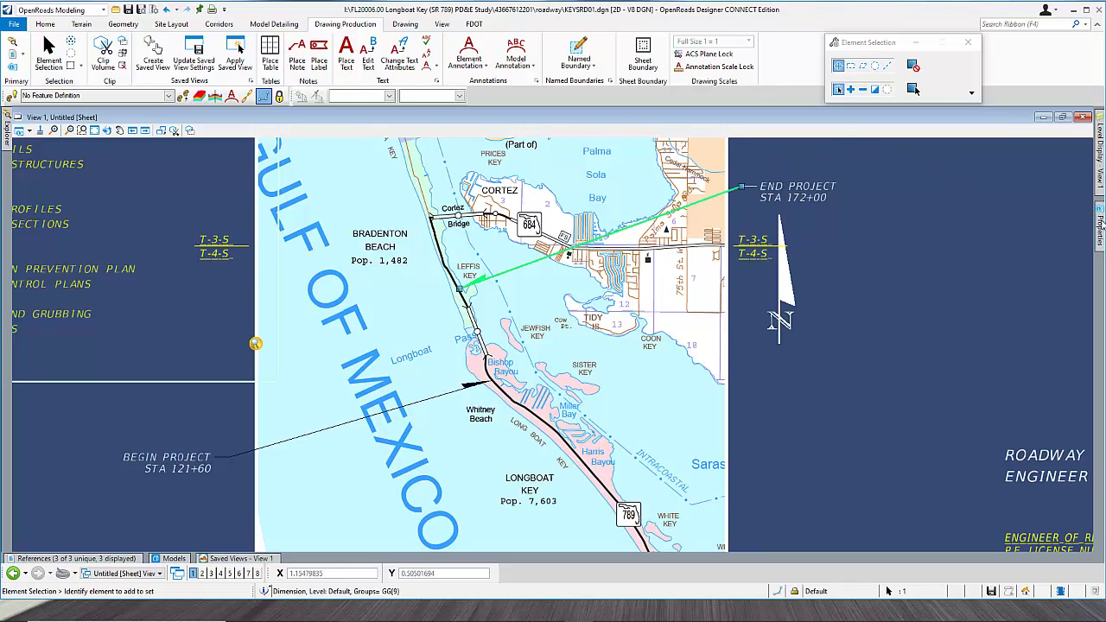
mouse_move(1100, 229)
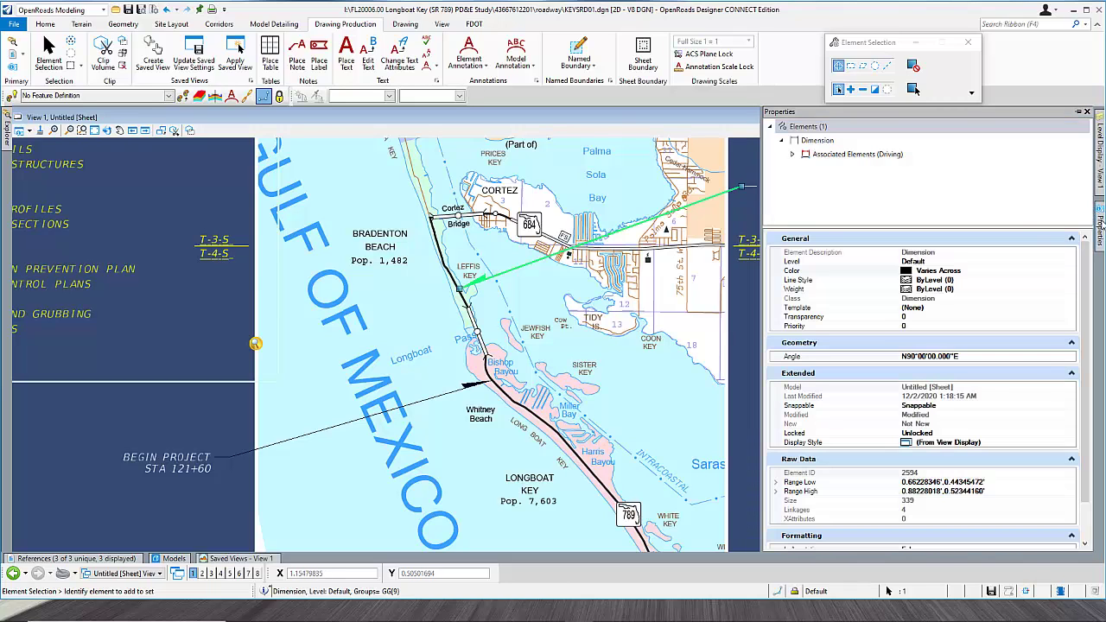
left_click(937, 270)
left_click(1071, 272)
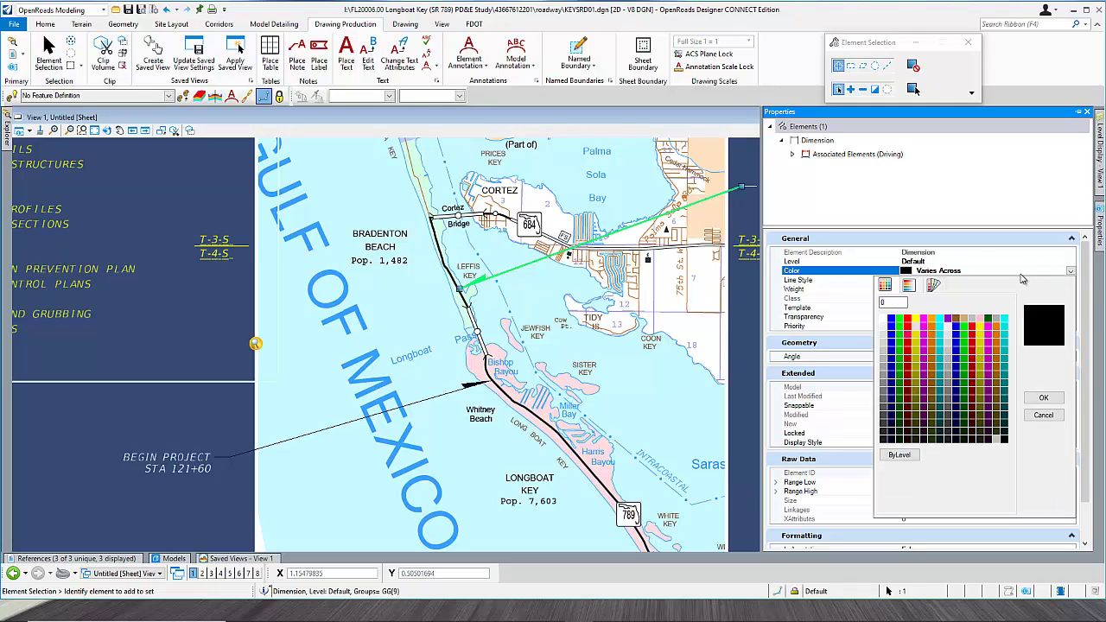
left_click(892, 435)
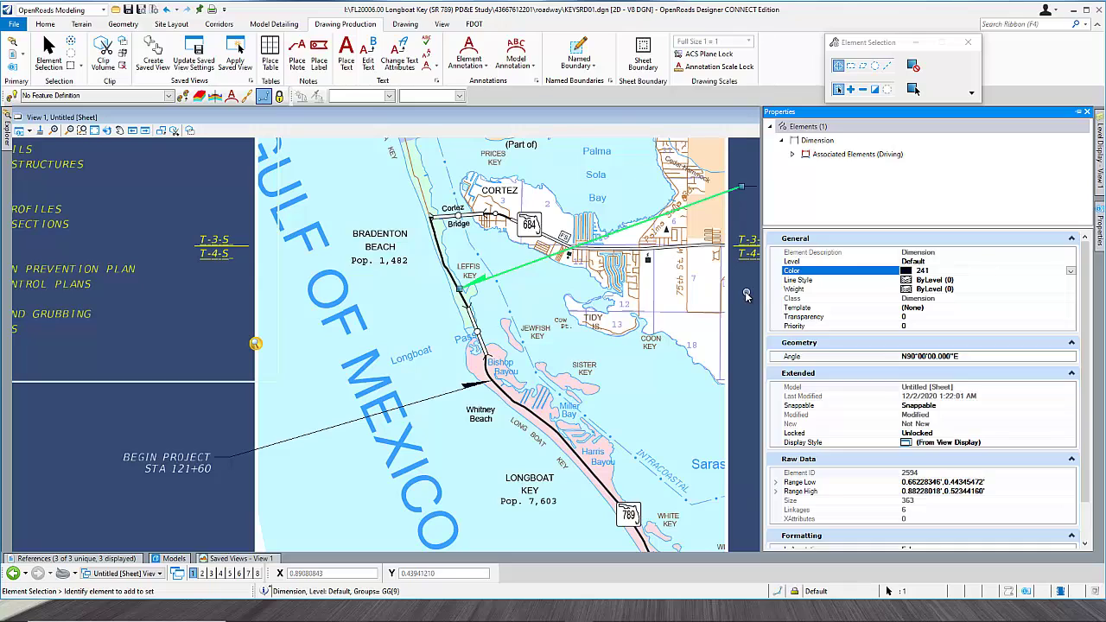
left_click(746, 296)
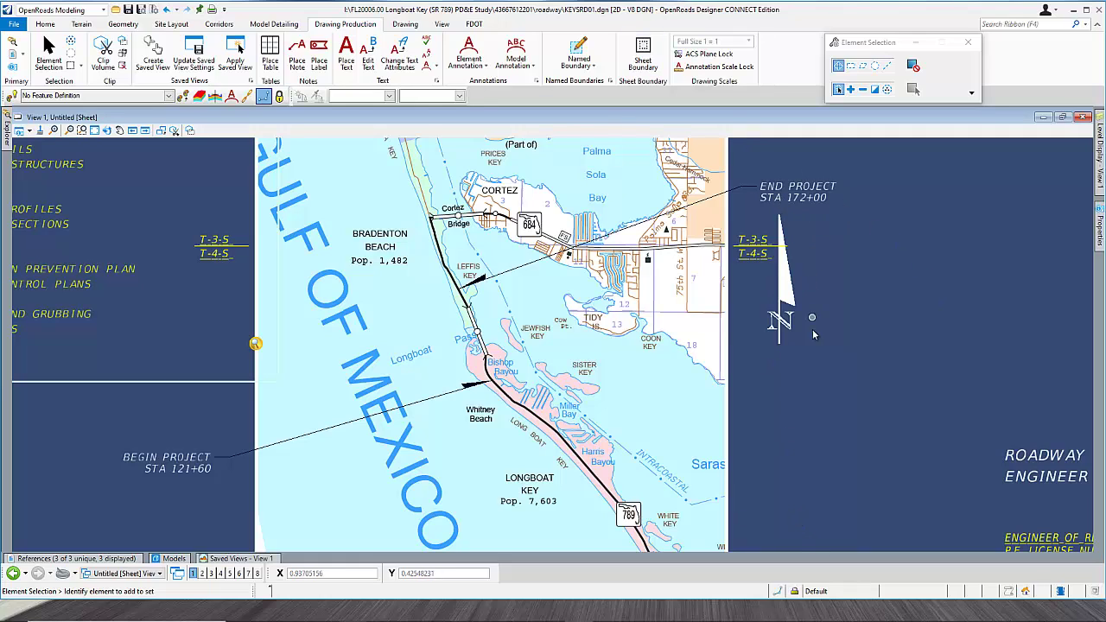
Step: Keep the Explorer pinned open, expand the project's sheet index and make the index editable
scroll(876, 355, "down", 2)
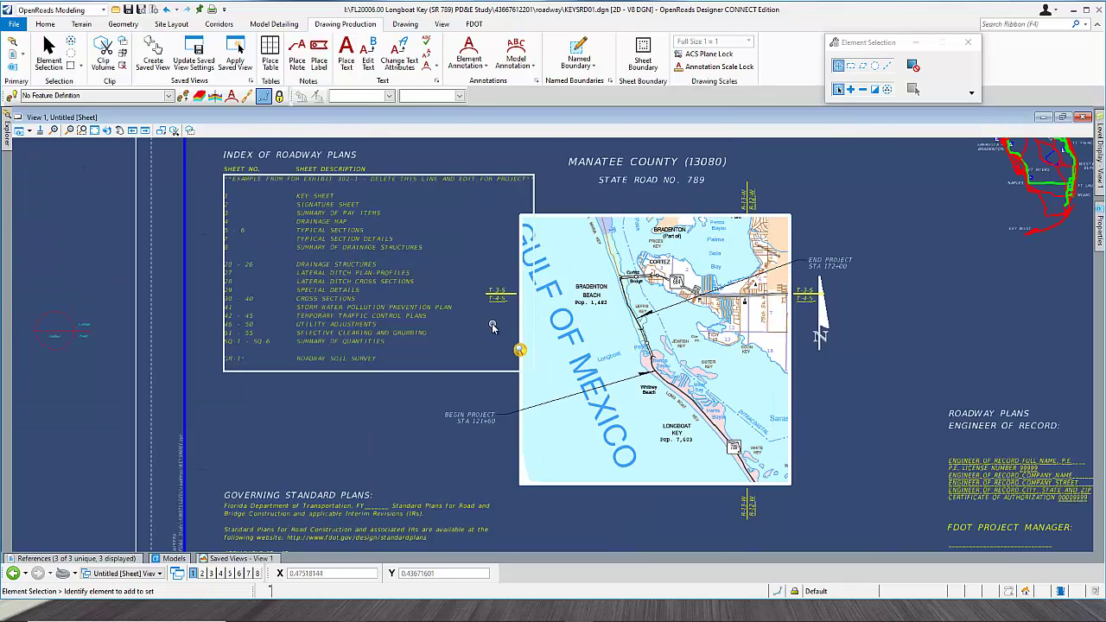
scroll(492, 324, "down", 2)
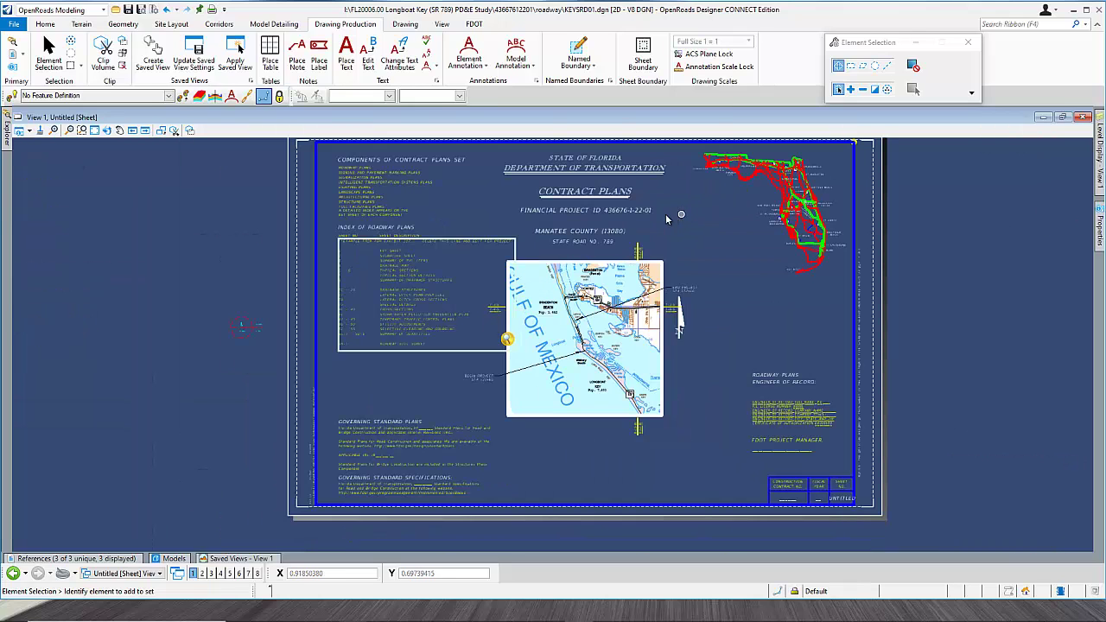
left_click(6, 129)
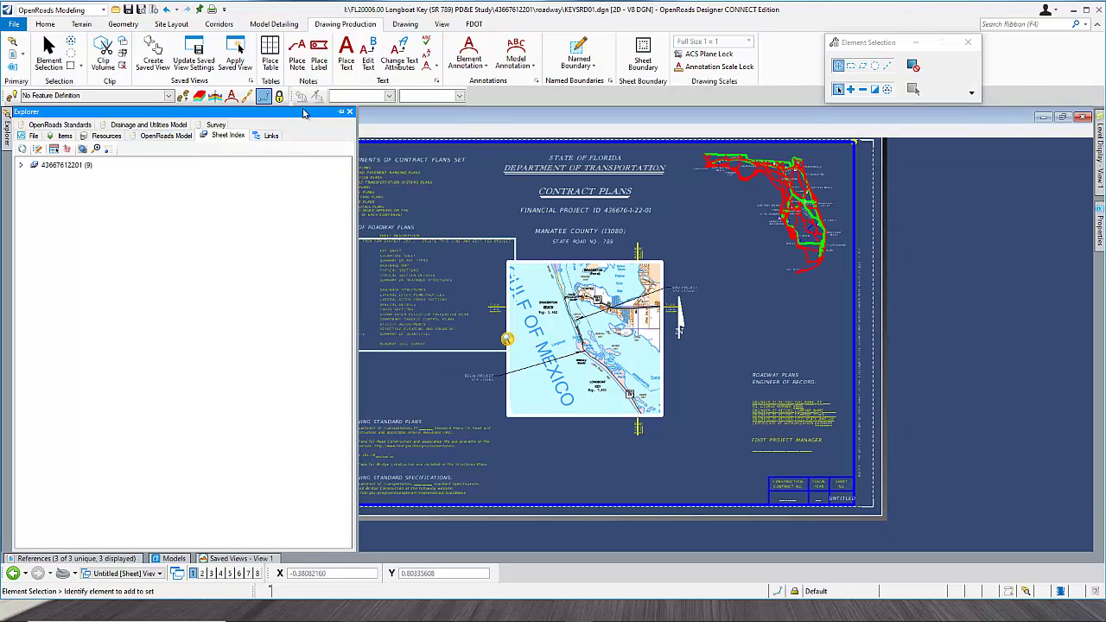
left_click(342, 111)
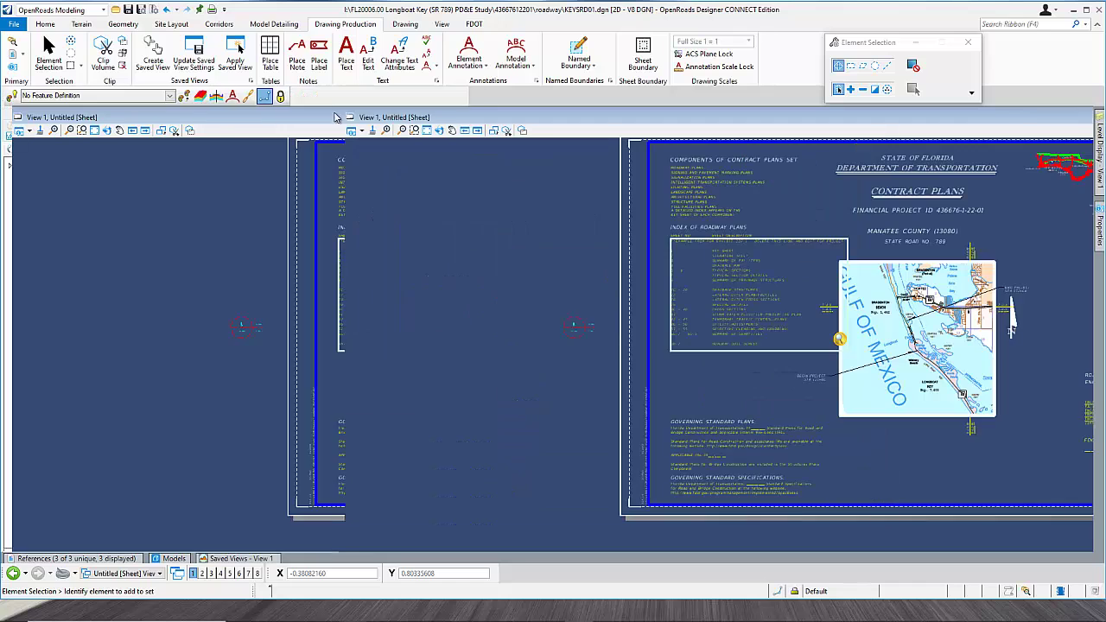
left_click(11, 165)
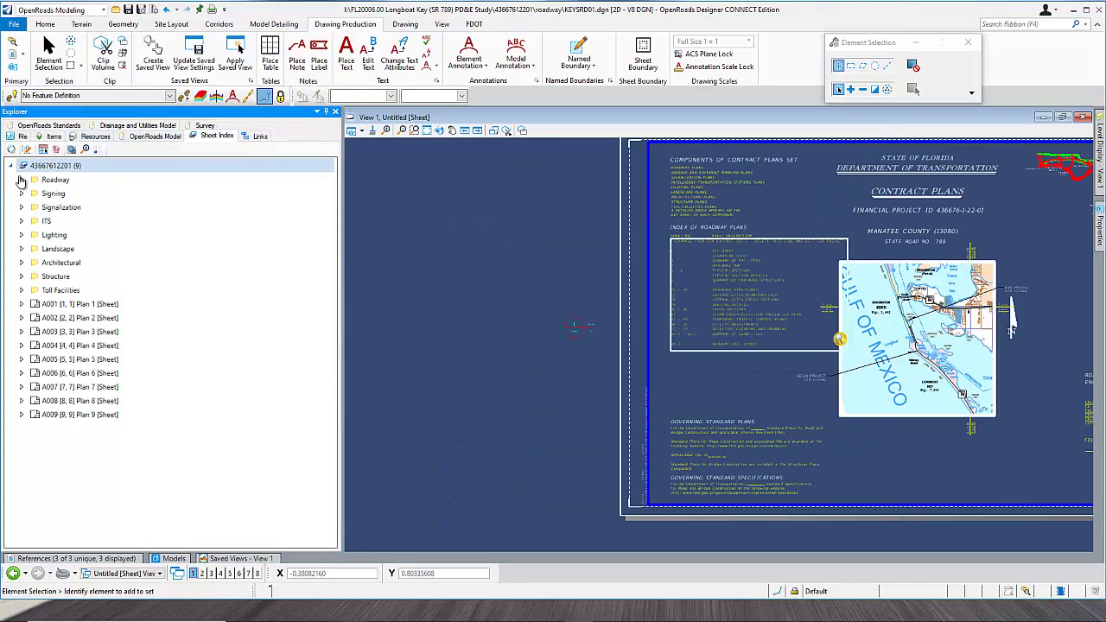
left_click(27, 150)
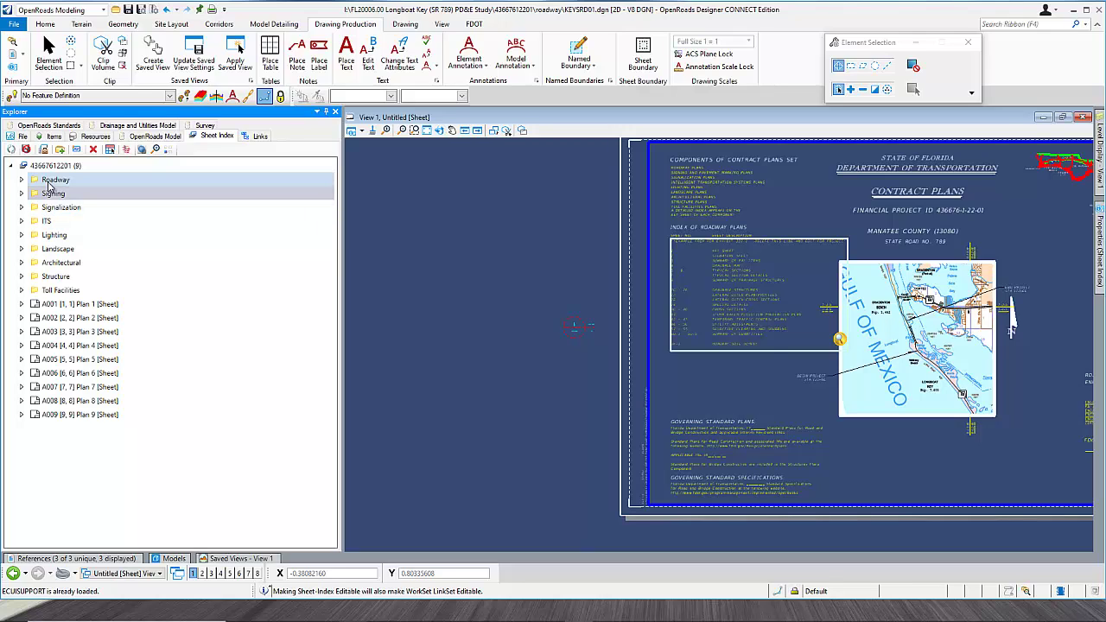
left_click(26, 193)
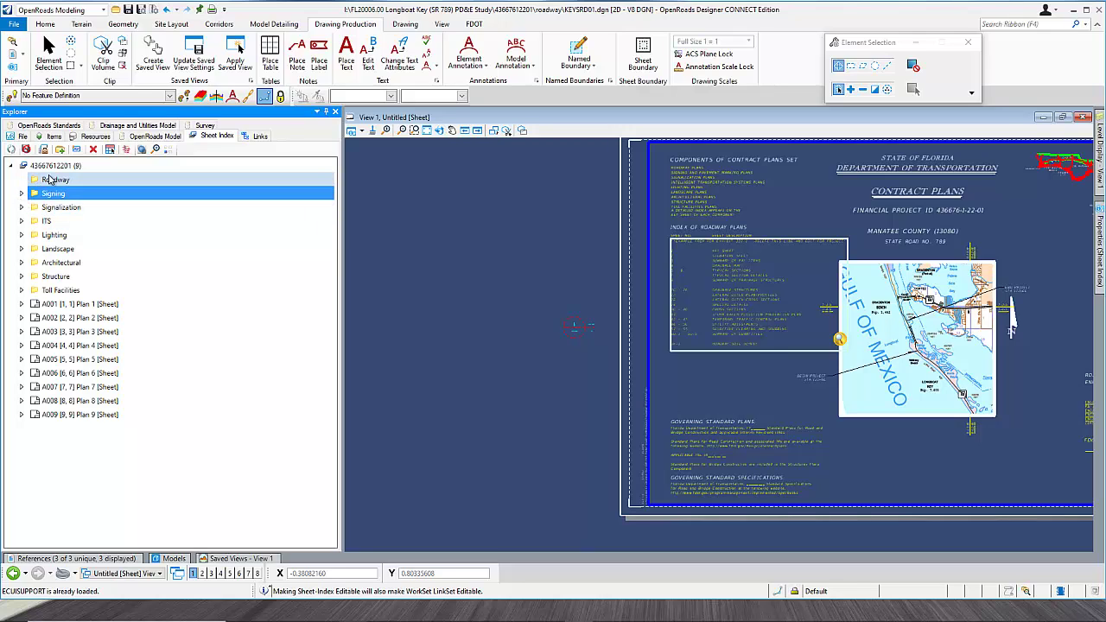
Step: Add the Untitled [Sheet] model of KEYSRD01.dgn to the Roadway folder of the sheet index
left_click(173, 558)
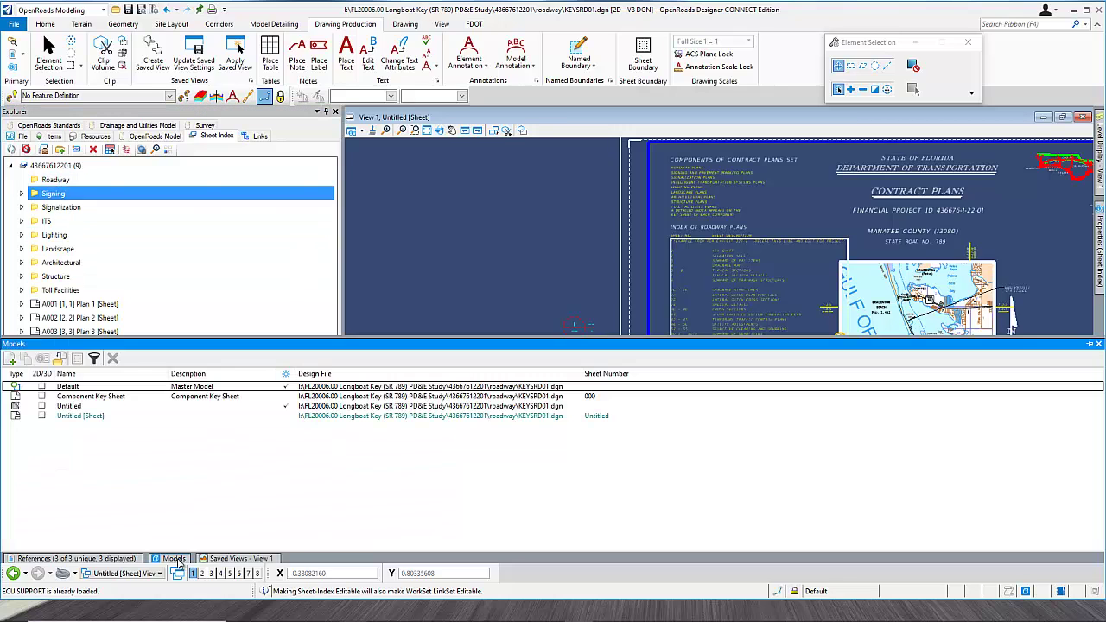
left_click(22, 418)
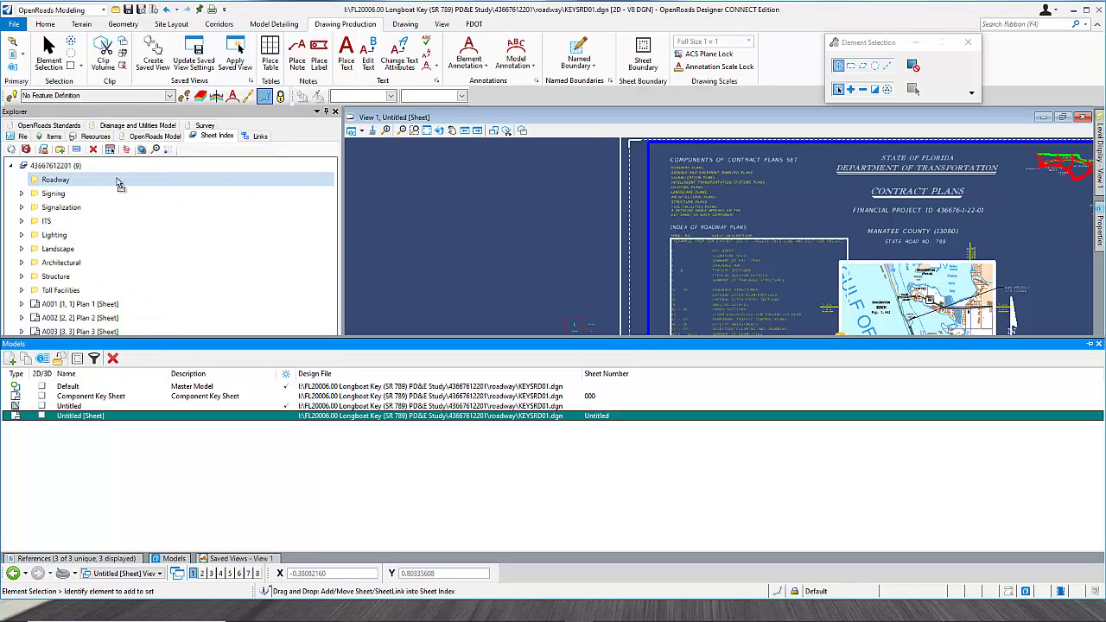
left_click_drag(118, 183, 102, 185)
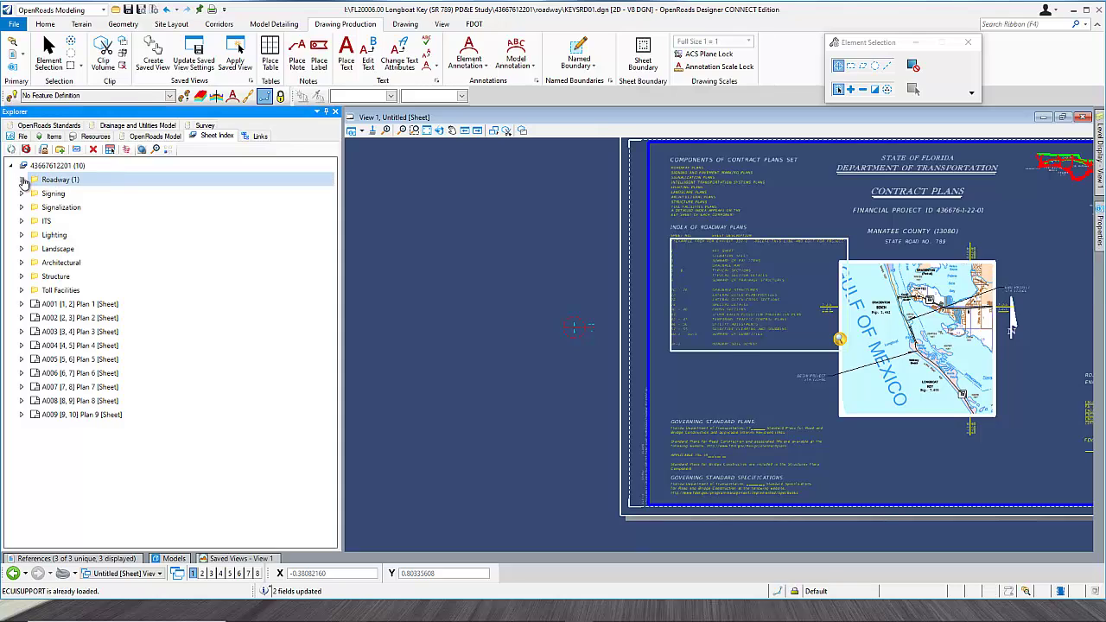
Step: Expand the Roadway folder in the sheet index down to the drawings under the Untitled [Sheet] entry
left_click(23, 181)
left_click(38, 194)
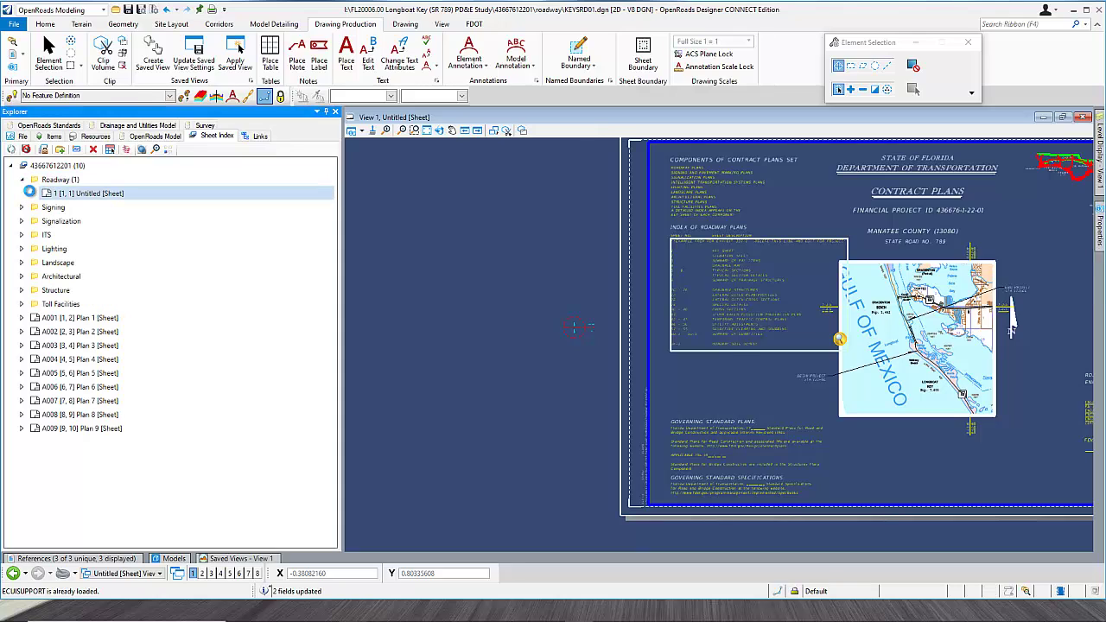
left_click(33, 194)
left_click(71, 208)
left_click(44, 208)
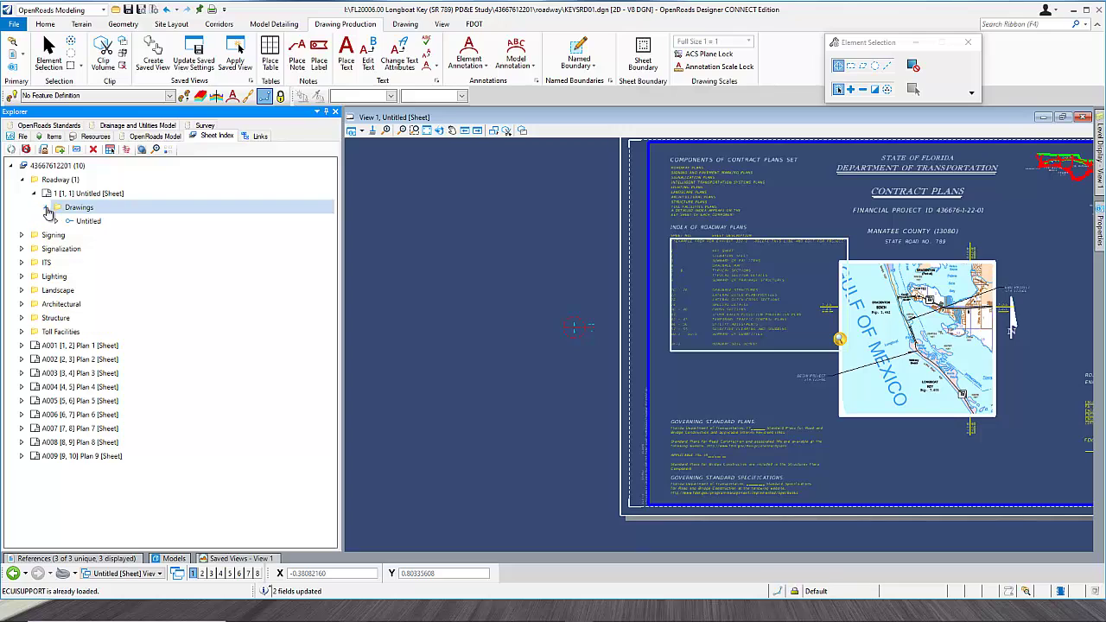
left_click(90, 221)
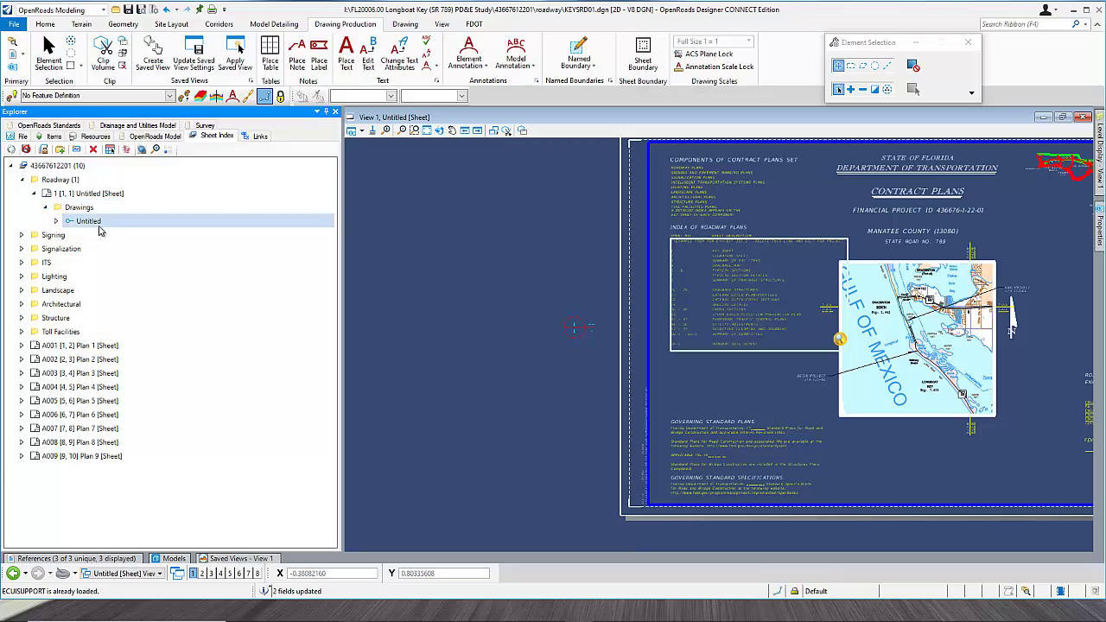
Step: Set the Explorer to auto-hide and examine the sheet number in the key sheet's lower-right title block
left_click(325, 113)
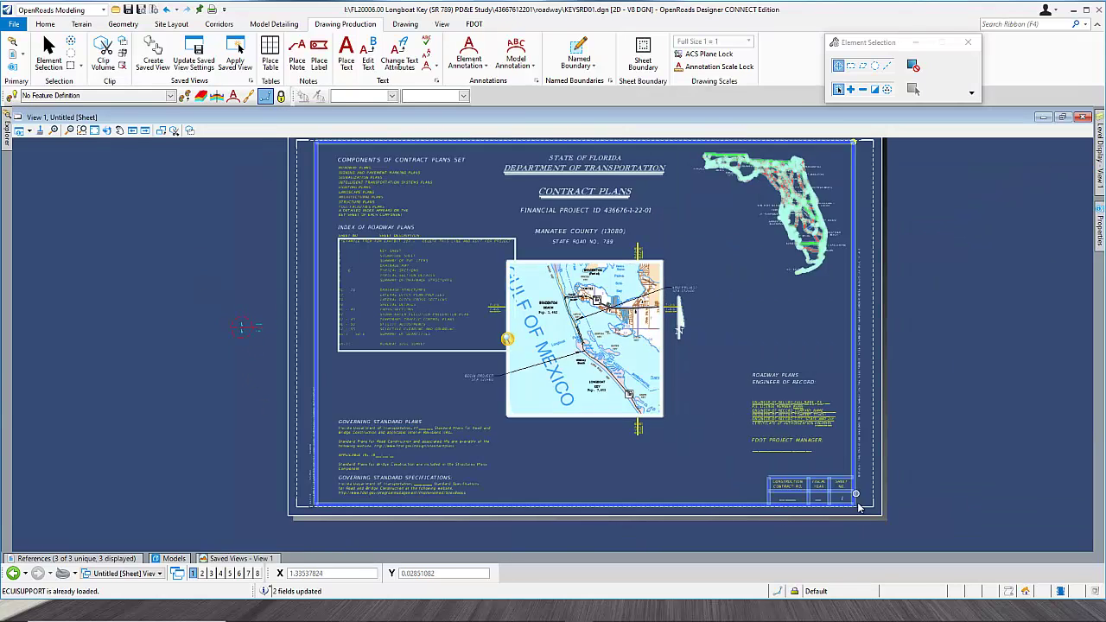
scroll(858, 508, "up", 1)
scroll(855, 503, "up", 2)
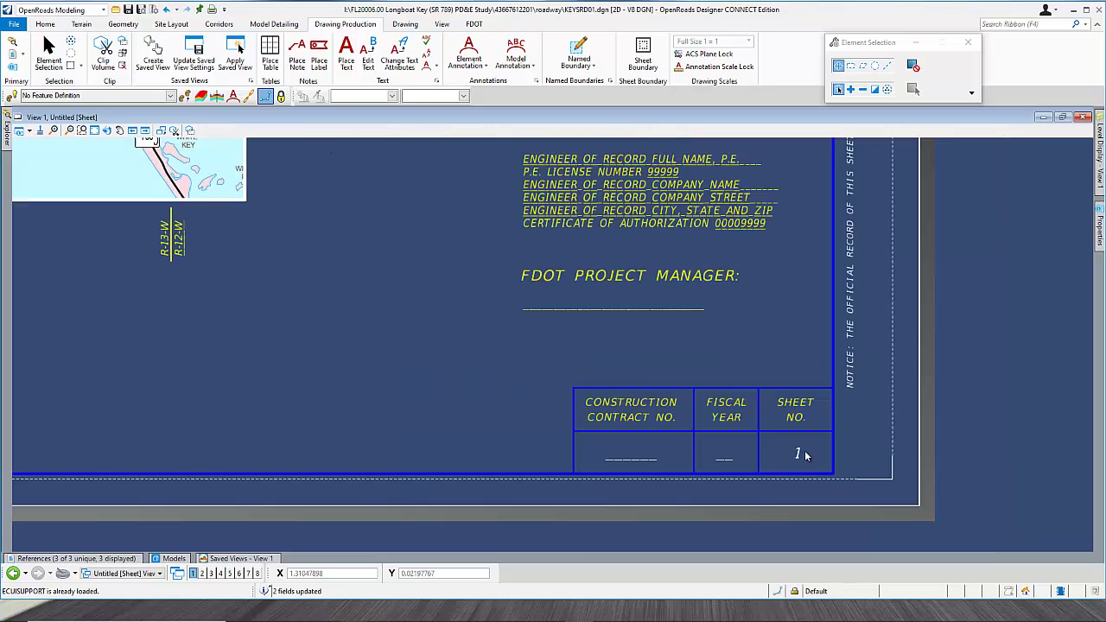
scroll(803, 451, "down", 1)
scroll(731, 435, "down", 2)
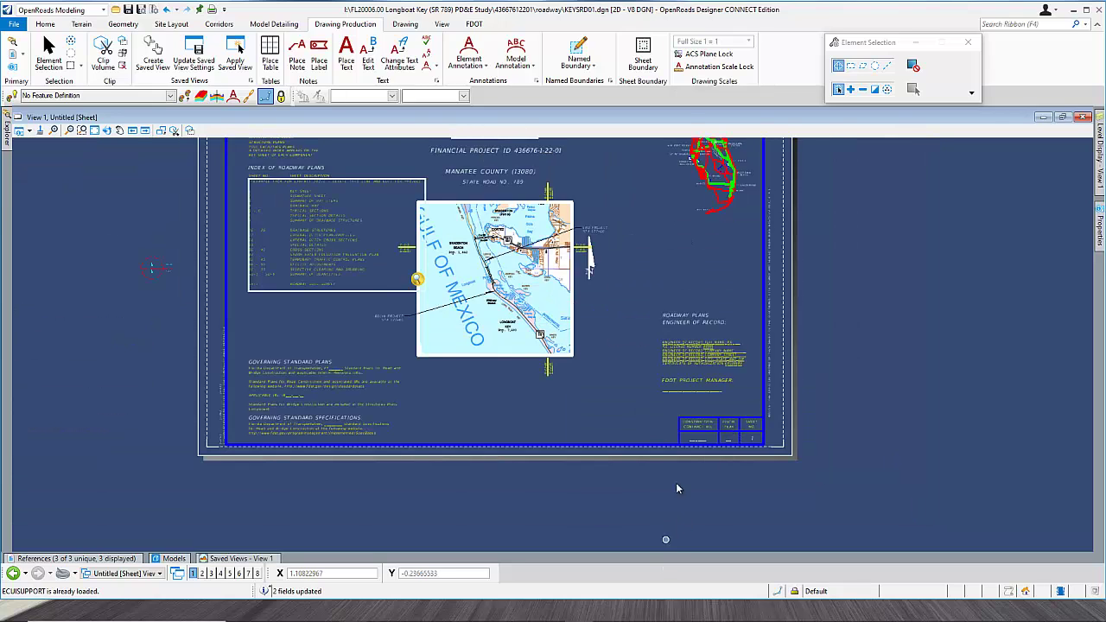
scroll(748, 439, "up", 2)
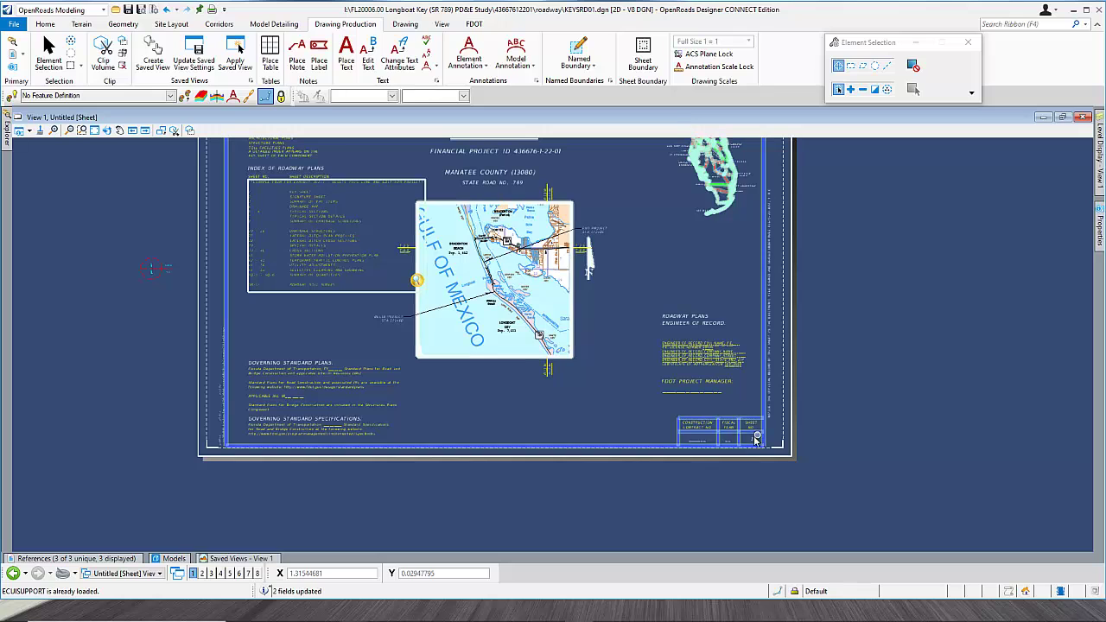
scroll(757, 439, "down", 2)
scroll(696, 271, "up", 2)
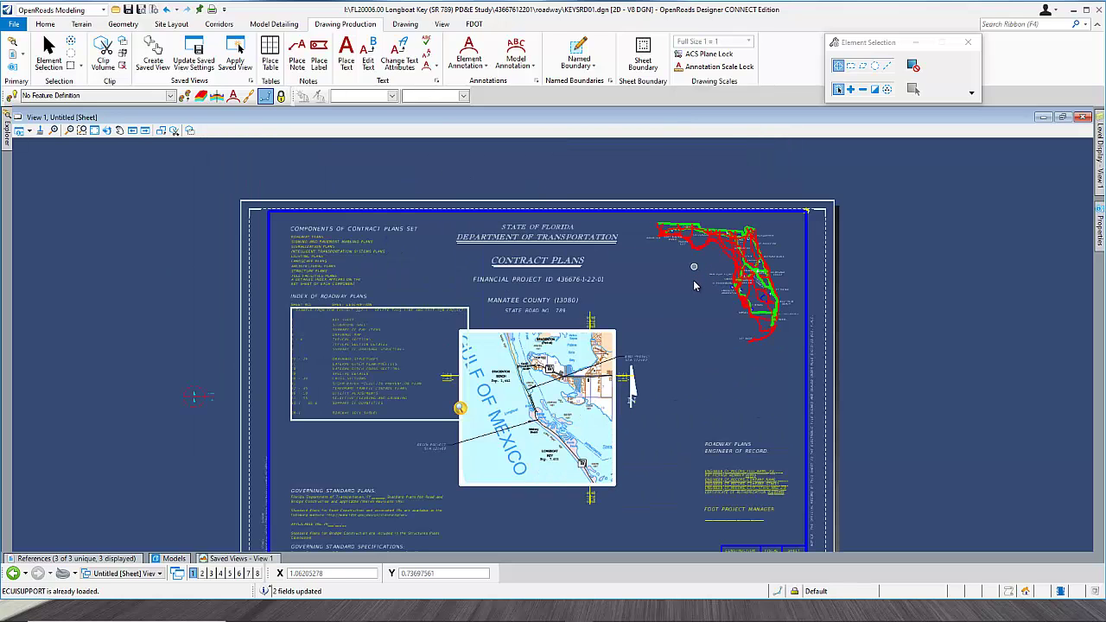
scroll(738, 451, "down", 2)
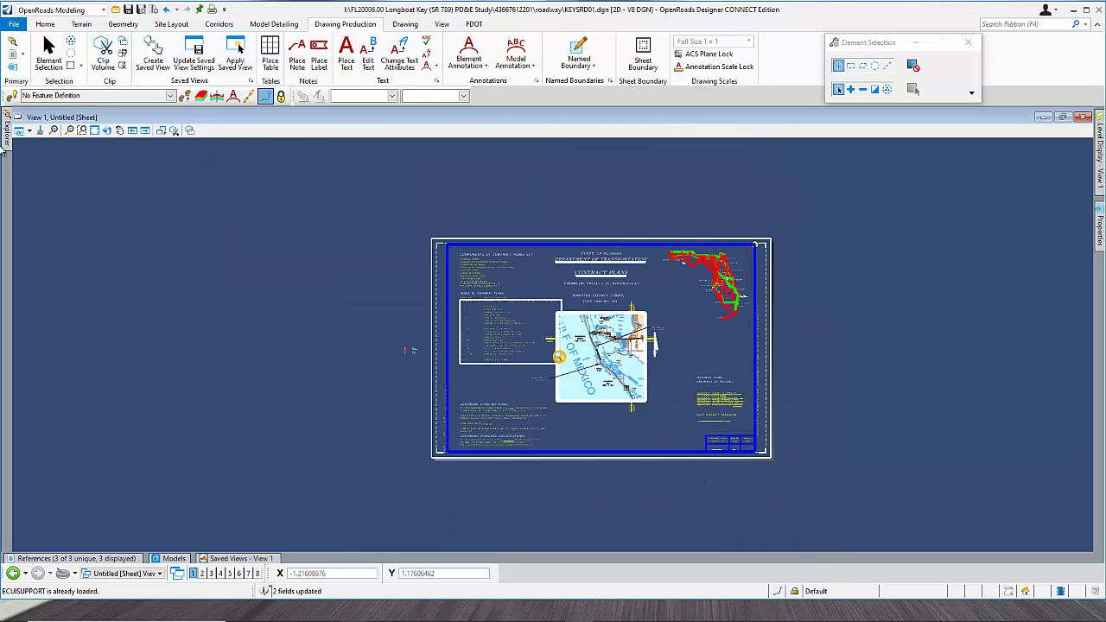
Step: Make the project's sheet index read-only again and return to the key sheet
mouse_move(6, 141)
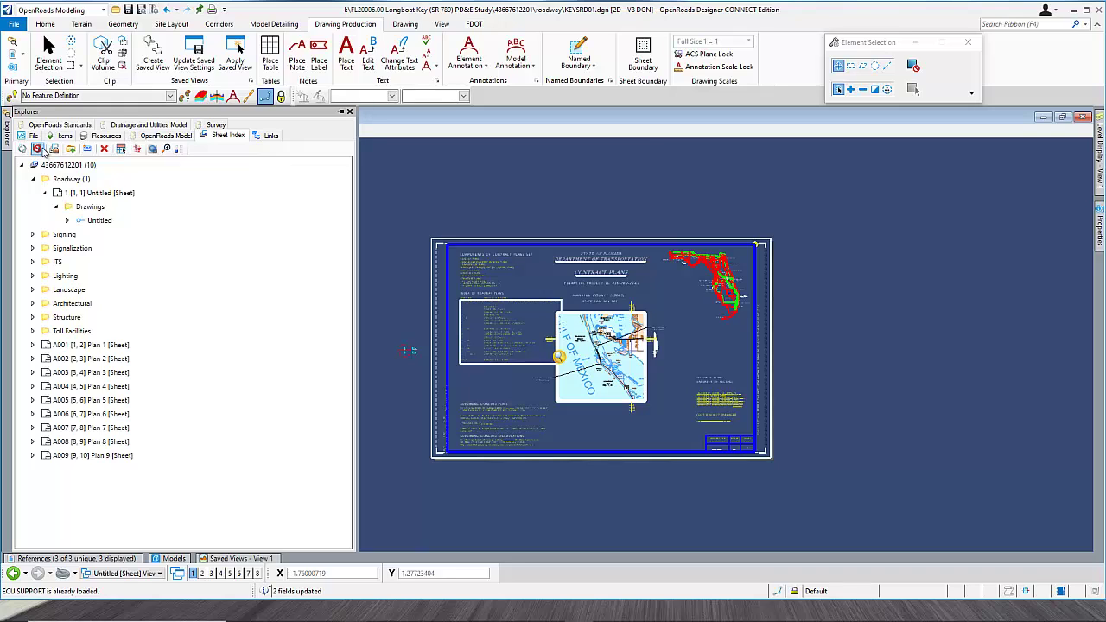
left_click(97, 221)
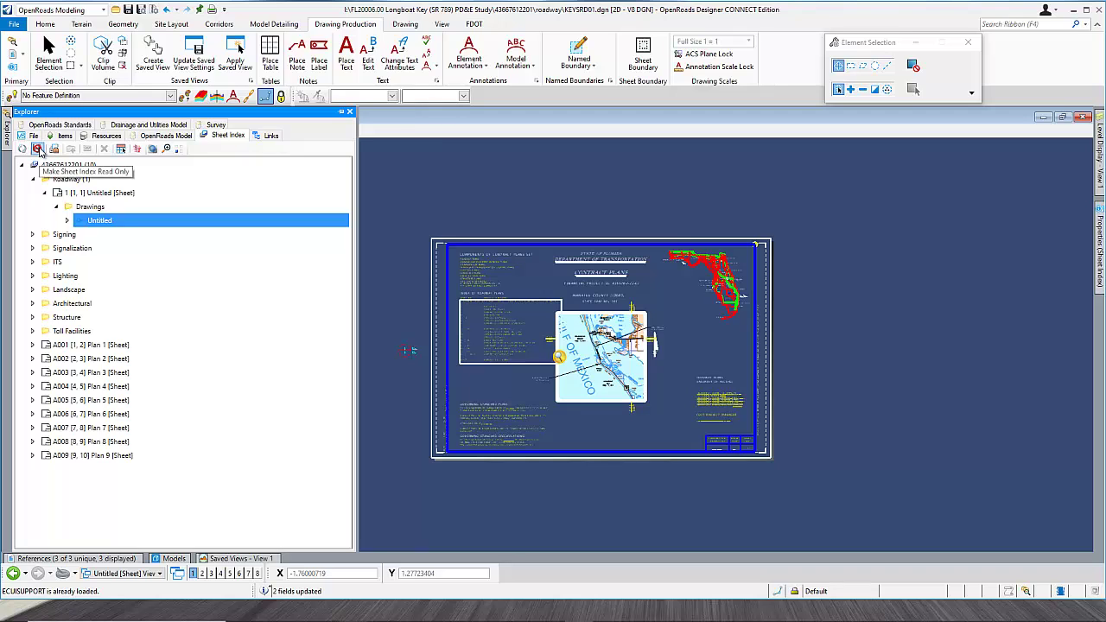
left_click(37, 149)
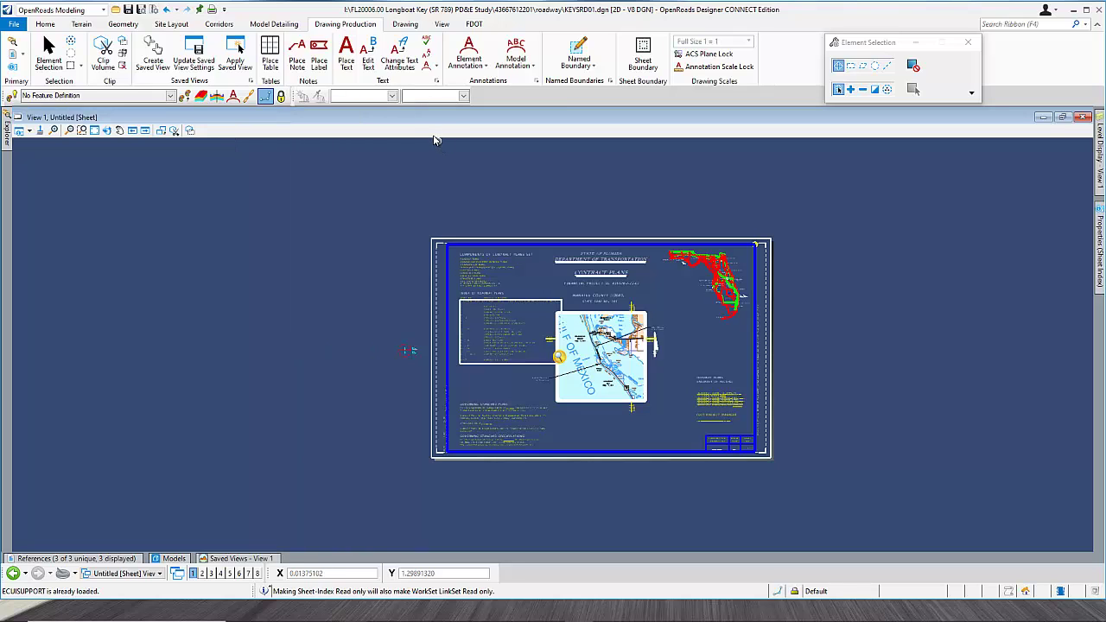
scroll(696, 384, "up", 2)
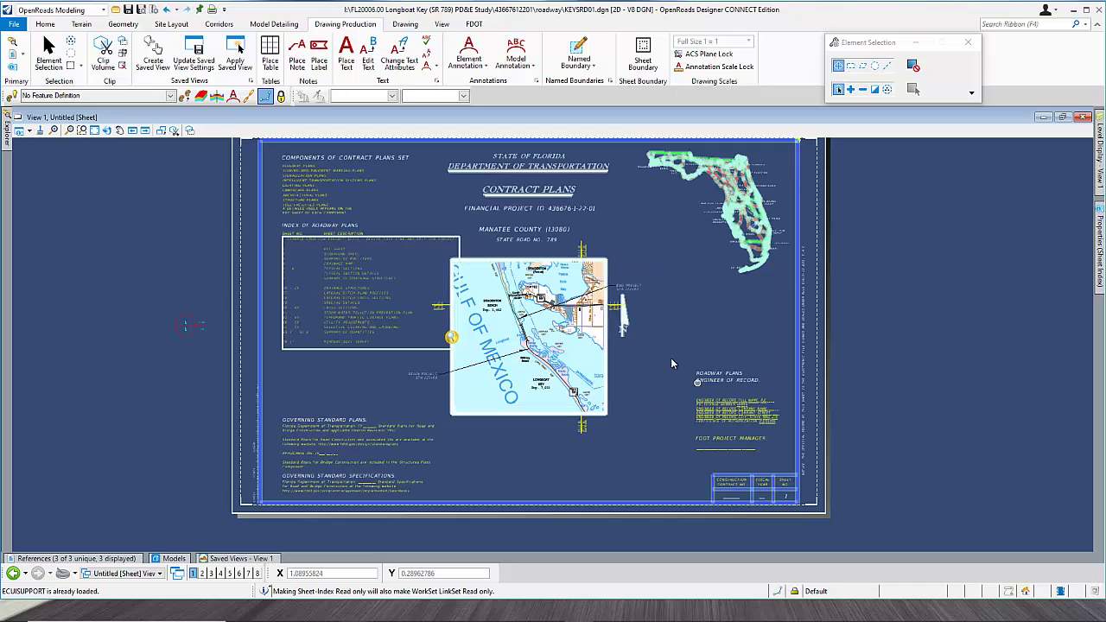